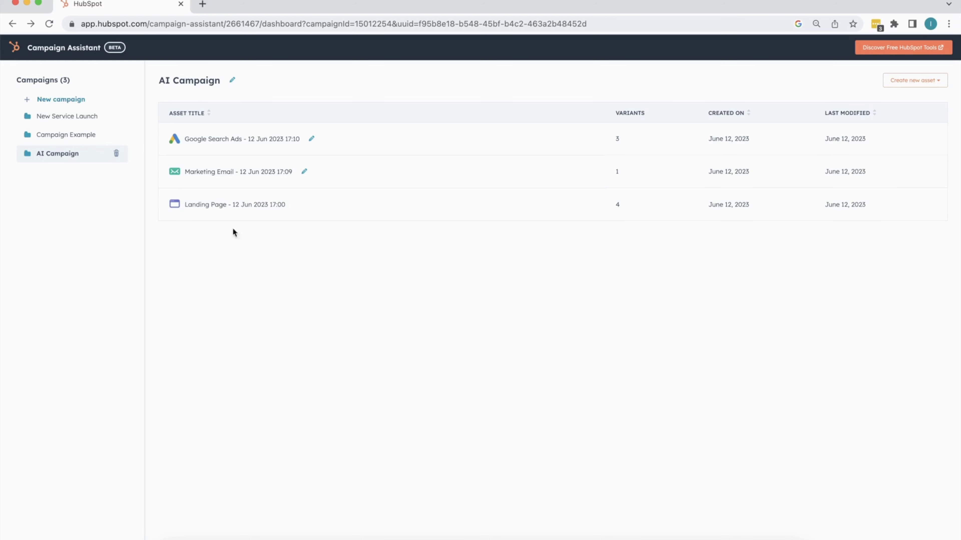
# Go to the Google home page in the current browser tab
pyautogui.click(213, 24)
pyautogui.write('o')
pyautogui.press('BackSpace')
pyautogui.press('BackSpace')
pyautogui.write('g')
pyautogui.press('Return')
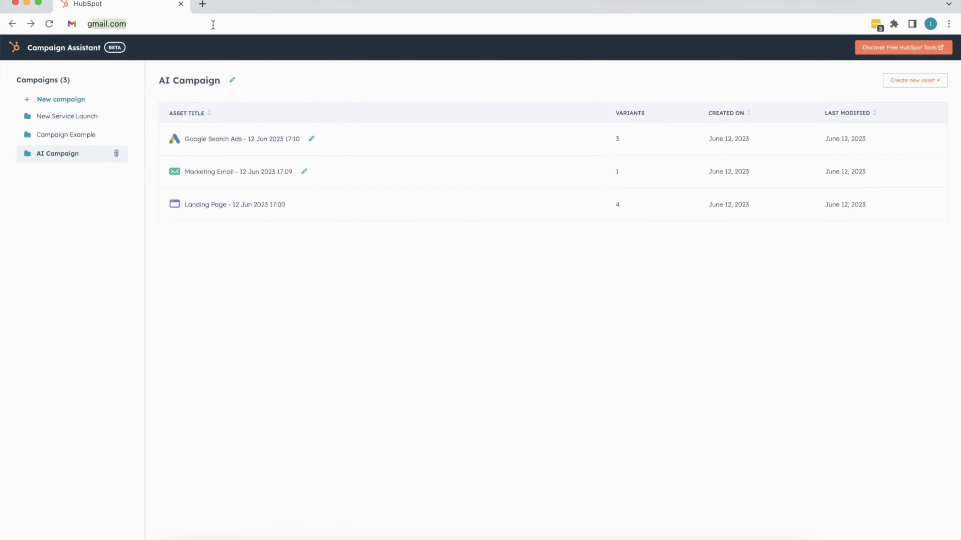
pyautogui.write('oog')
pyautogui.press('Return')
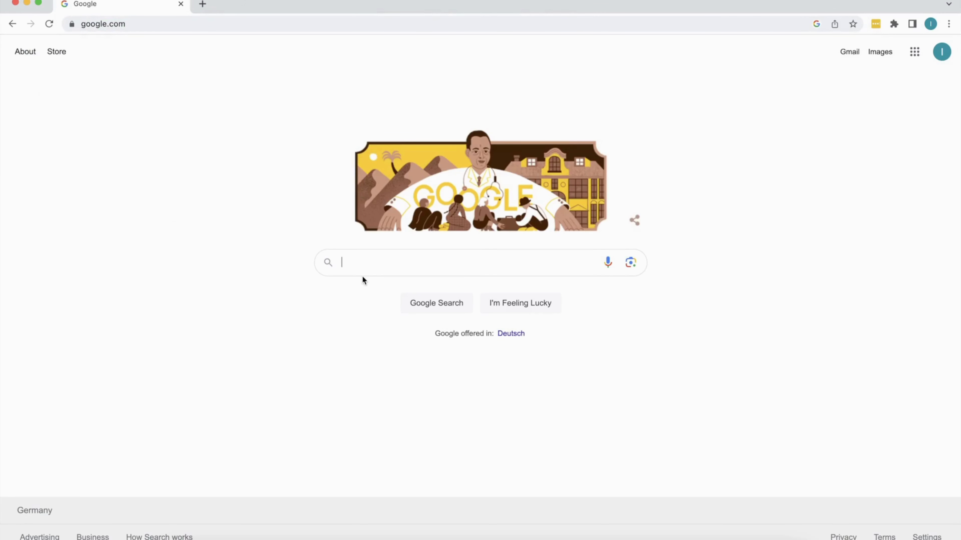
# Search Google for "hubspot campaign assistant" and open the result "Campaign Assistant: Free AI Marketing Asset Creator"
pyautogui.write('hubspot campaign ')
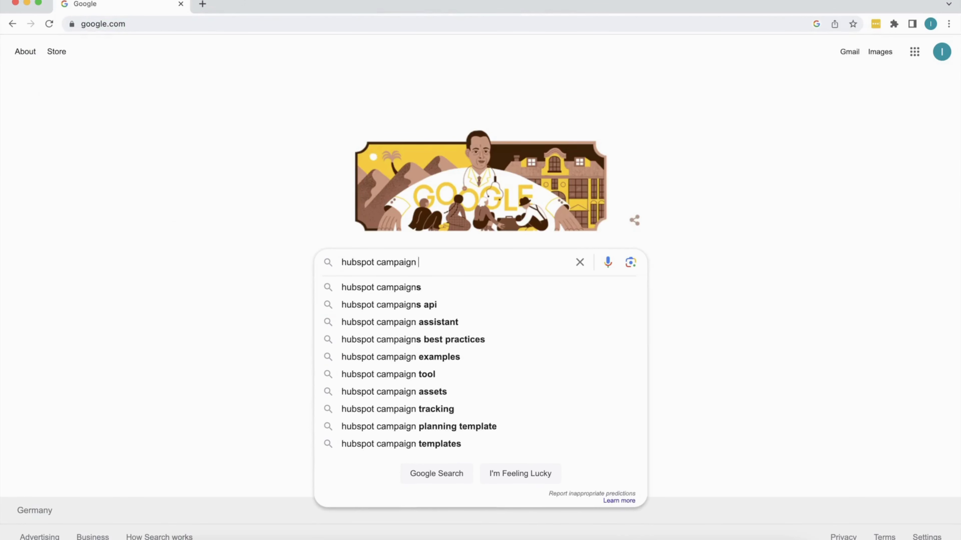
pyautogui.write('assistant')
pyautogui.click(391, 288)
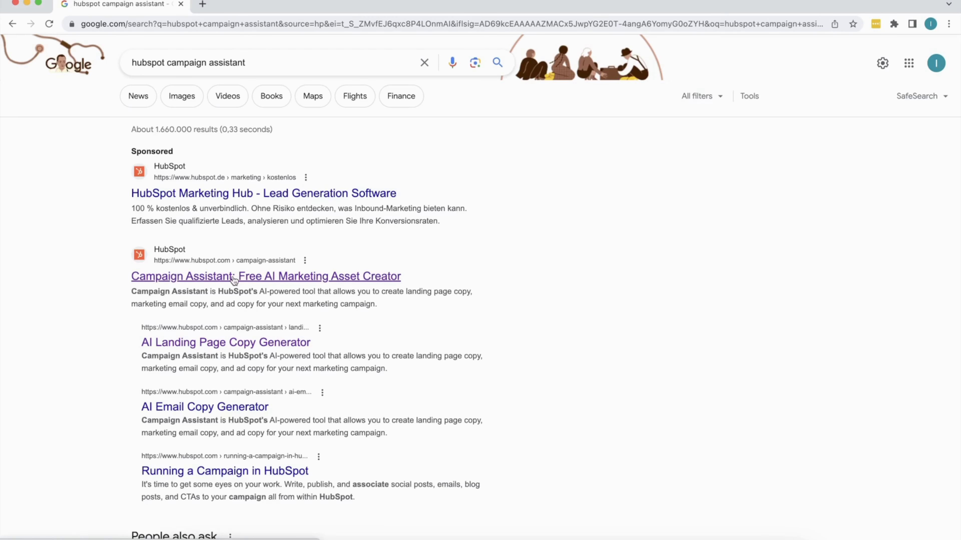
pyautogui.click(234, 278)
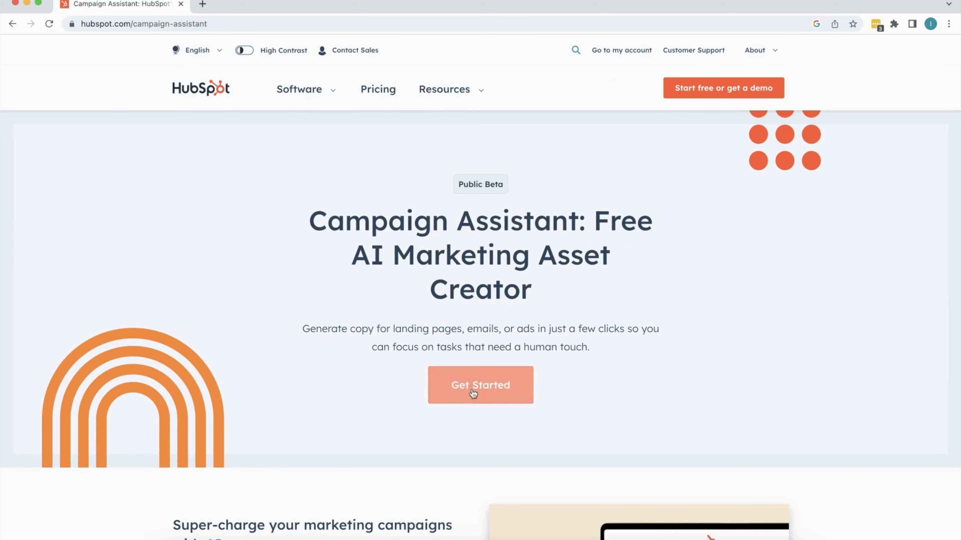
# Start the free Campaign Assistant sign-up for landing page content, continuing as the existing user and viewing the other accounts to enter the dashboard
pyautogui.click(488, 393)
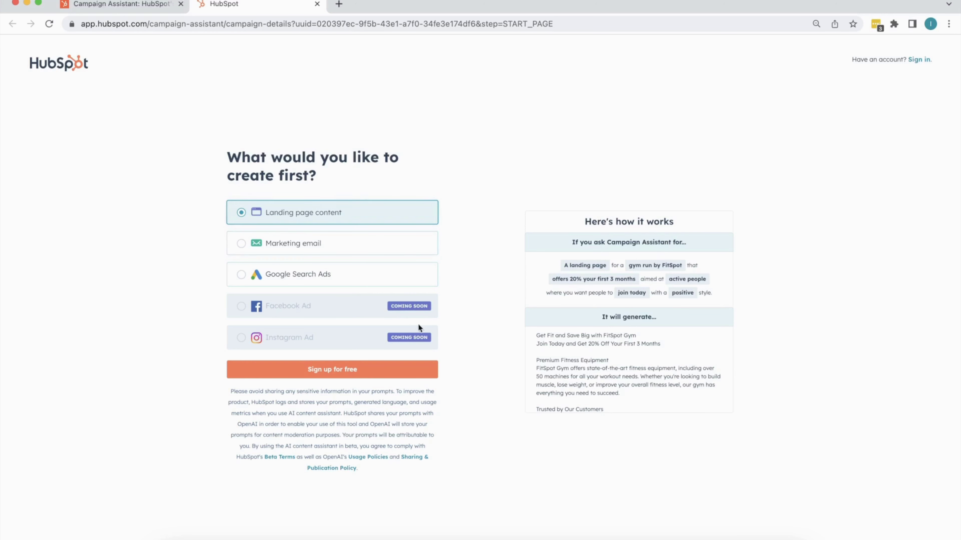
pyautogui.click(376, 374)
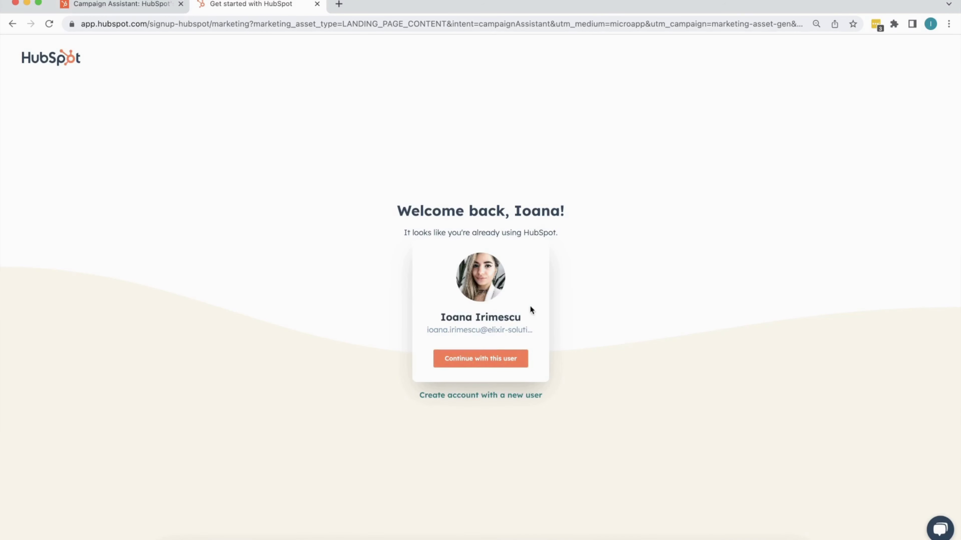
pyautogui.click(482, 358)
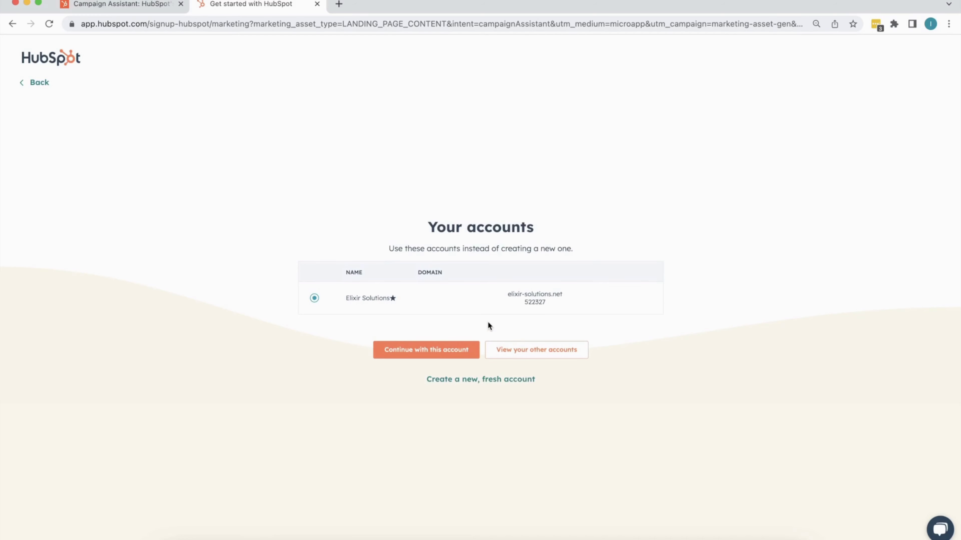
pyautogui.click(511, 352)
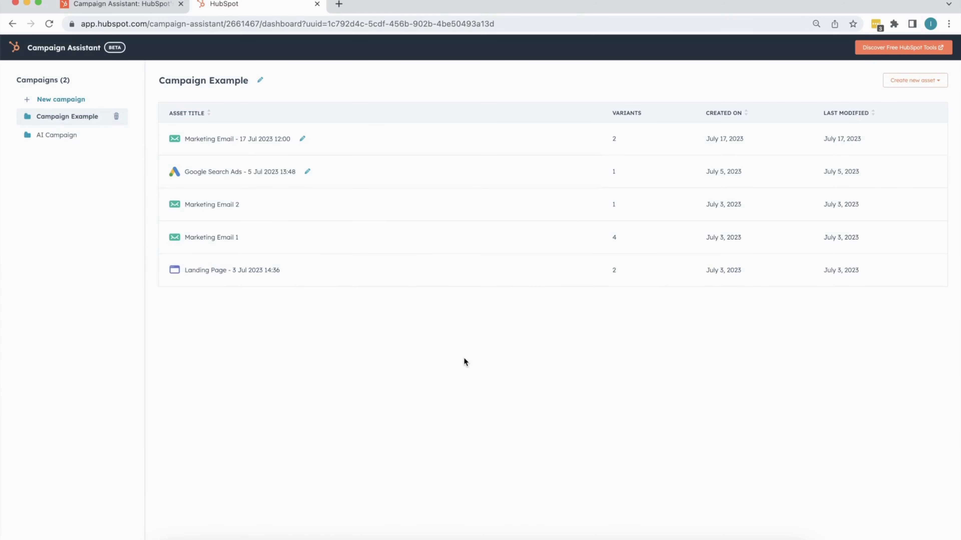
# Look through the assets in AI Campaign and Campaign Example, and check which asset types can be created
pyautogui.click(57, 135)
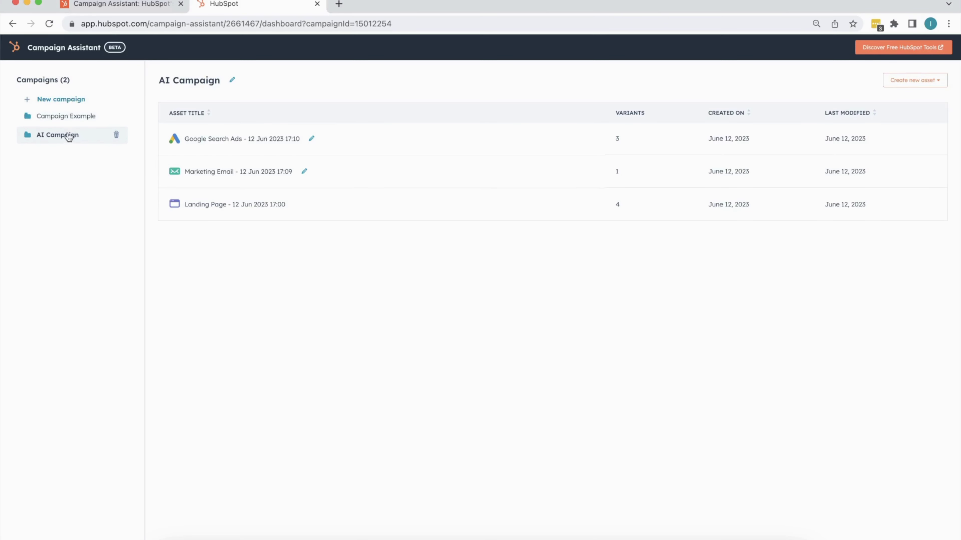
pyautogui.click(72, 116)
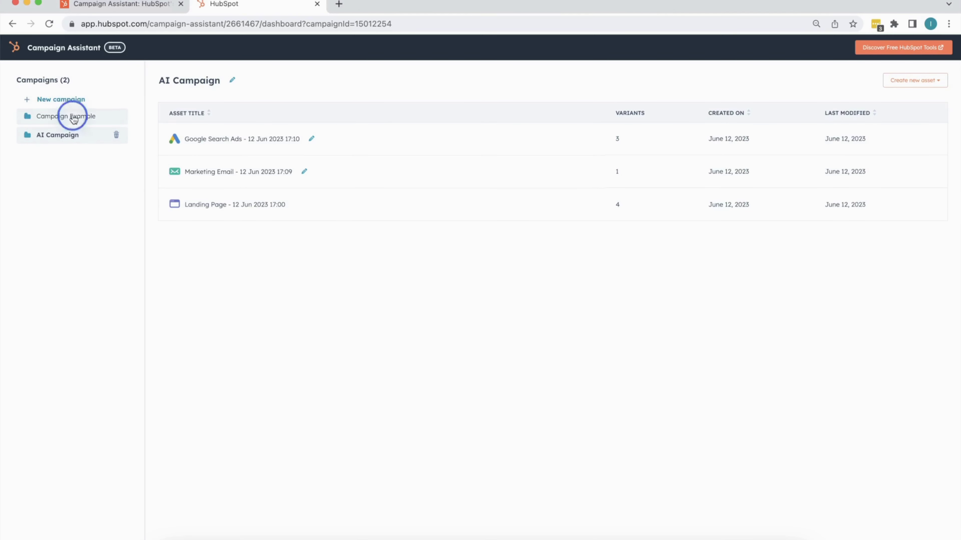
pyautogui.click(75, 140)
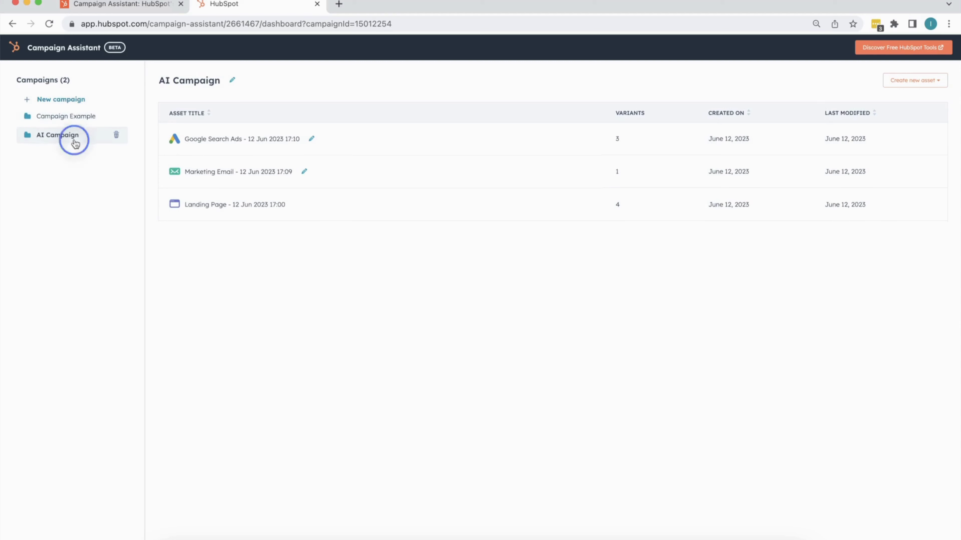
pyautogui.click(80, 119)
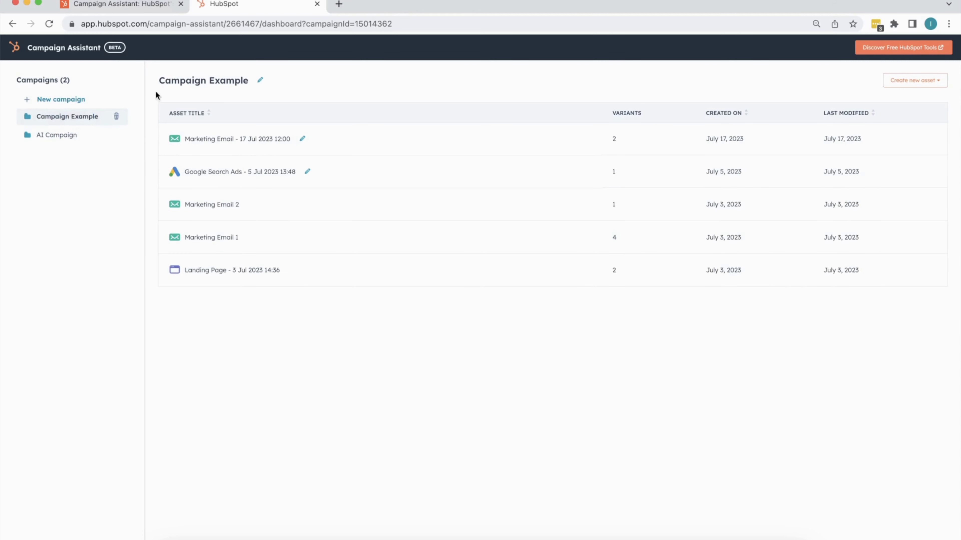
pyautogui.click(71, 144)
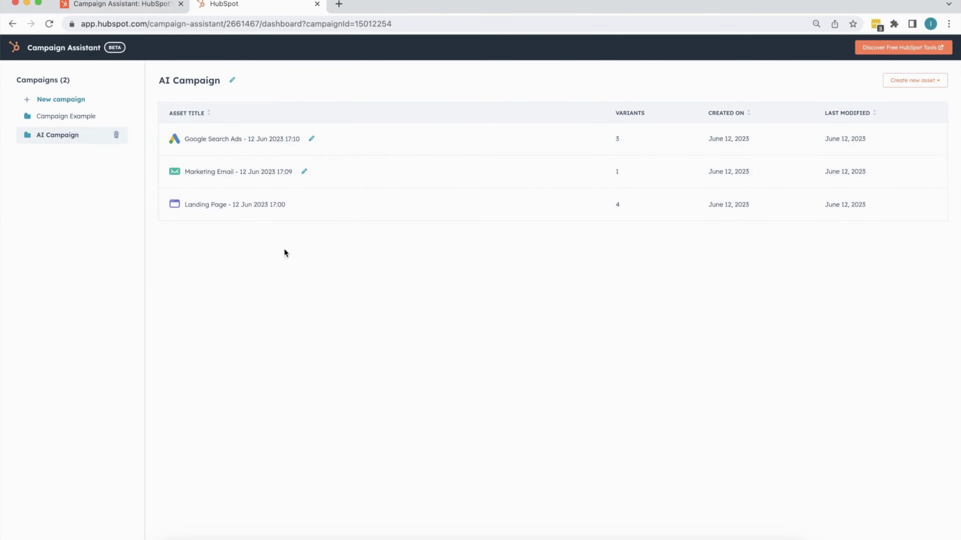
pyautogui.moveTo(359, 138)
pyautogui.click(926, 85)
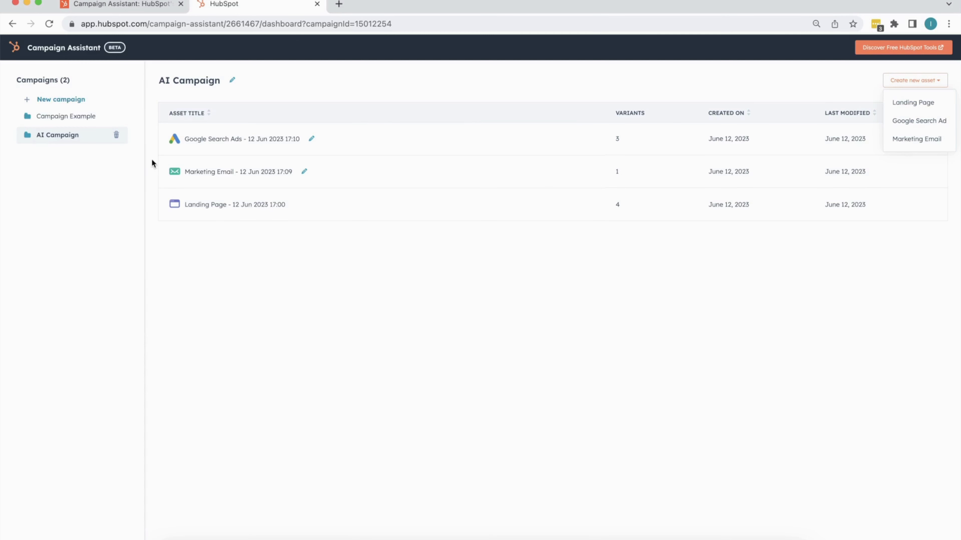
# Create a new campaign titled "New Service Launch"
pyautogui.click(72, 100)
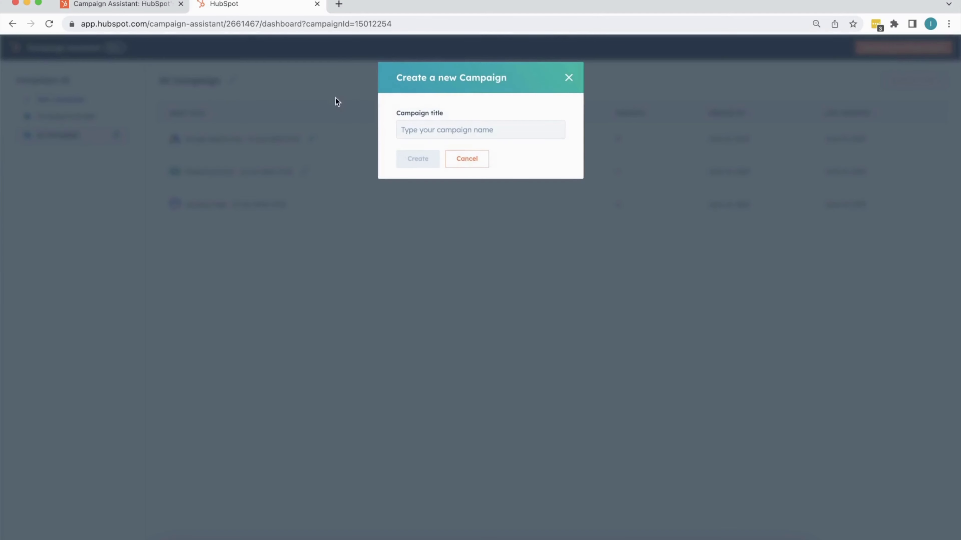
pyautogui.click(410, 130)
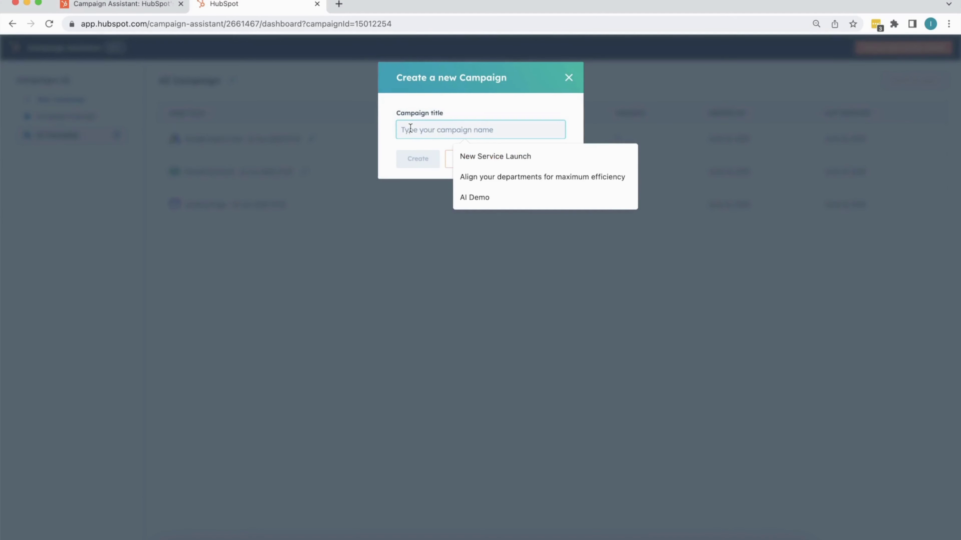
pyautogui.click(503, 158)
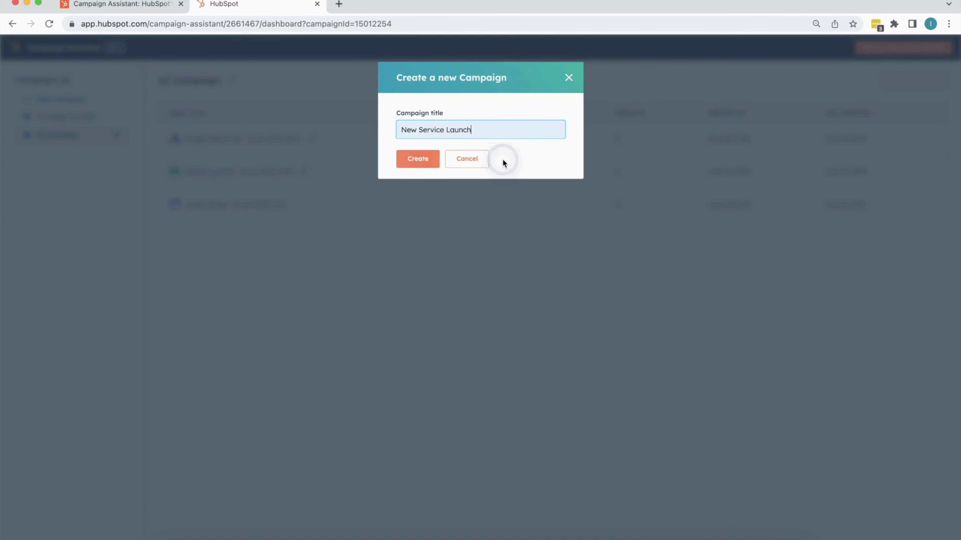
pyautogui.click(418, 159)
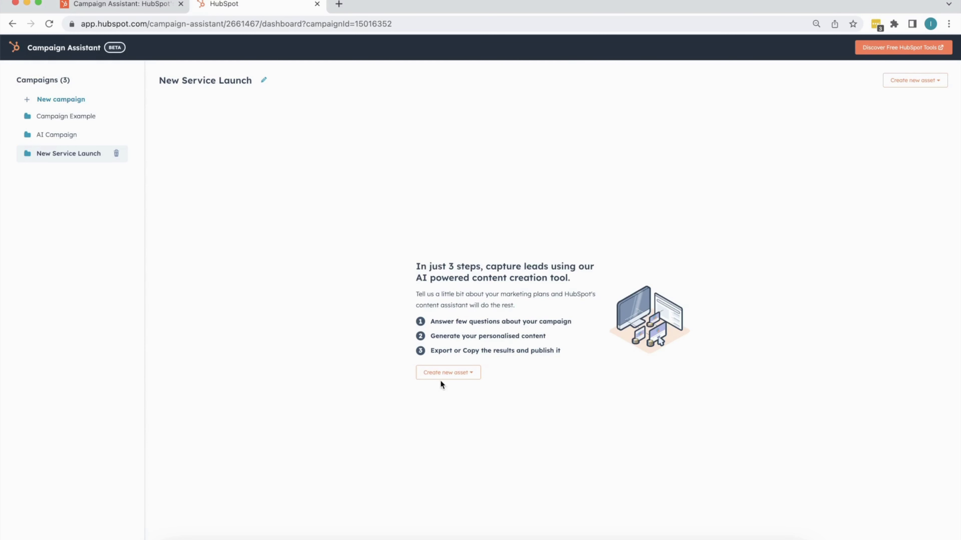
# Create a landing page asset in the New Service Launch campaign and title it "Campaign Landing Page"
pyautogui.click(447, 374)
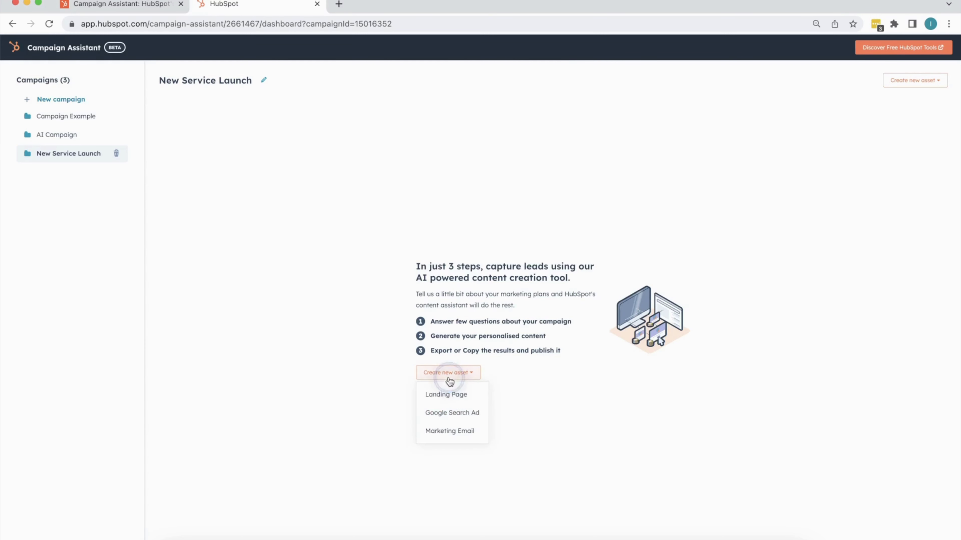
pyautogui.click(457, 401)
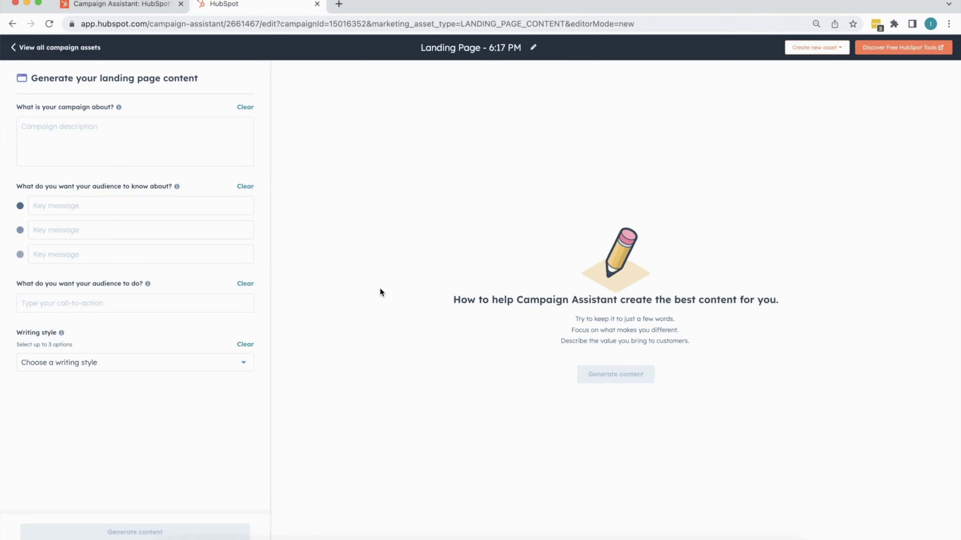
pyautogui.click(430, 47)
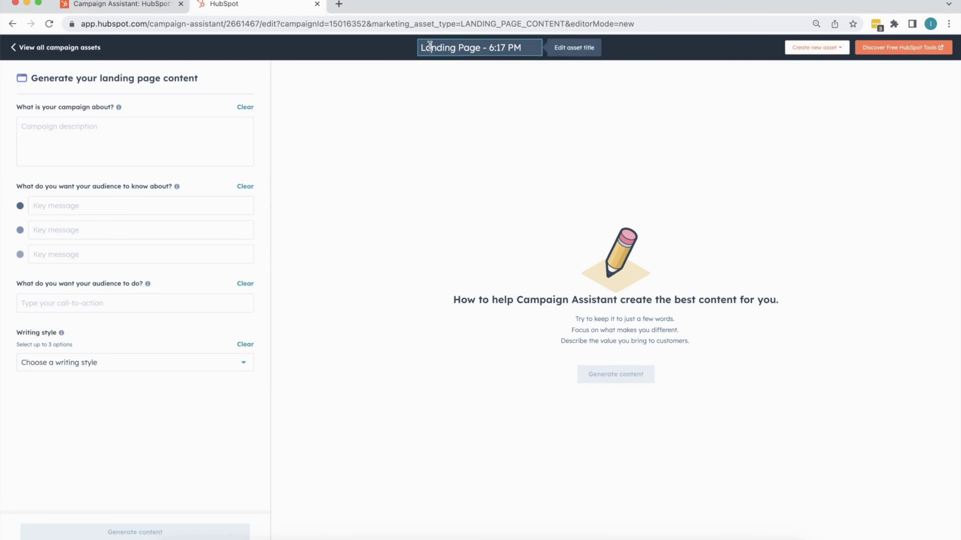
pyautogui.moveTo(420, 47); pyautogui.dragTo(500, 49)
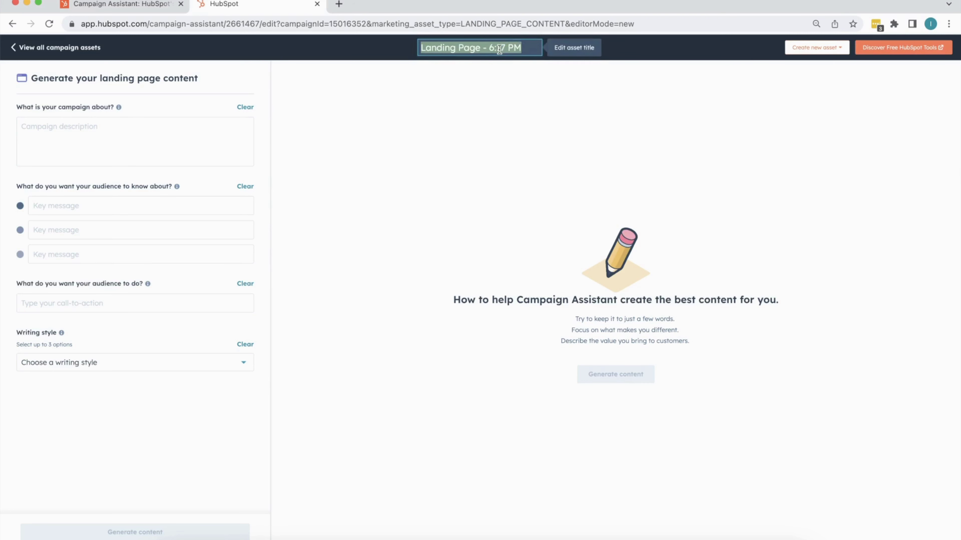
pyautogui.write('Camp')
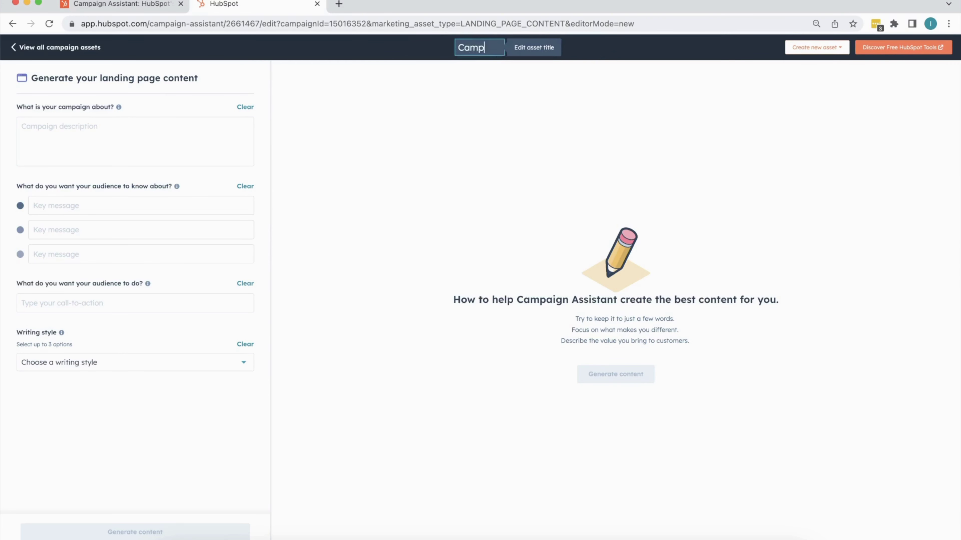
pyautogui.write('aign Landi')
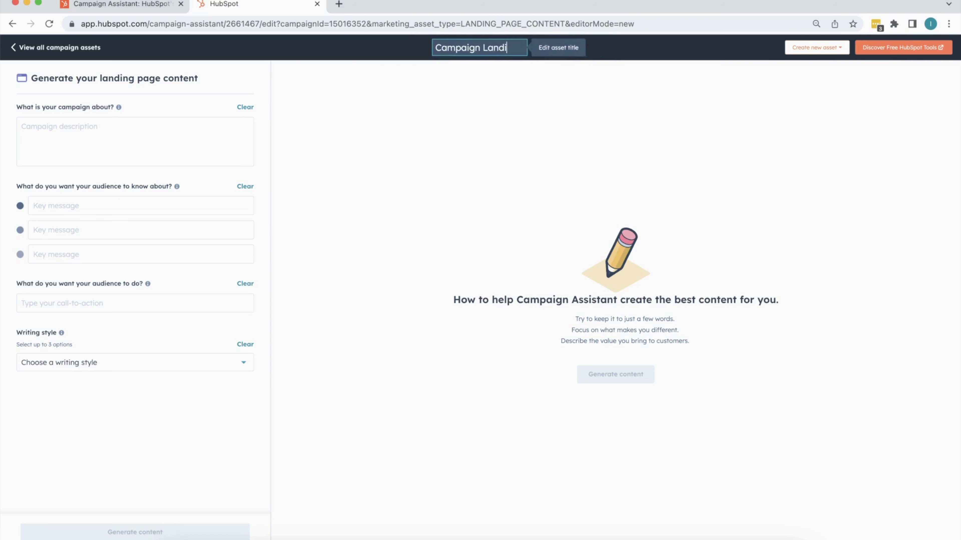
pyautogui.write('ng Page')
pyautogui.click(414, 122)
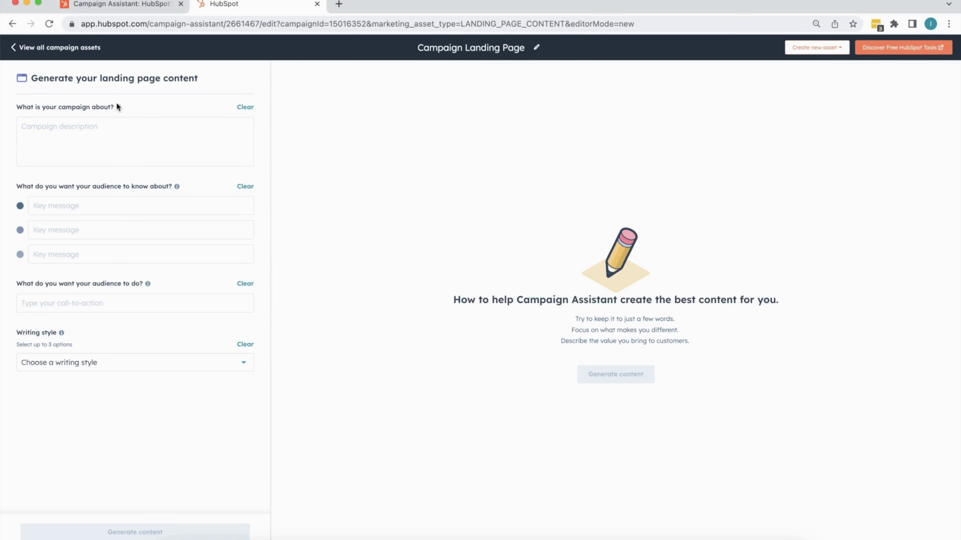
# Review the help for the campaign description and the list of available writing styles
pyautogui.moveTo(120, 107)
pyautogui.click(101, 366)
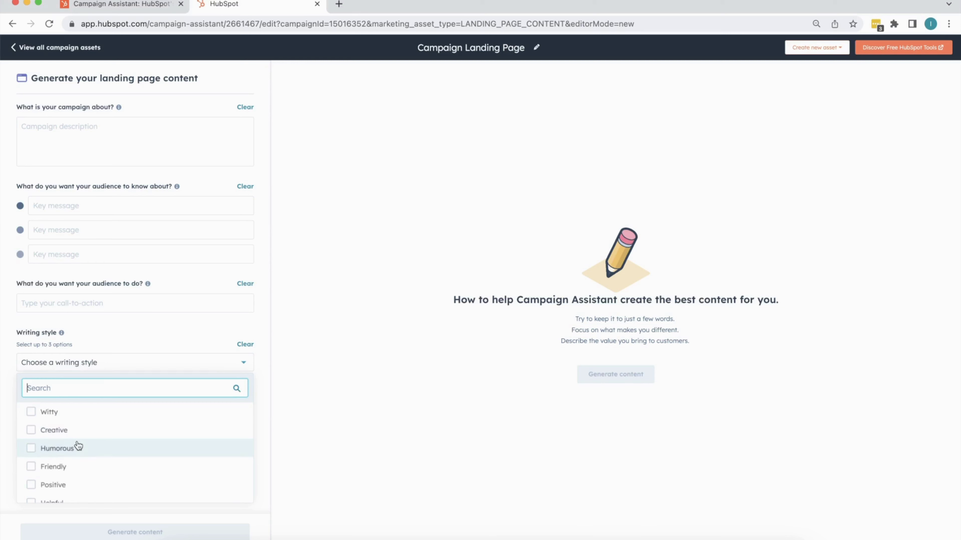
pyautogui.scroll(-1, 80, 470)
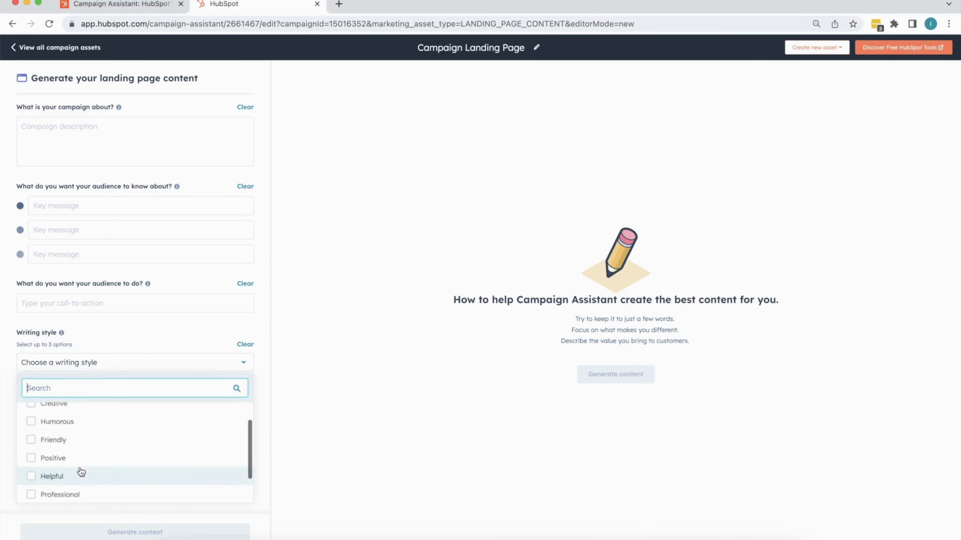
pyautogui.scroll(-1, 77, 476)
pyautogui.scroll(-1, 78, 479)
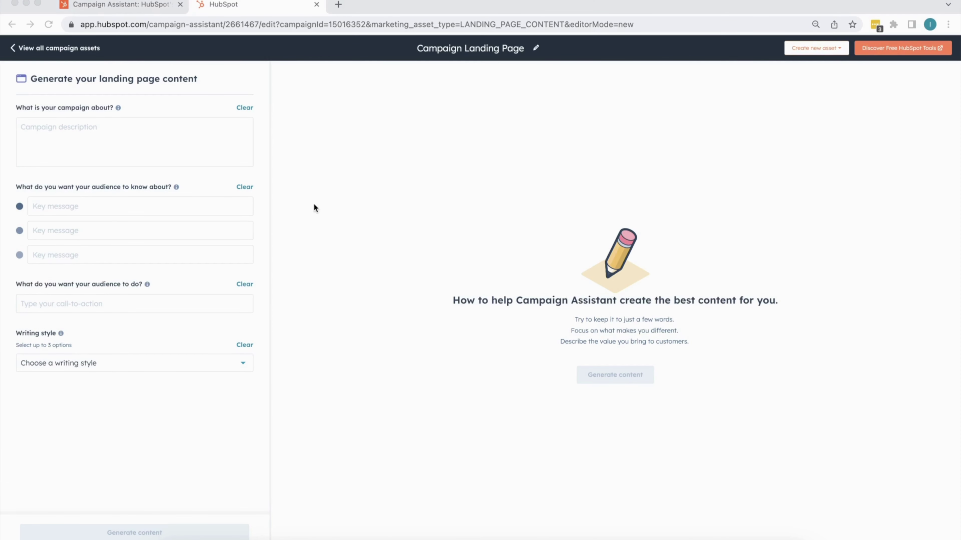
pyautogui.press('XF86AudioLowerVolume')
pyautogui.click(301, 94)
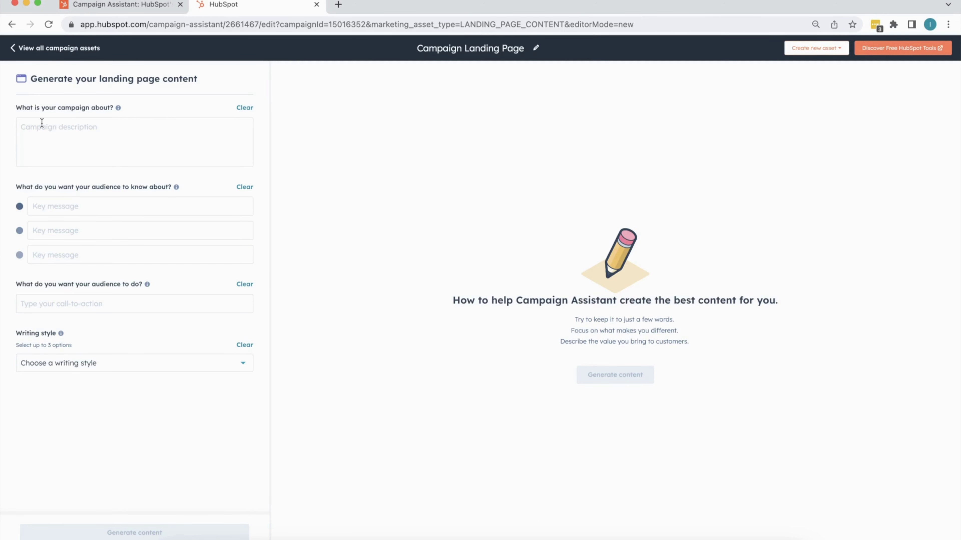
# Enter the campaign description "launching our automated inventory management solution to drive awareness and generate bookings"
pyautogui.click(34, 126)
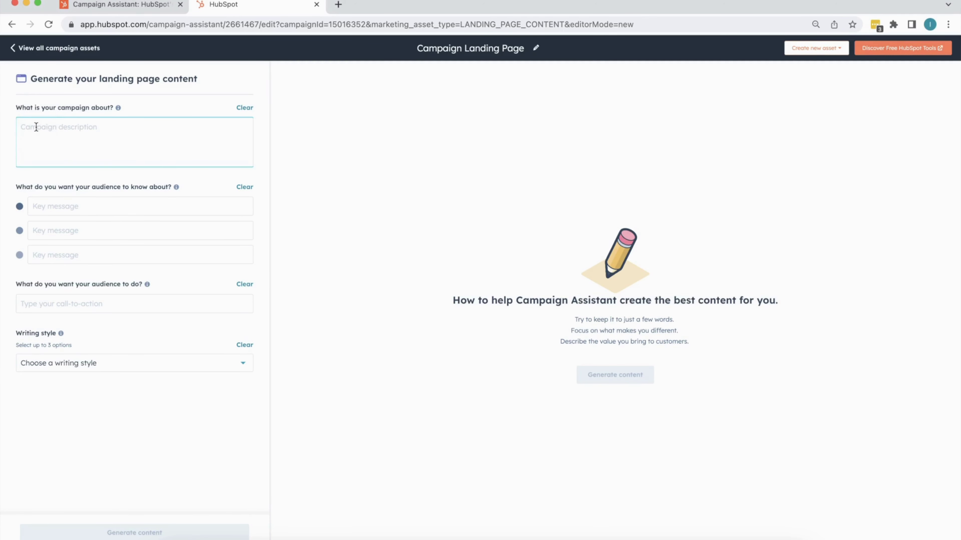
pyautogui.write('launching our automated inventory ')
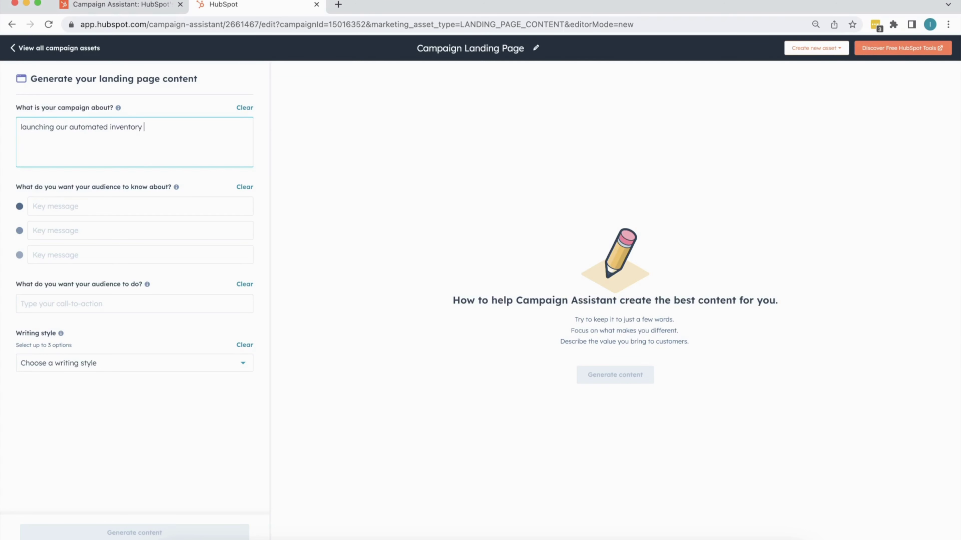
pyautogui.write('management solution to drive aw')
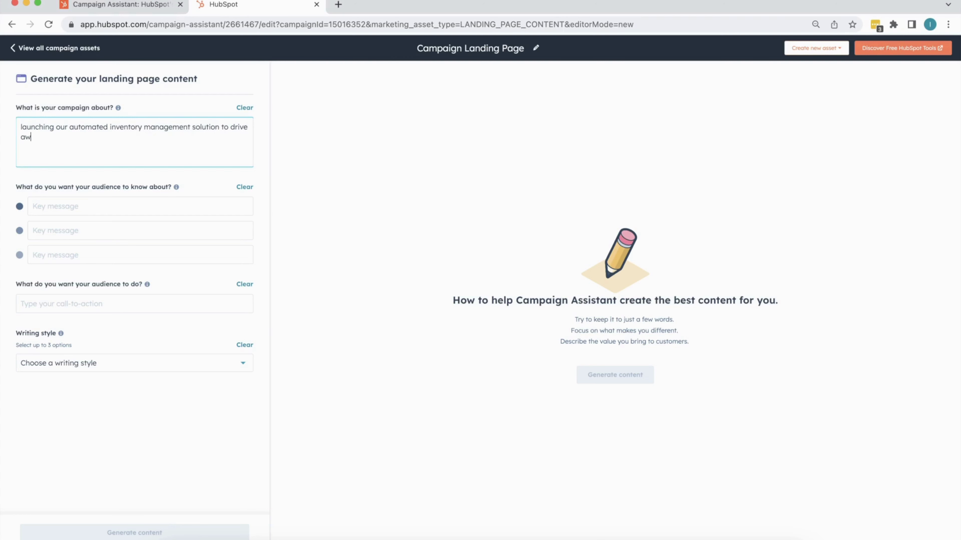
pyautogui.write('areness and generate bookings')
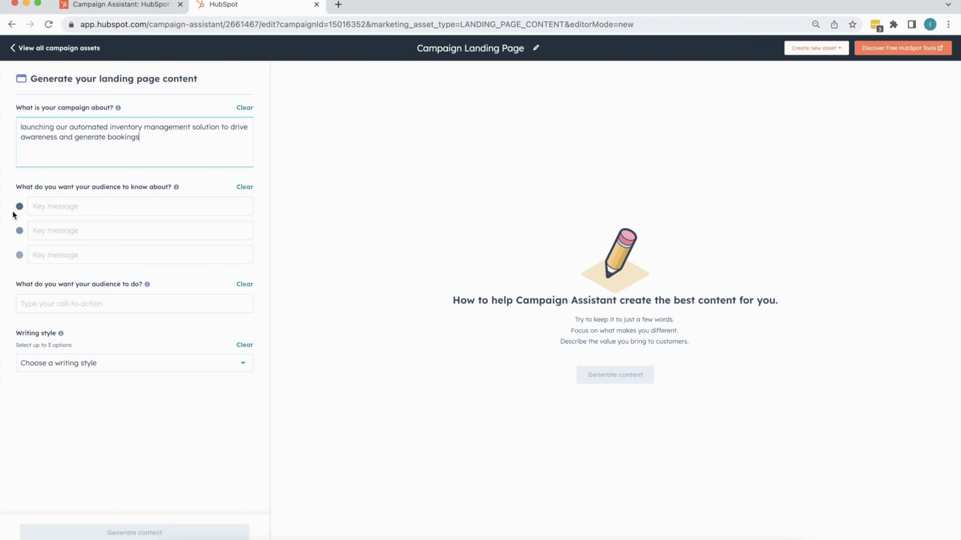
pyautogui.click(40, 207)
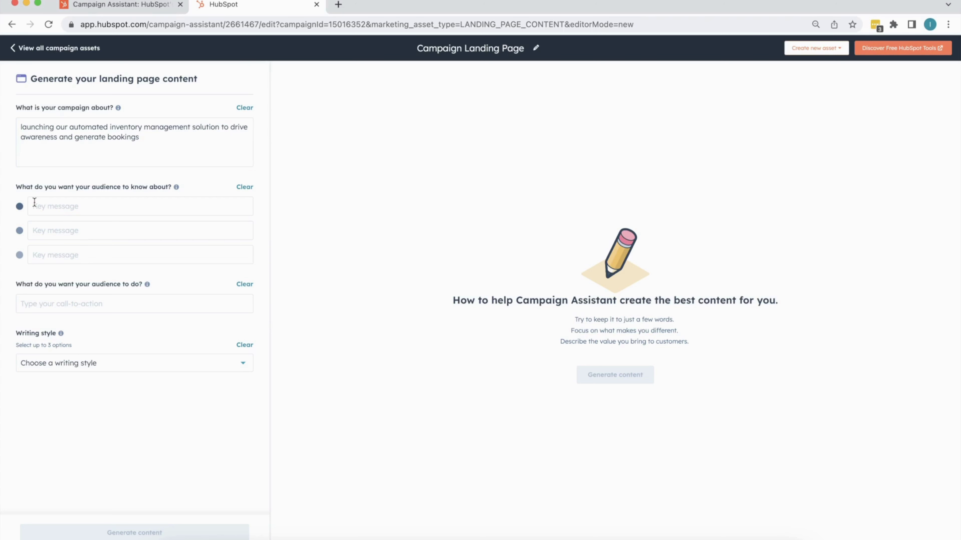
# Enter the key messages "why we developed this service" and "benefits of this service: cost saving, increased efficiency and streamlined manufacturing process"
pyautogui.click(35, 207)
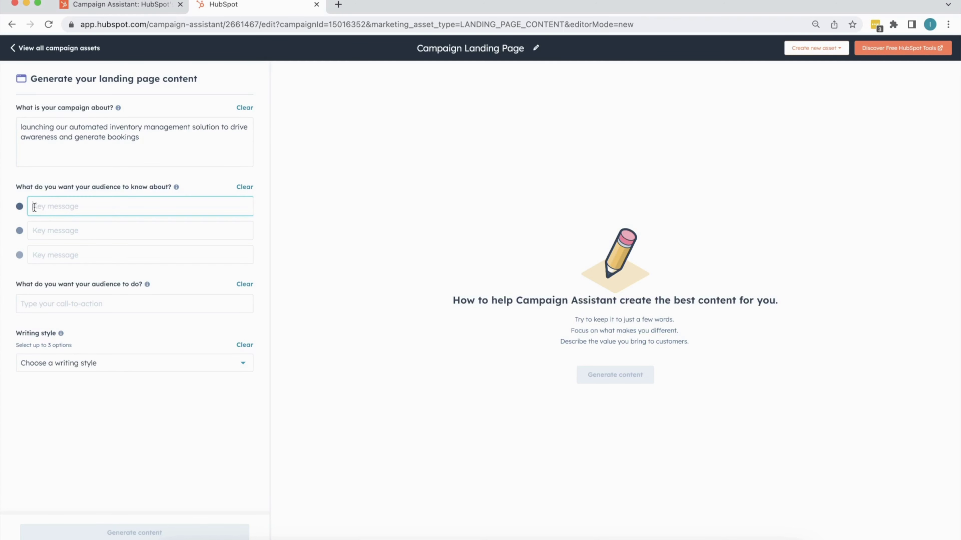
pyautogui.write('why we developed this service')
pyautogui.click(33, 234)
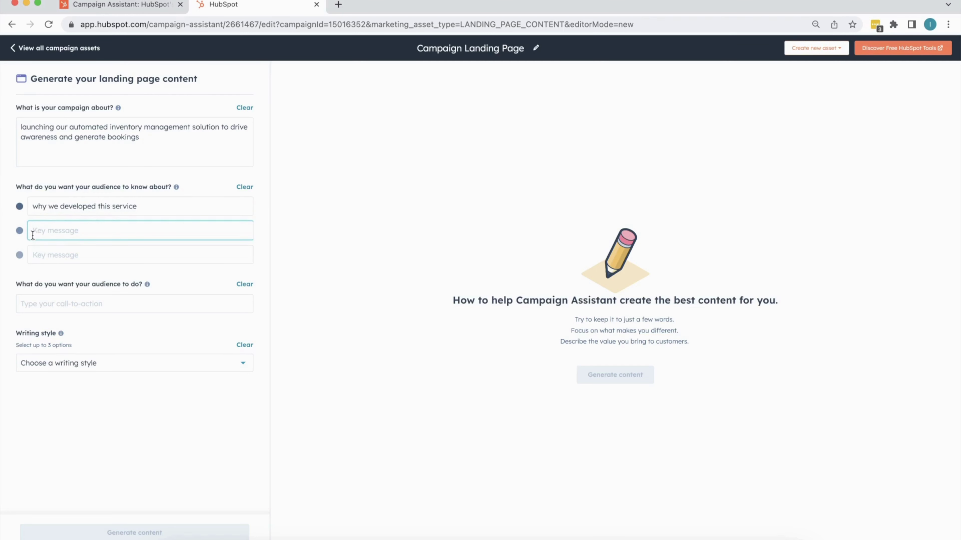
pyautogui.write('benefits of this service: co')
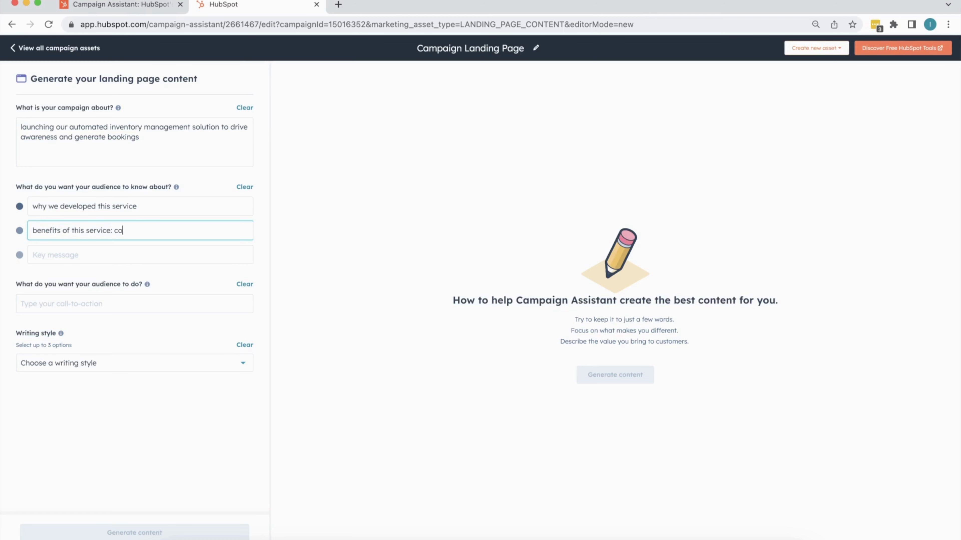
pyautogui.write('st saving, increased efficien')
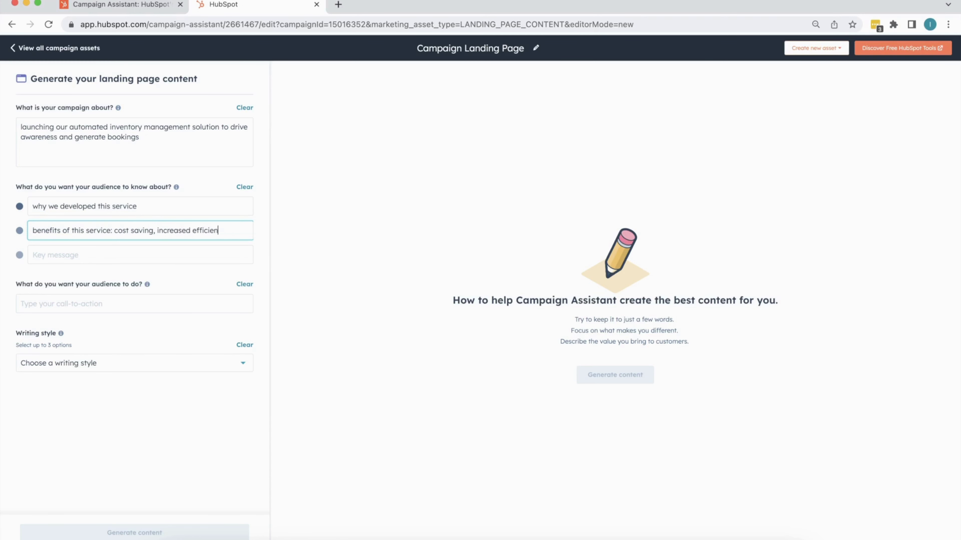
pyautogui.write('cy and stream')
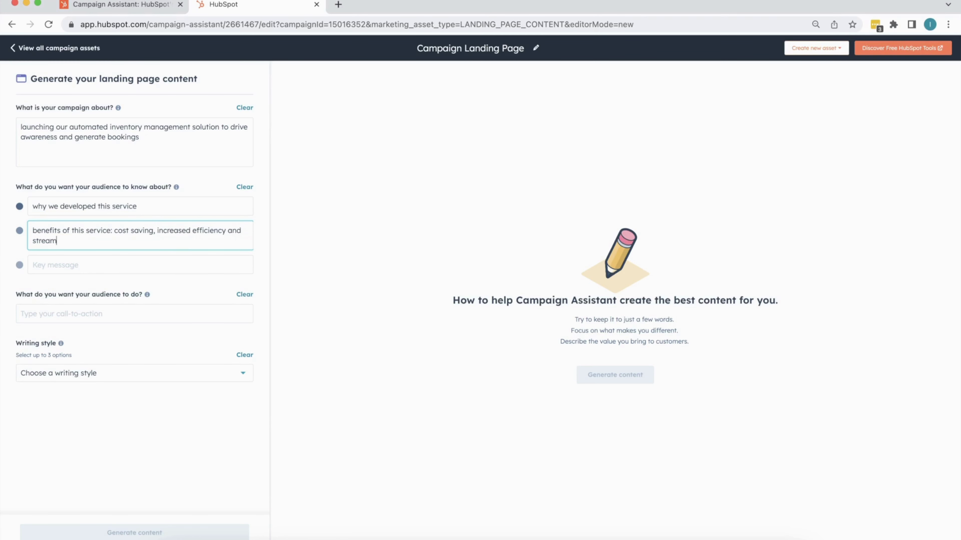
pyautogui.write('lined manufacturing process')
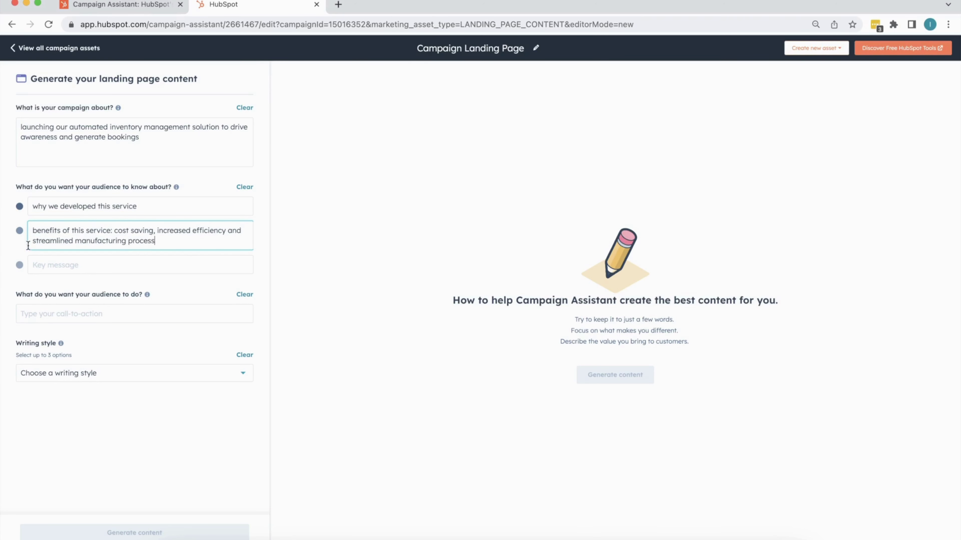
# Enter the third key message "features of this service: automatic ordering, production scheduling, resource and inventory management"
pyautogui.click(41, 264)
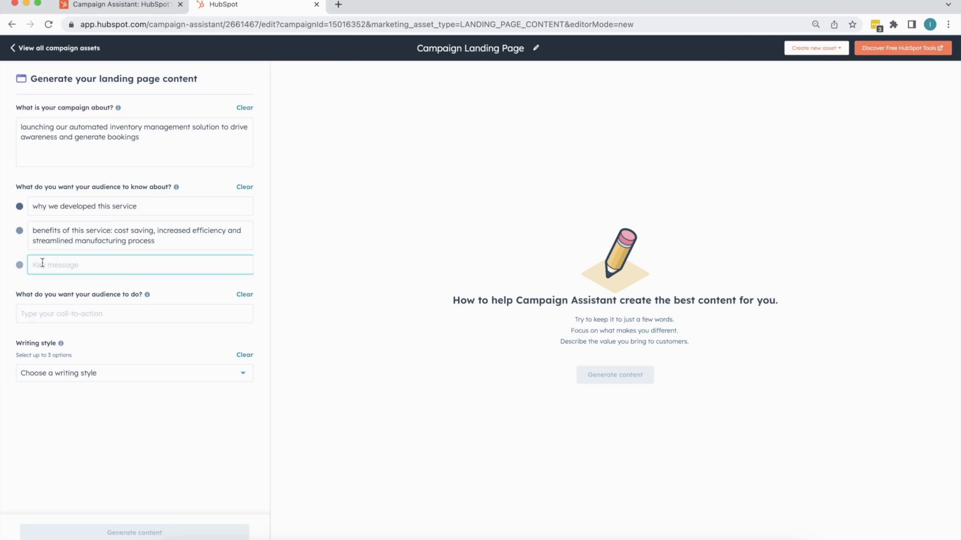
pyautogui.write('features of this service: automate')
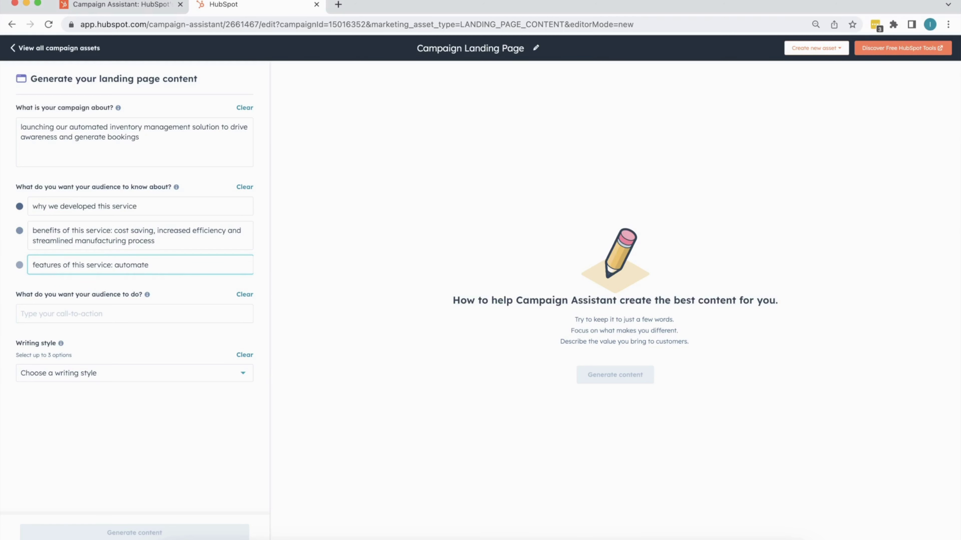
pyautogui.press('BackSpace')
pyautogui.write('ic ordering, production scheduling, ')
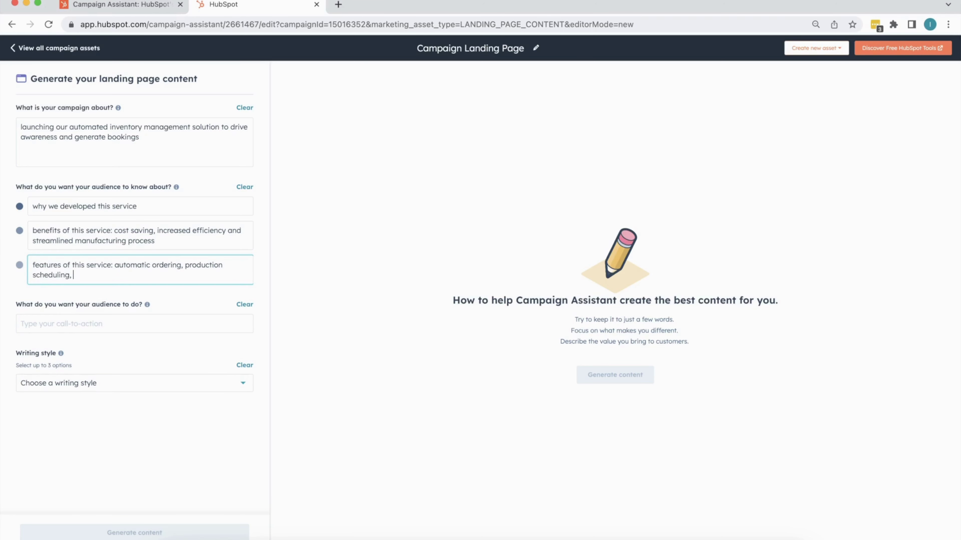
pyautogui.write('resource and inventory management')
# Set the call-to-action to "book a consultation" and choose the Professional, Helpful and Positive writing styles
pyautogui.click(24, 324)
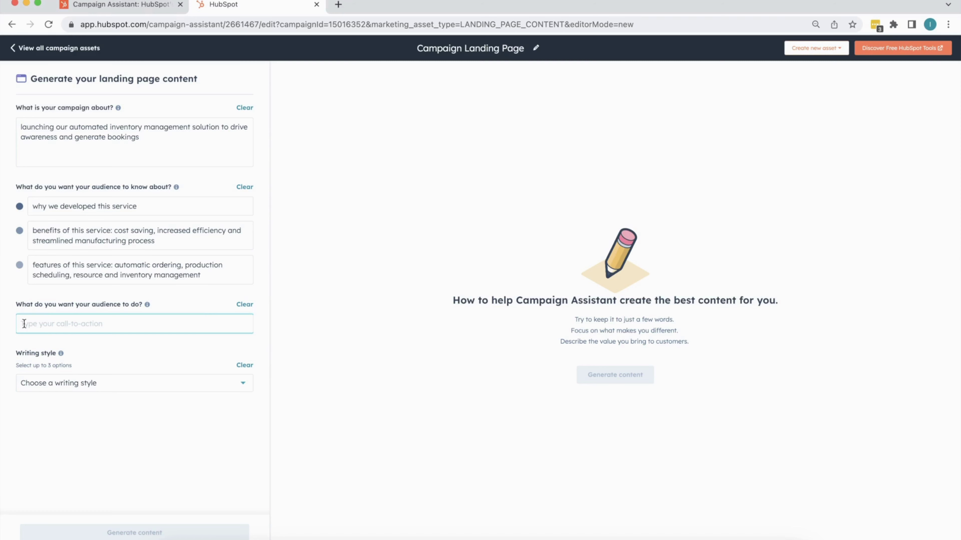
pyautogui.write('book a consultation')
pyautogui.click(75, 383)
pyautogui.scroll(-3, 80, 451)
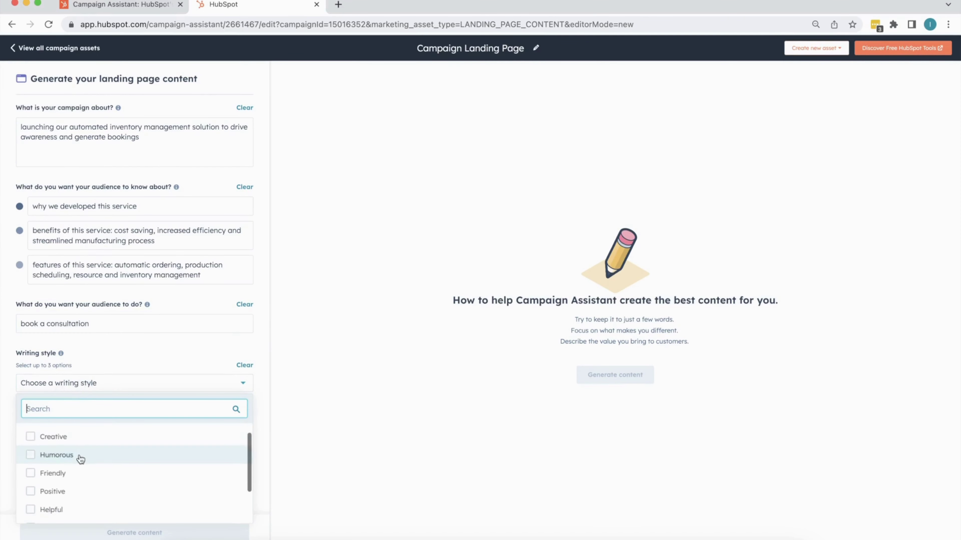
pyautogui.click(31, 486)
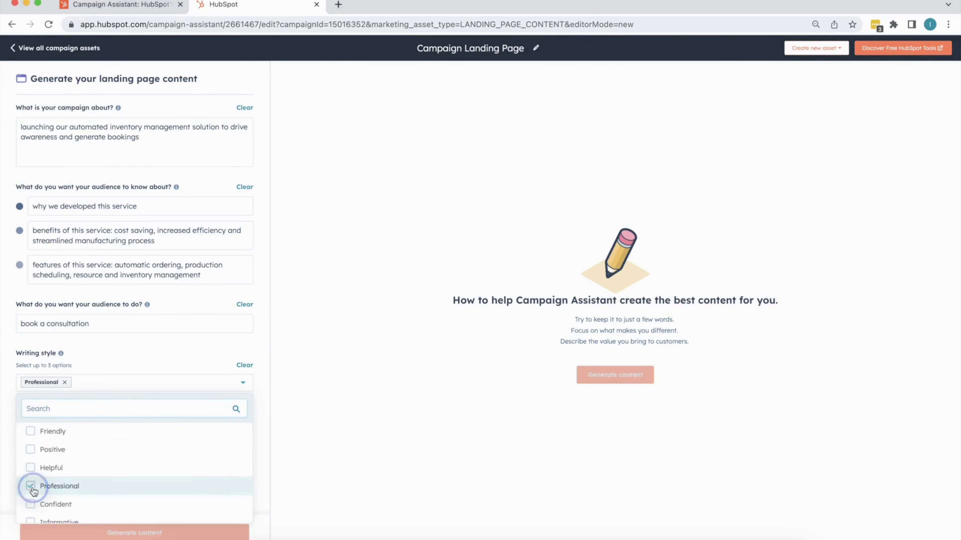
pyautogui.scroll(-1, 107, 457)
pyautogui.click(68, 465)
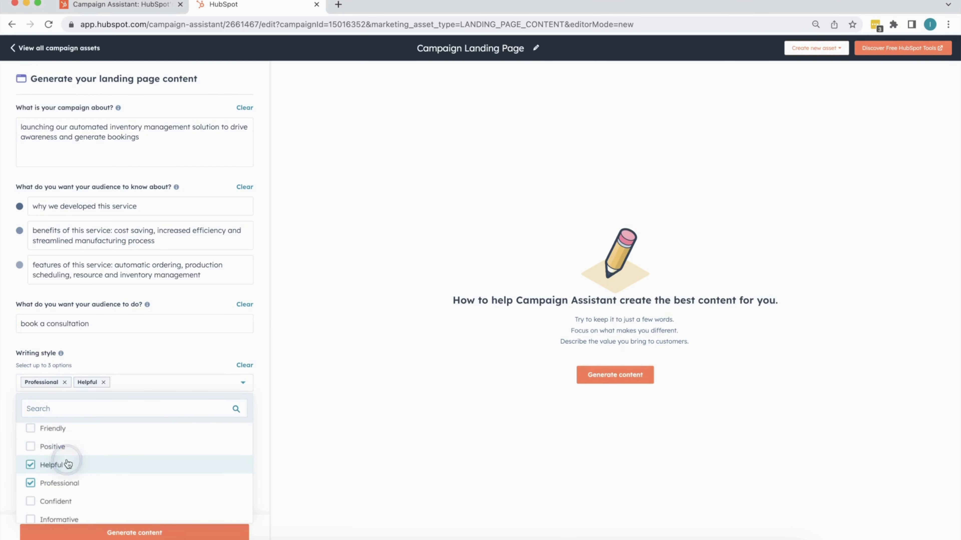
pyautogui.click(54, 447)
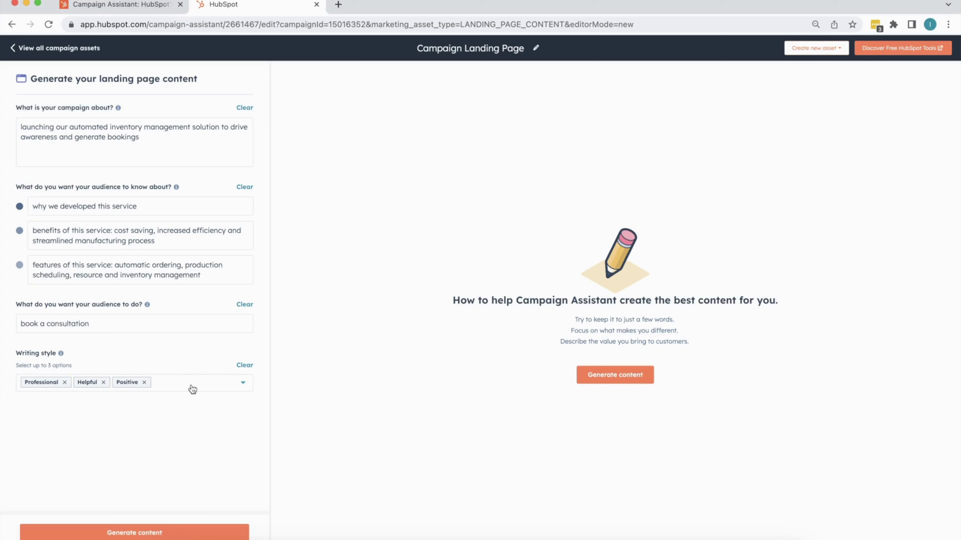
# Generate the landing page content and regenerate it once to compare two versions
pyautogui.click(148, 535)
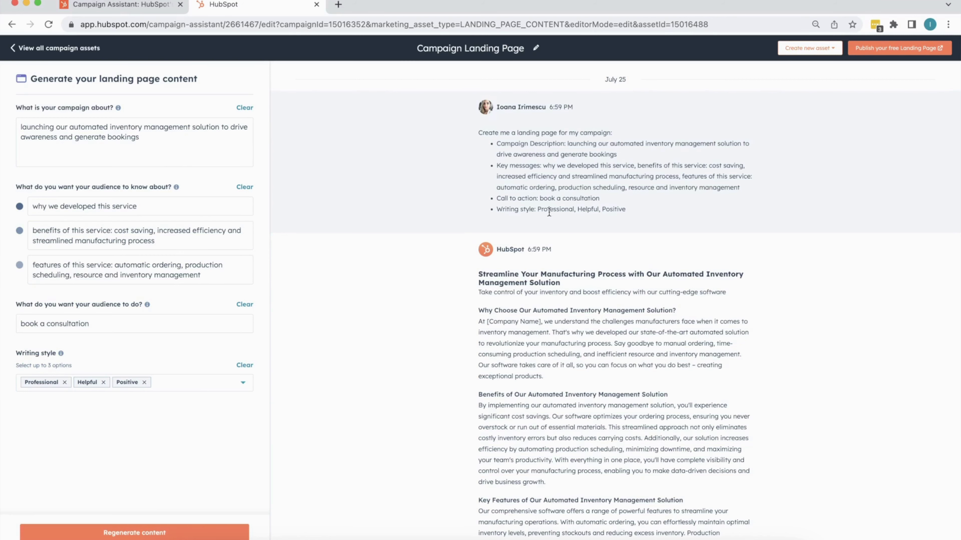
pyautogui.scroll(-3, 529, 186)
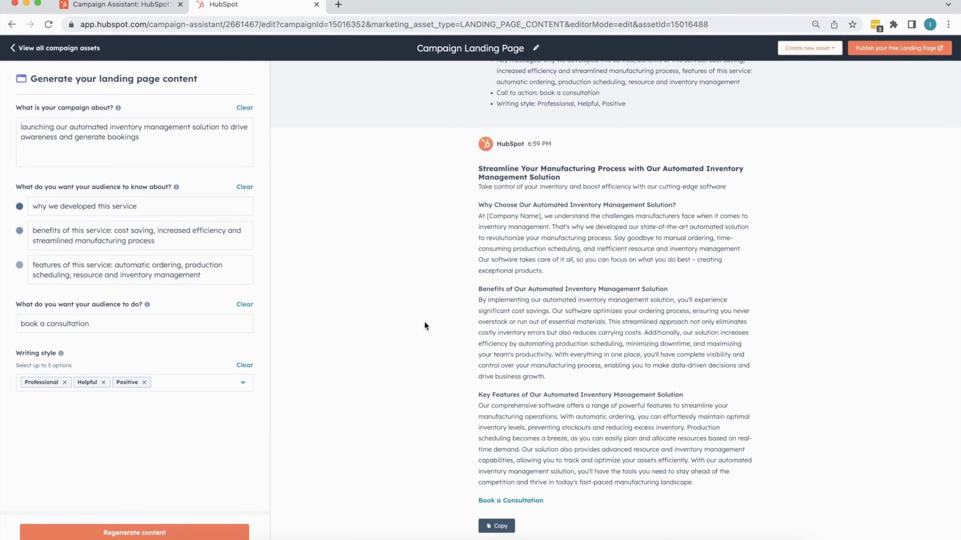
pyautogui.click(137, 534)
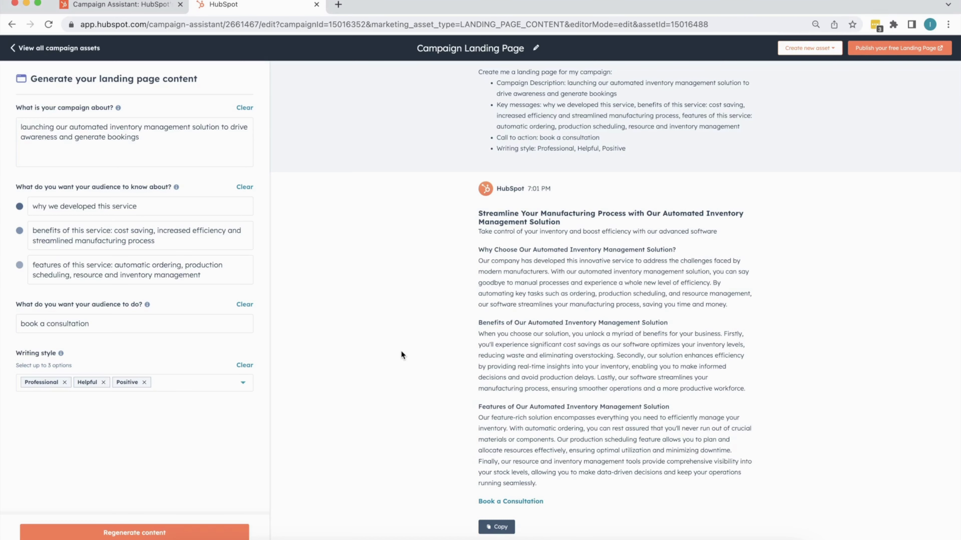
pyautogui.scroll(10, 483, 254)
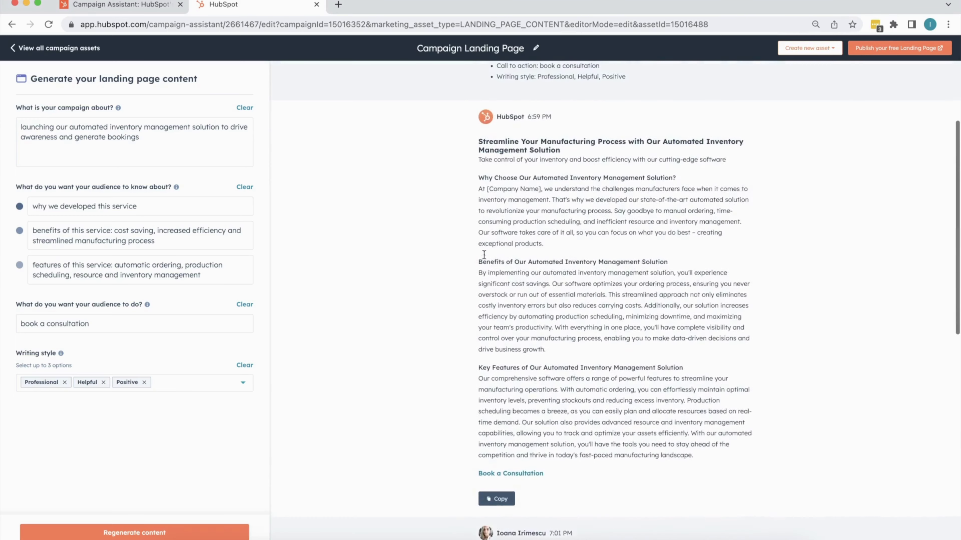
pyautogui.scroll(-10, 477, 290)
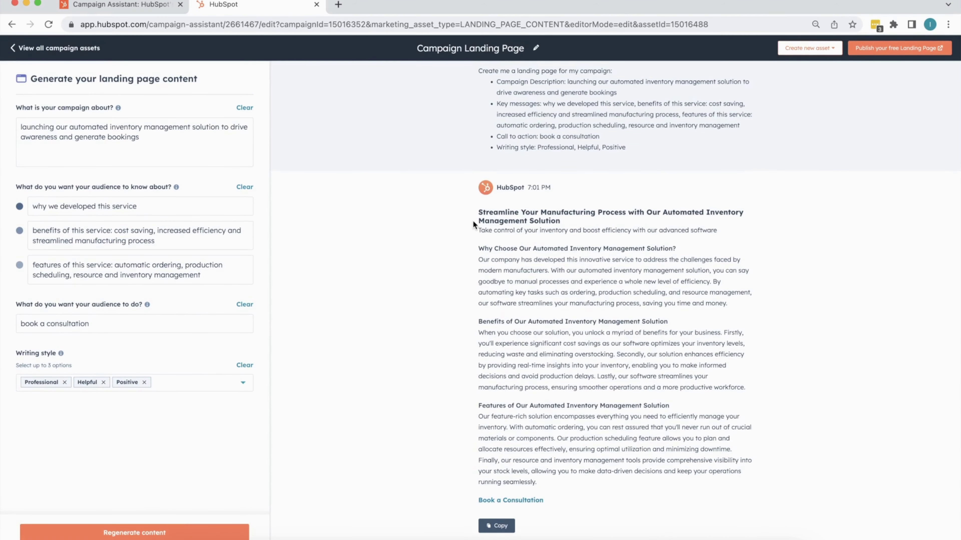
pyautogui.scroll(1, 473, 221)
pyautogui.scroll(-1, 432, 295)
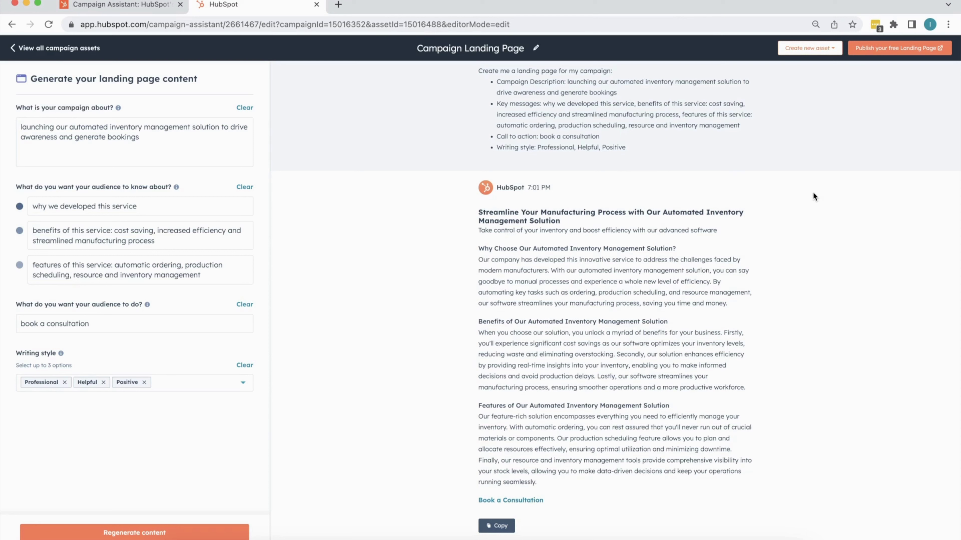
# Add a marketing email asset to the New Service Launch campaign and generate its content from the existing campaign details
pyautogui.click(809, 50)
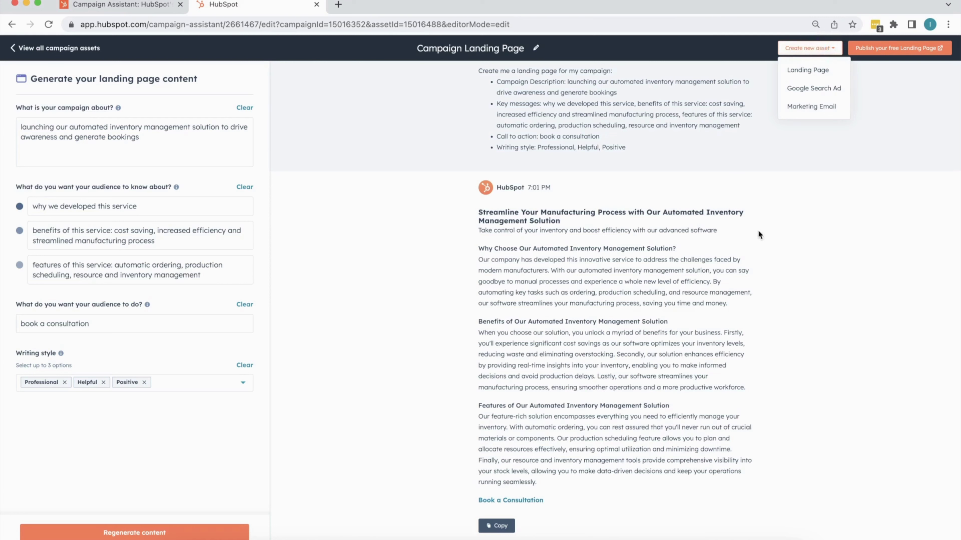
pyautogui.click(770, 222)
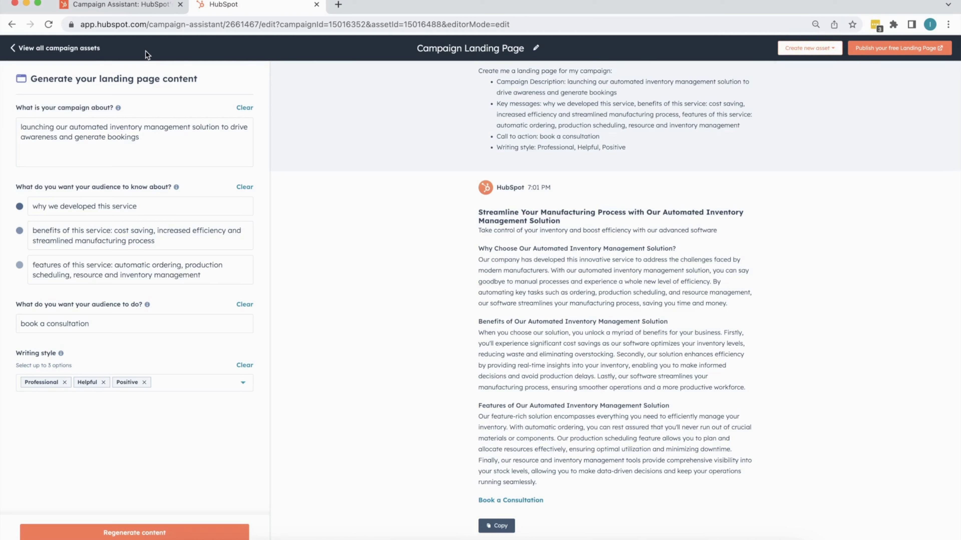
pyautogui.click(68, 48)
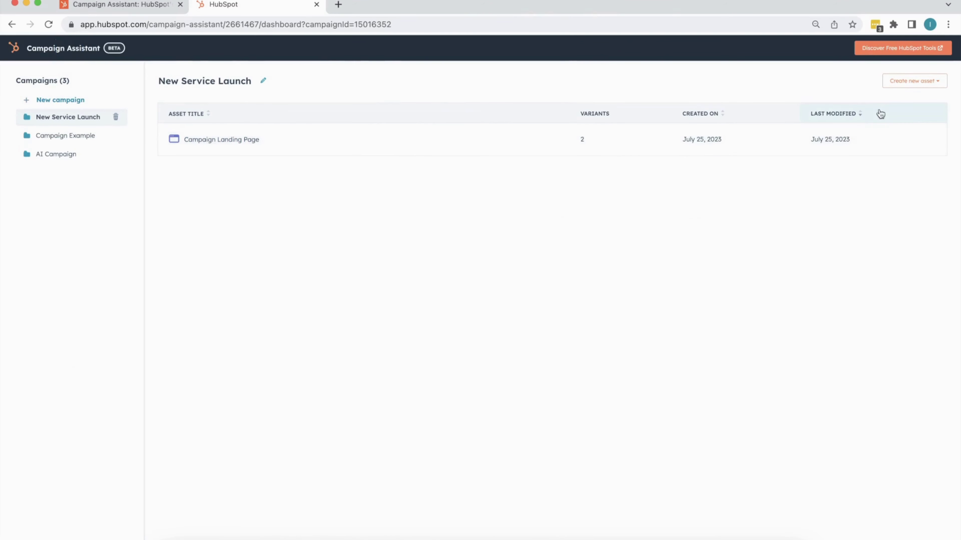
pyautogui.click(906, 84)
pyautogui.click(910, 141)
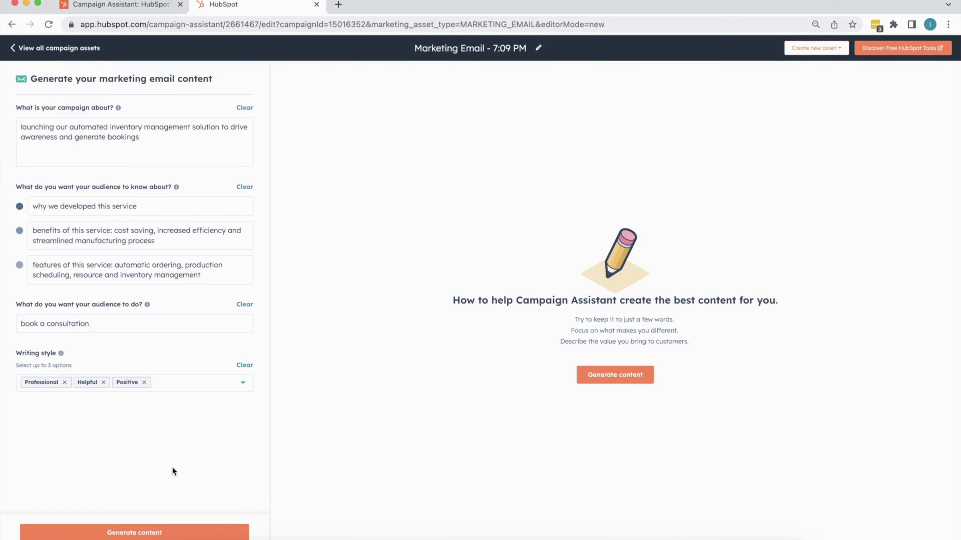
pyautogui.click(150, 533)
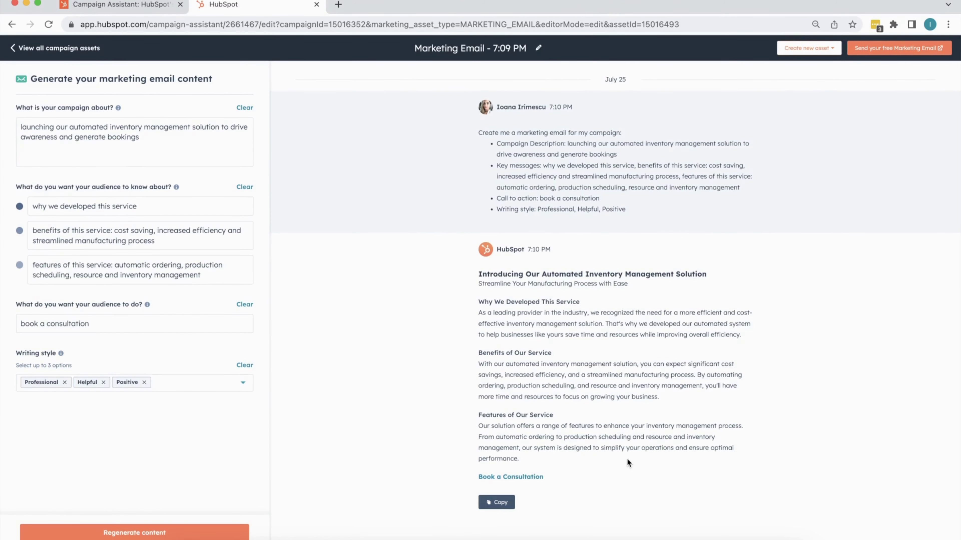
# Return to the New Service Launch campaign's asset list and review the asset types that can be created
pyautogui.click(63, 49)
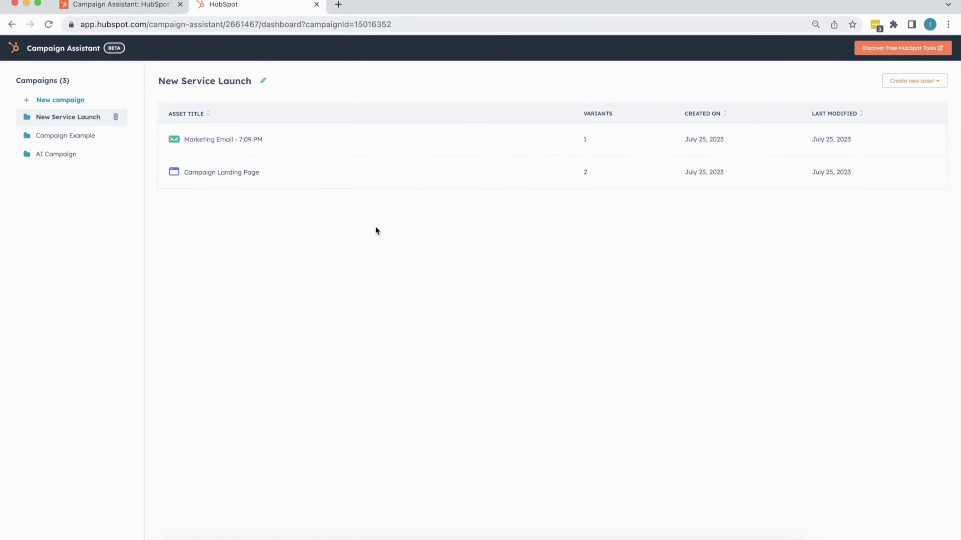
pyautogui.click(906, 87)
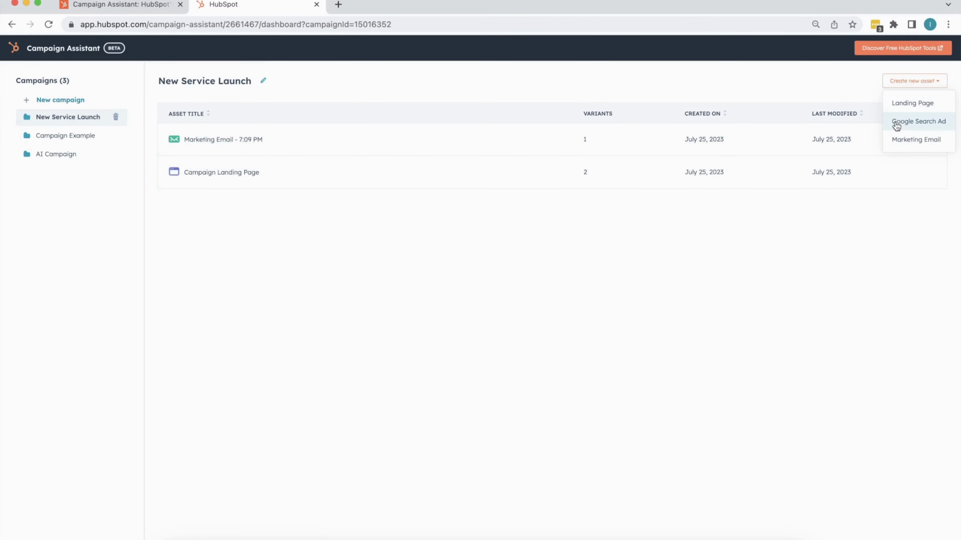
pyautogui.click(916, 84)
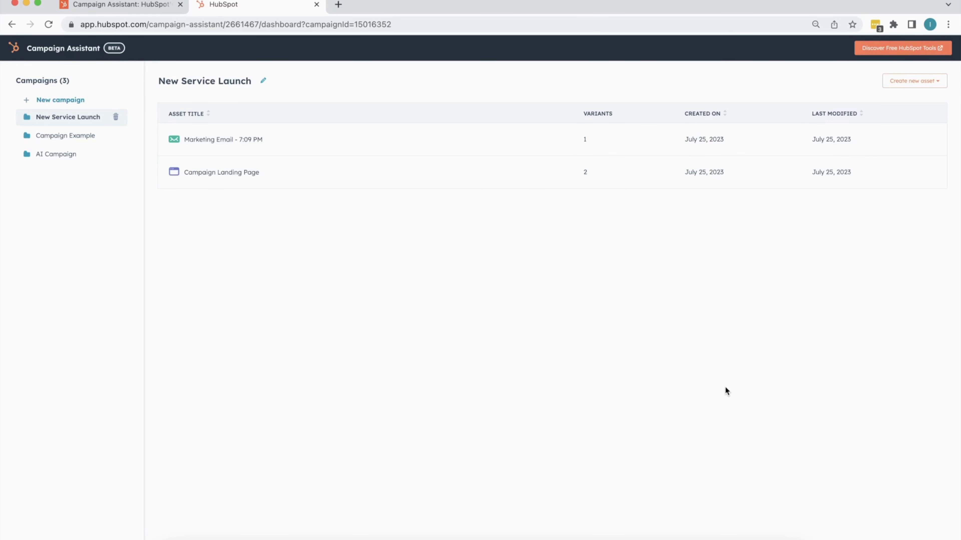
pyautogui.scroll(-1, 725, 387)
pyautogui.scroll(1, 726, 387)
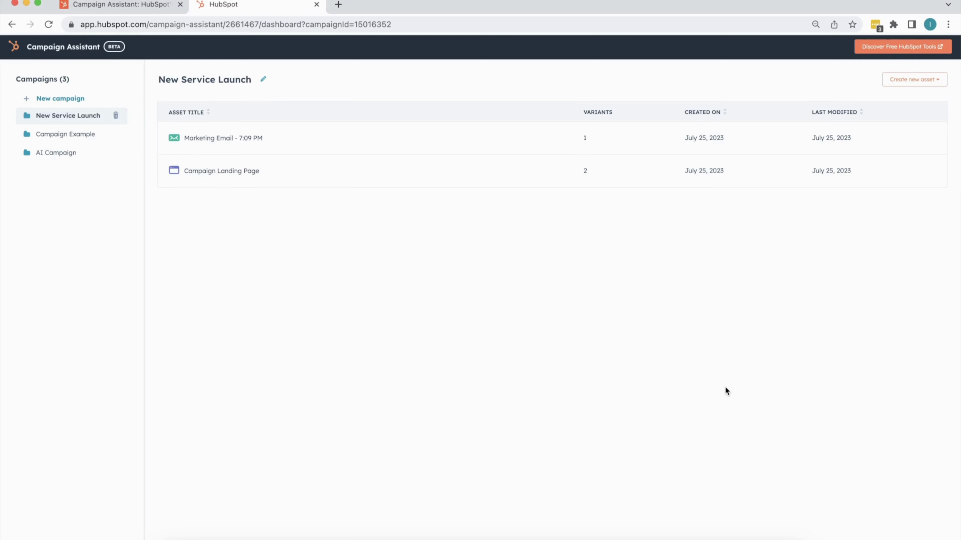
pyautogui.scroll(1, 725, 386)
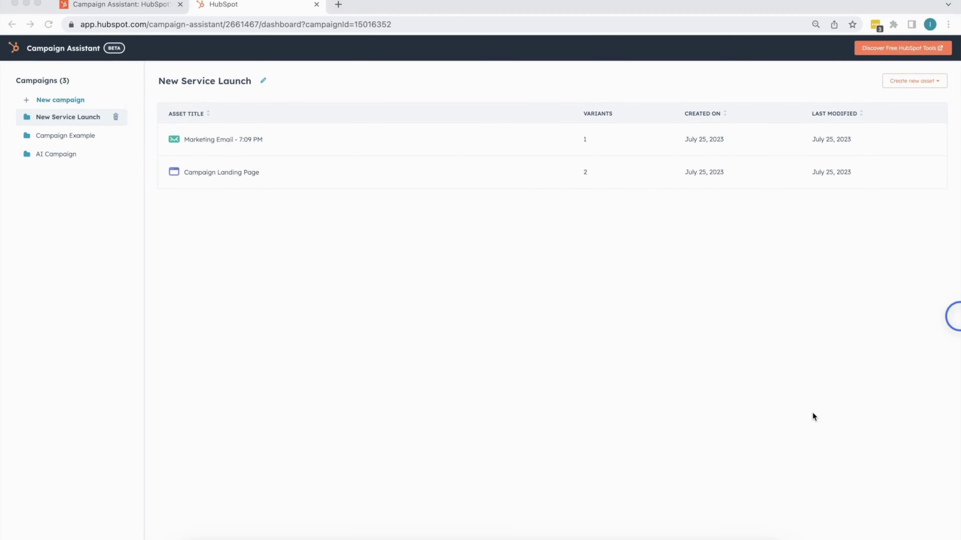
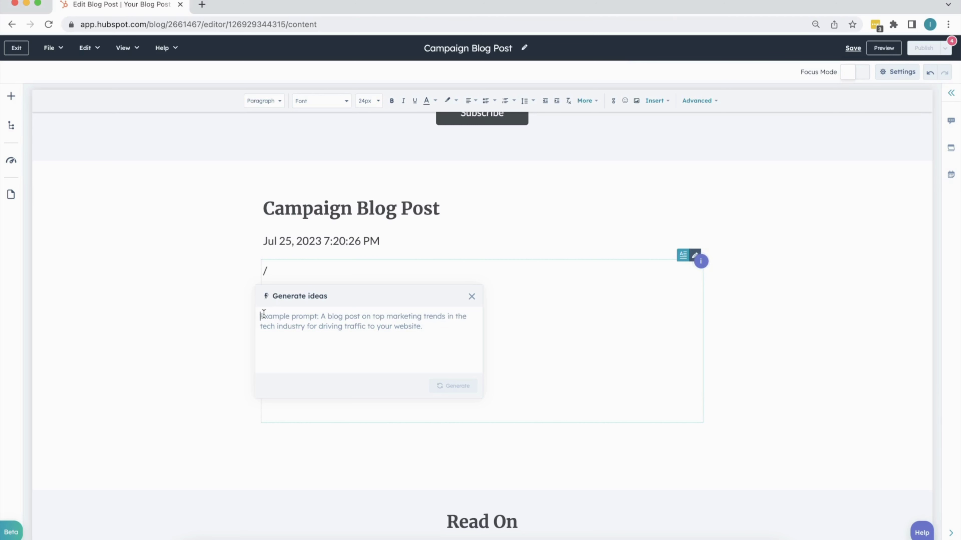
# Generate blog post ideas on why having an automated inventory management system is the way to go, highlighting how such a tool would solve problems
pyautogui.write('a blog pos')
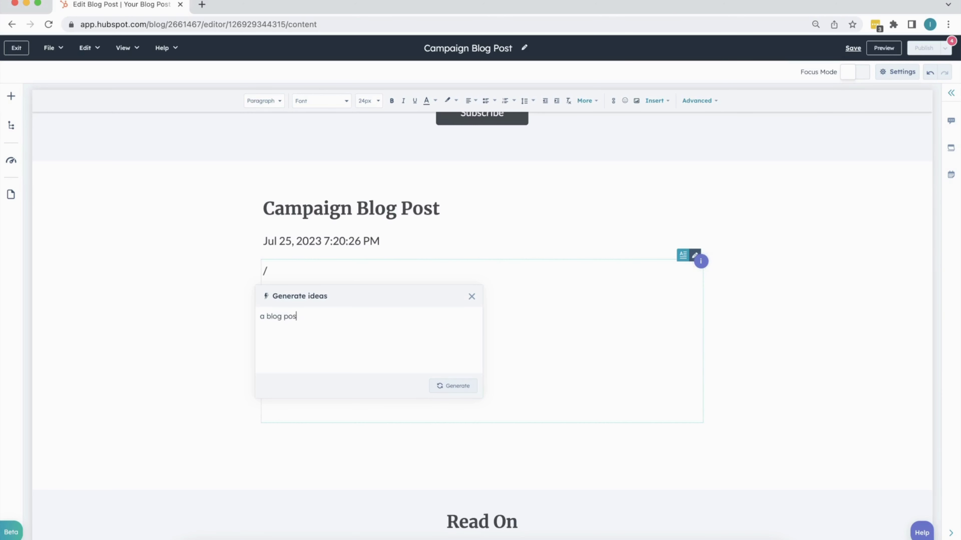
pyautogui.write('t on why having an automated invento')
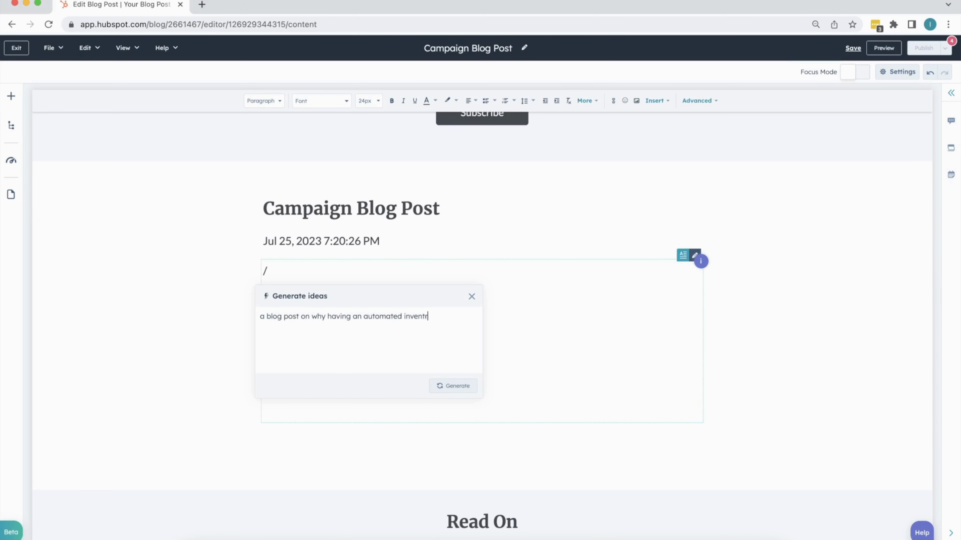
pyautogui.write('ry management system is the')
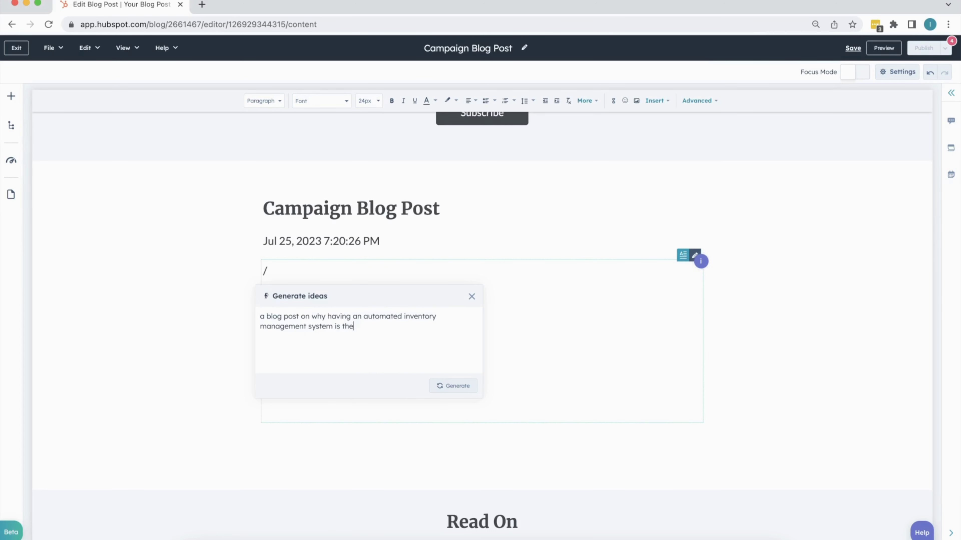
pyautogui.write(' woy to go ')
pyautogui.write(' highlighting how such a tool wo')
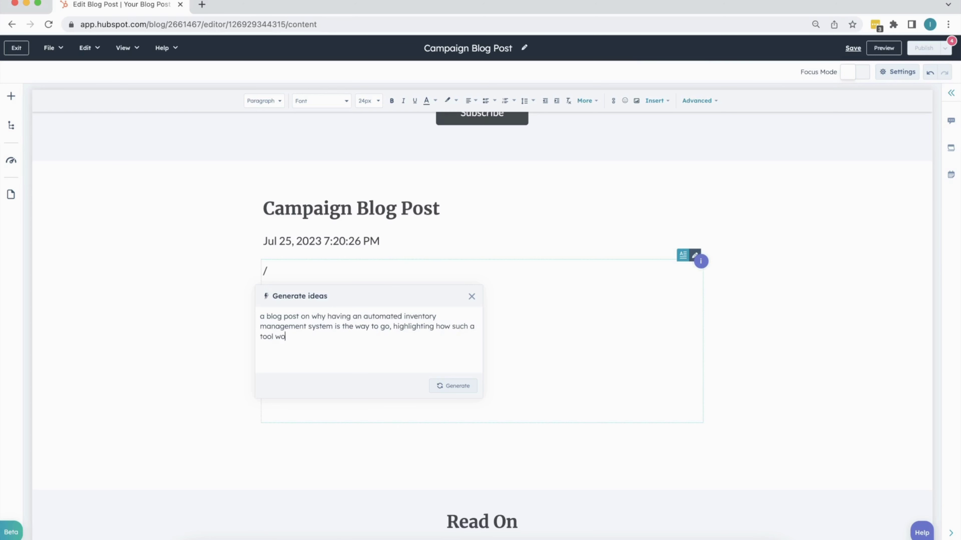
pyautogui.write('uld solve problems.')
pyautogui.click(451, 386)
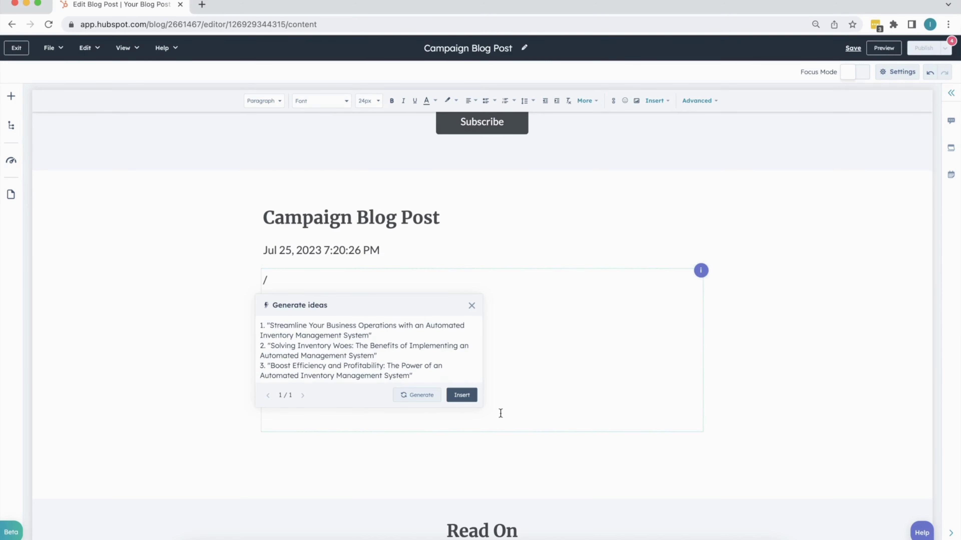
# Generate a second set of ideas, compare it with the first, and insert the second set into the blog post body
pyautogui.scroll(-3, 416, 352)
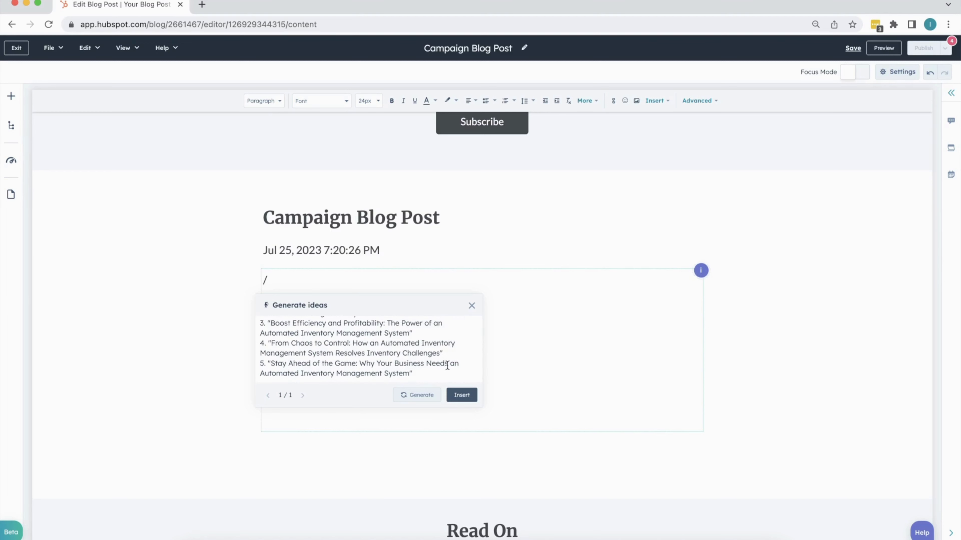
pyautogui.click(414, 397)
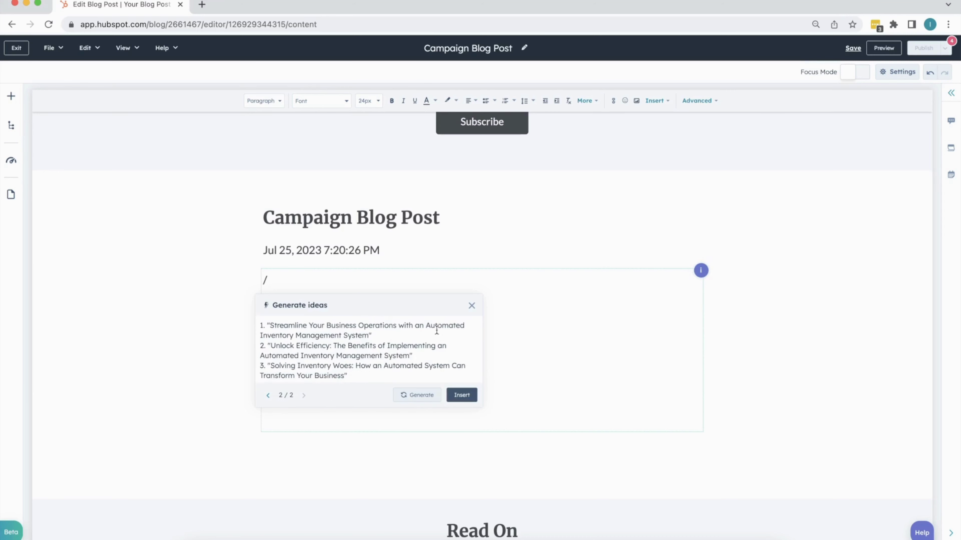
pyautogui.click(268, 395)
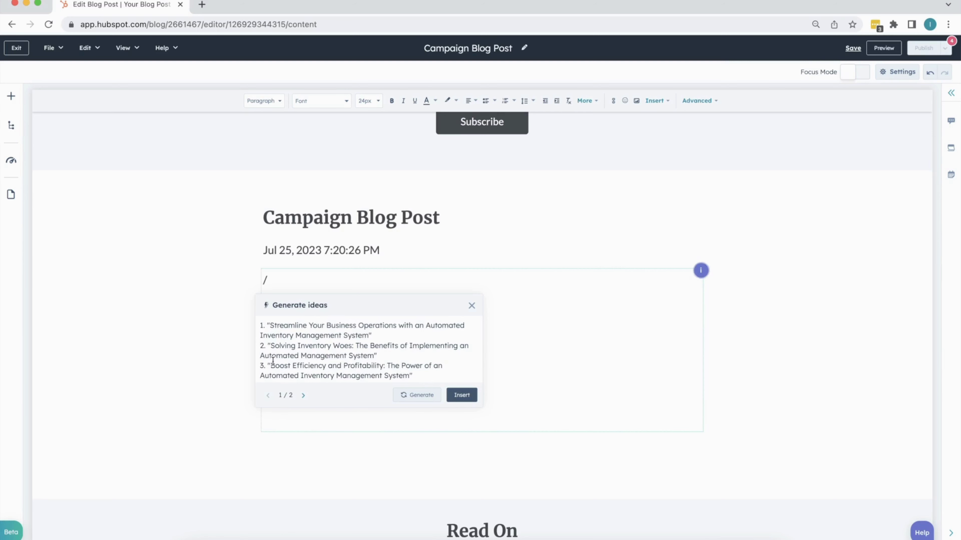
pyautogui.scroll(-3, 306, 385)
pyautogui.click(304, 395)
pyautogui.scroll(-2, 306, 364)
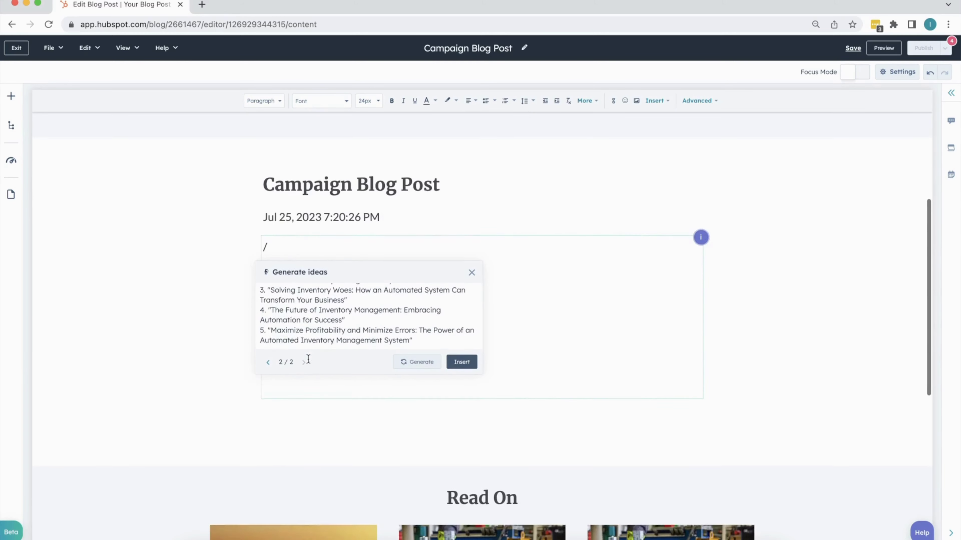
pyautogui.scroll(3, 339, 314)
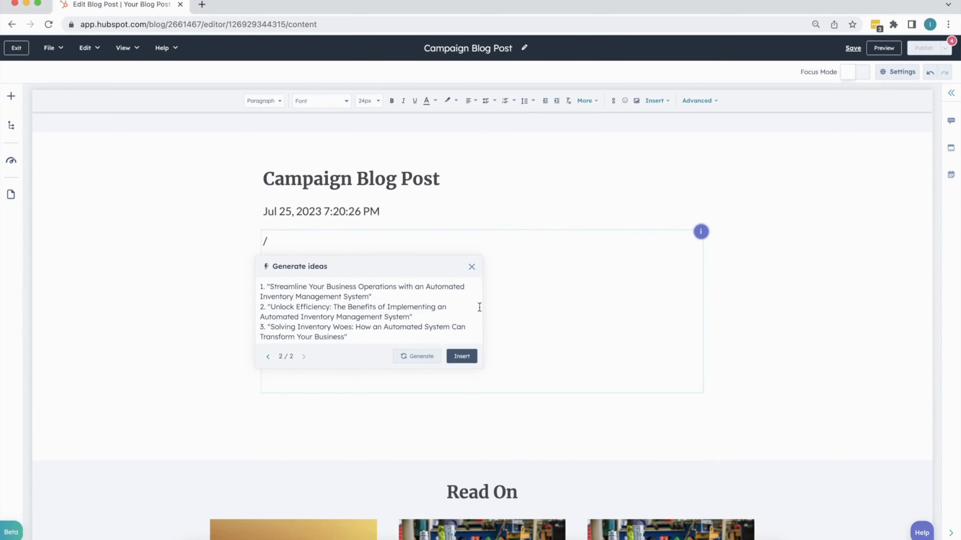
pyautogui.click(462, 357)
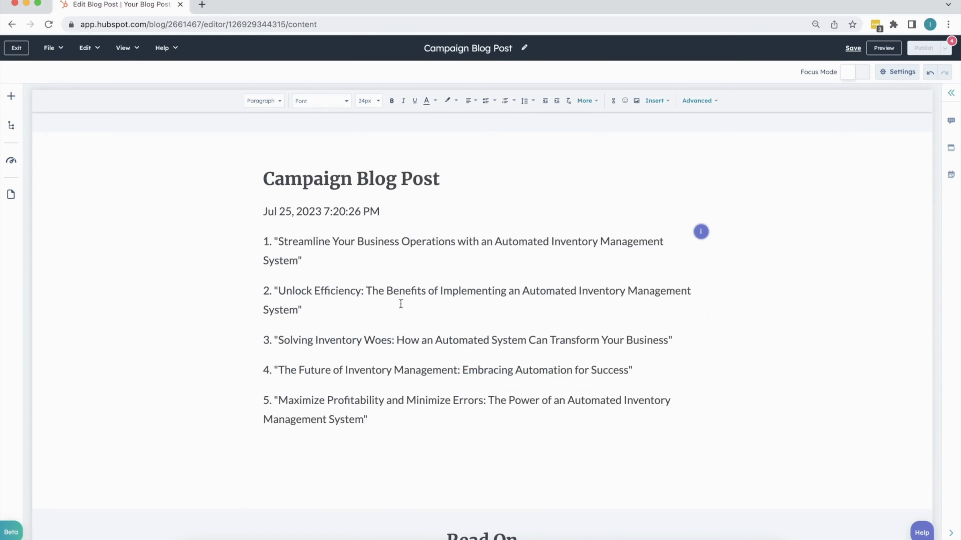
# Delete the other four ideas and the list number, keeping only "Solving Inventory Woes: How an Automated System Can Transform Your Business"
pyautogui.scroll(-1, 378, 350)
pyautogui.scroll(-1, 379, 350)
pyautogui.scroll(1, 378, 350)
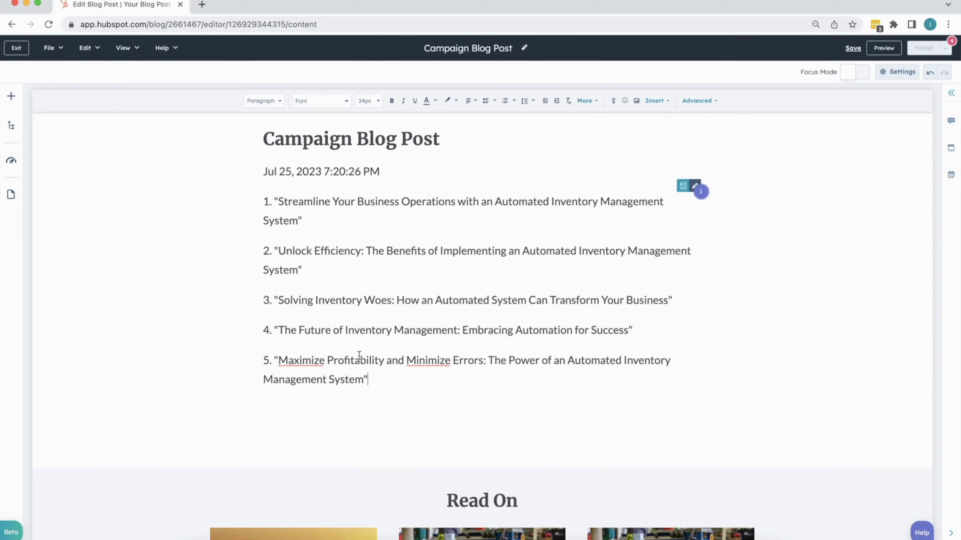
pyautogui.click(372, 380)
pyautogui.moveTo(263, 300); pyautogui.dragTo(685, 305)
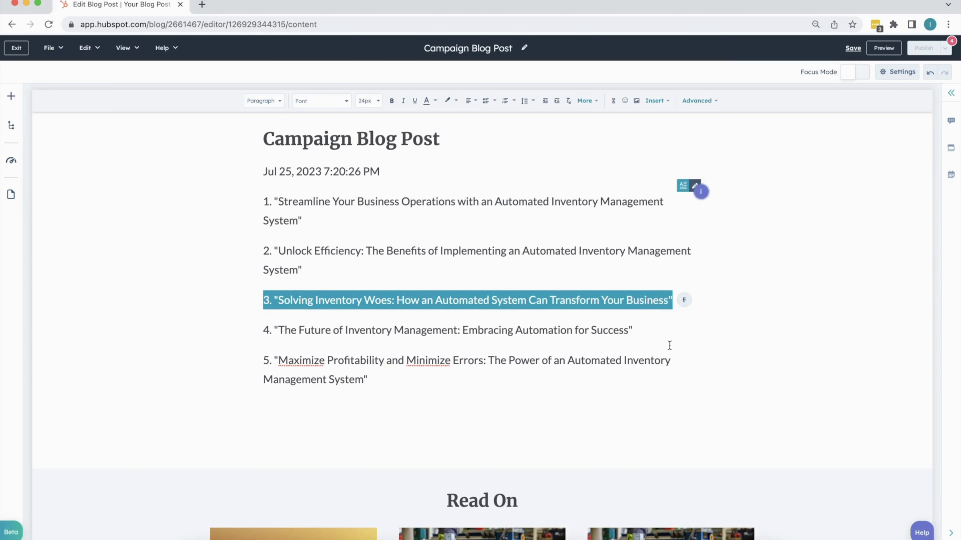
pyautogui.click(314, 272)
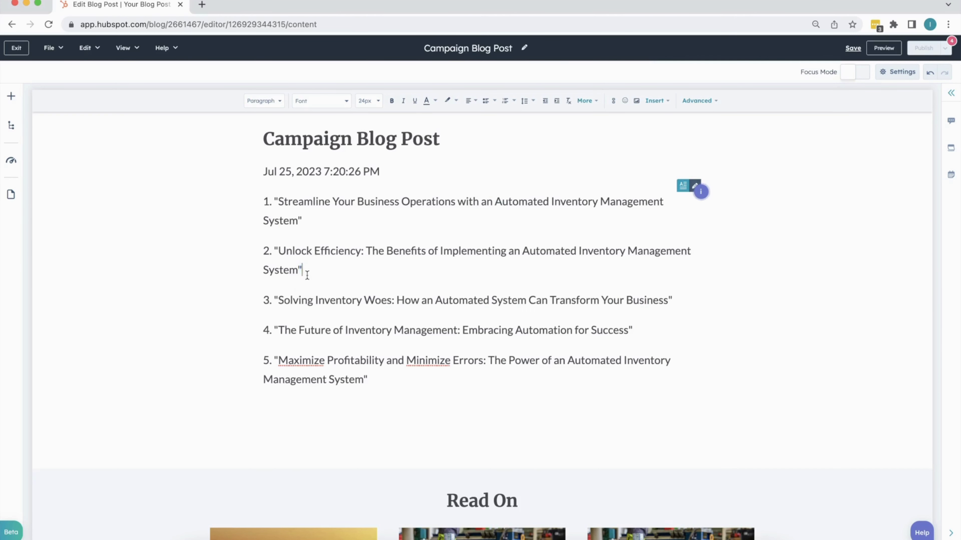
pyautogui.moveTo(302, 271); pyautogui.dragTo(262, 200)
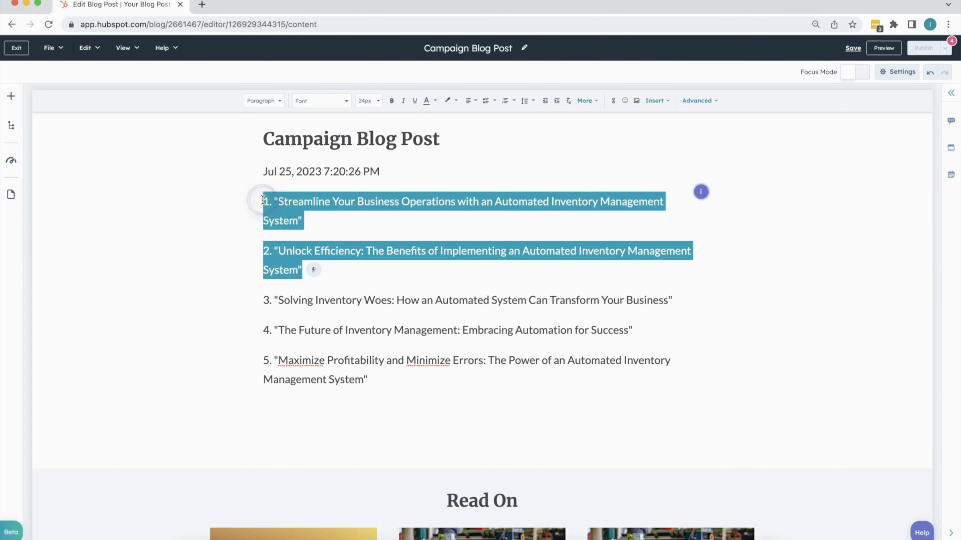
pyautogui.press('BackSpace')
pyautogui.moveTo(265, 261); pyautogui.dragTo(392, 309)
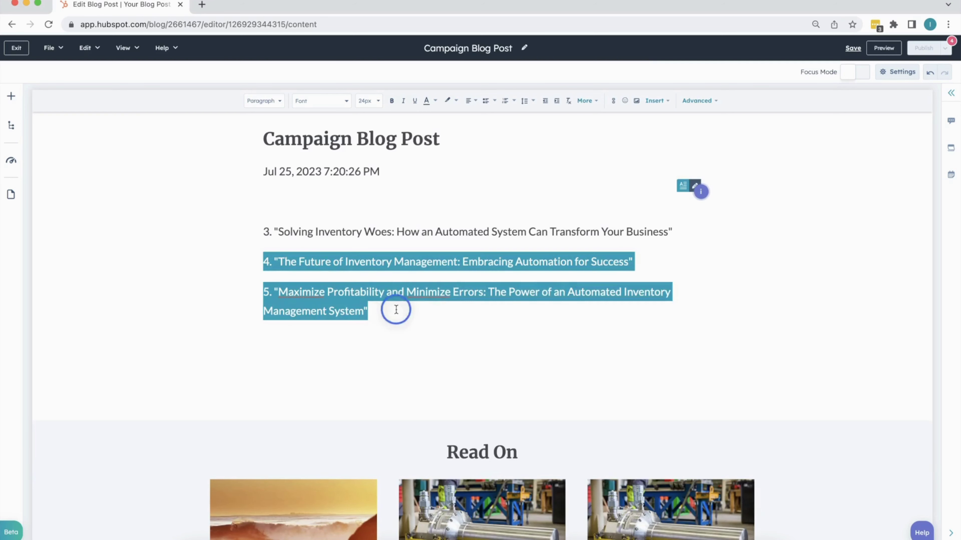
pyautogui.press('BackSpace')
pyautogui.moveTo(274, 234); pyautogui.dragTo(251, 234)
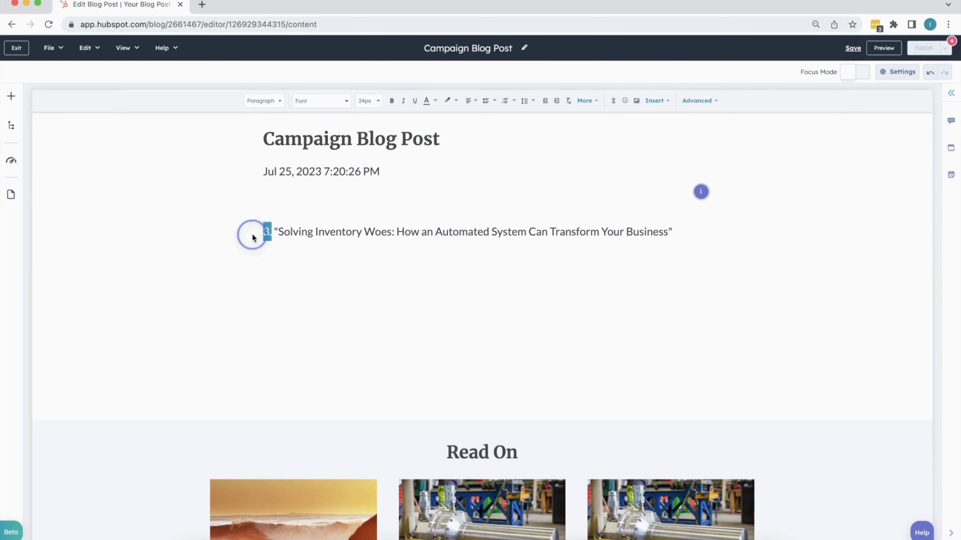
pyautogui.press('BackSpace')
pyautogui.press('BackSpace')
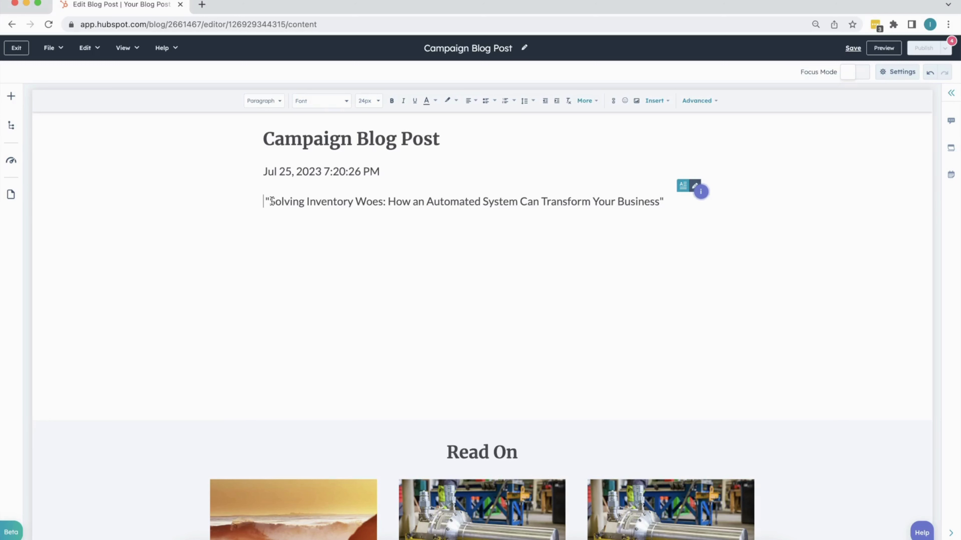
# Try the AI rewrite on the "Solving Inventory Woes" title text, generate a second alternative, and discard both suggestions
pyautogui.moveTo(267, 202); pyautogui.dragTo(662, 202)
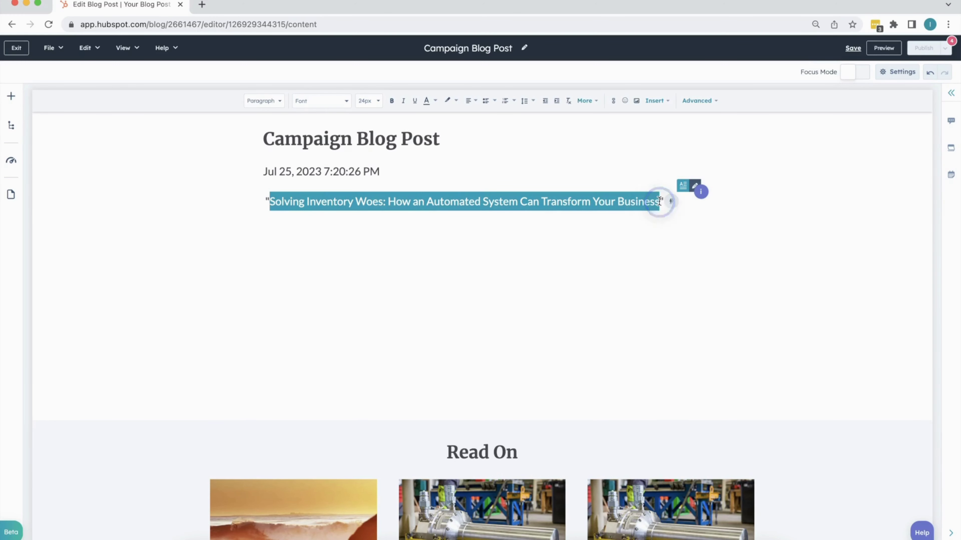
pyautogui.click(673, 203)
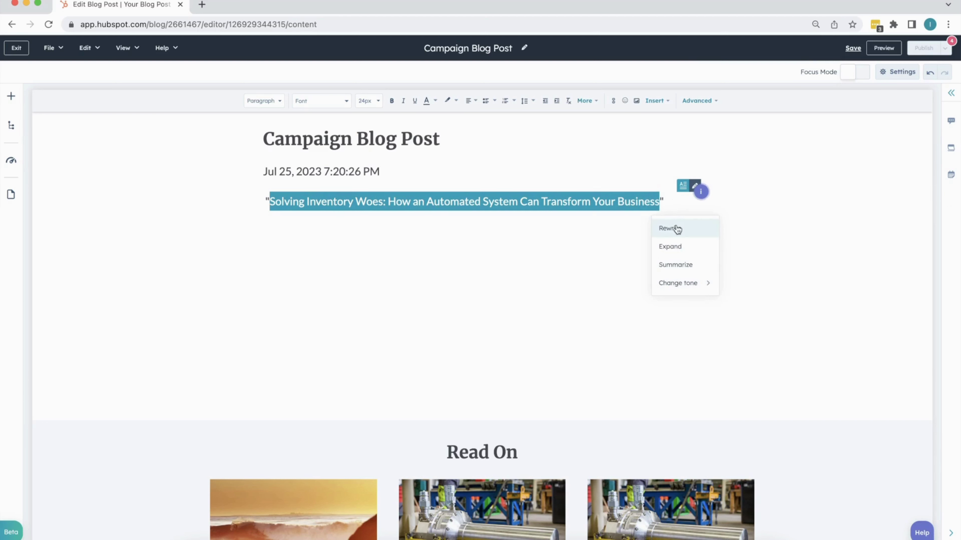
pyautogui.moveTo(678, 281)
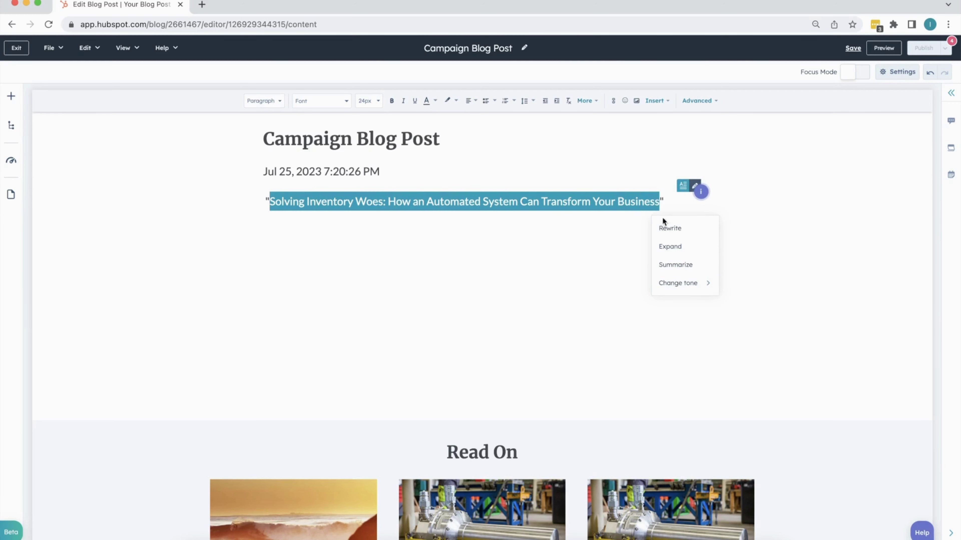
pyautogui.click(674, 230)
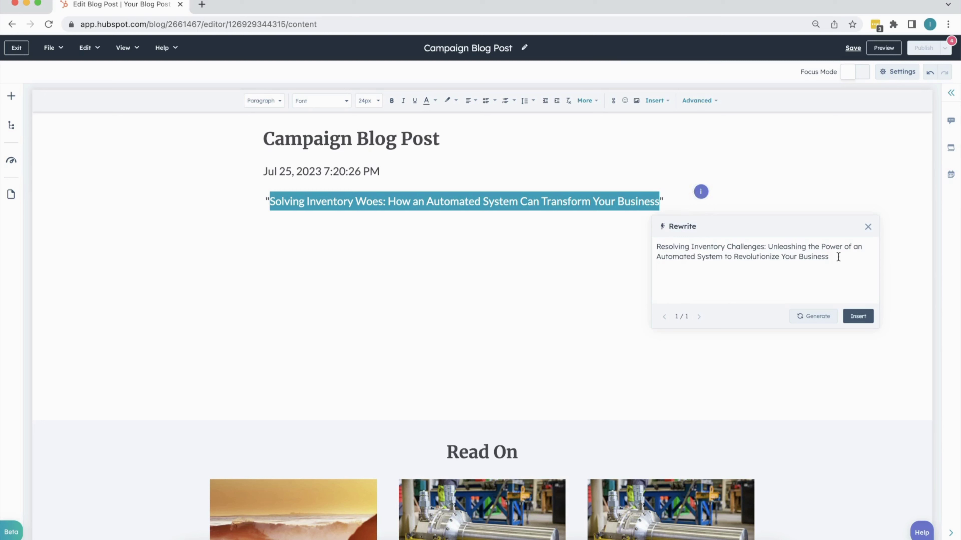
pyautogui.click(812, 318)
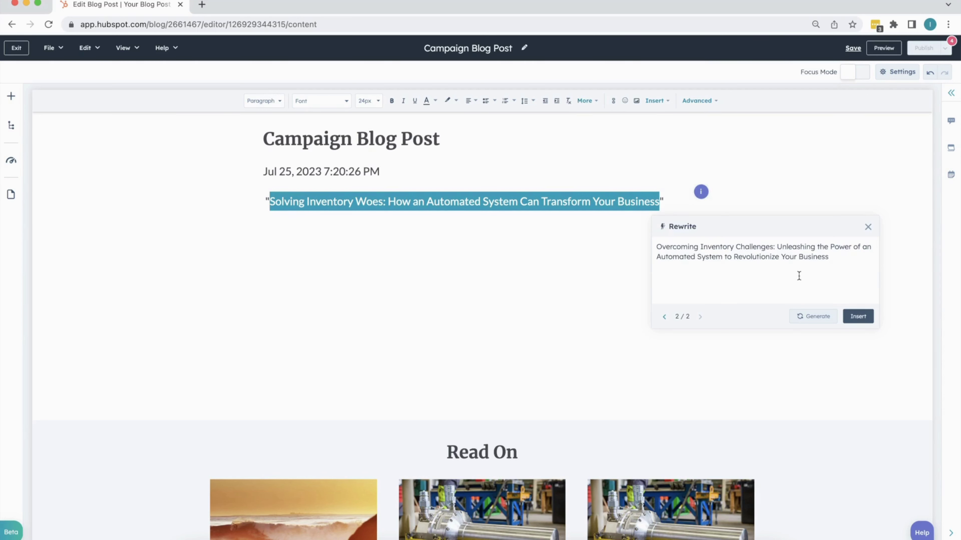
pyautogui.click(867, 227)
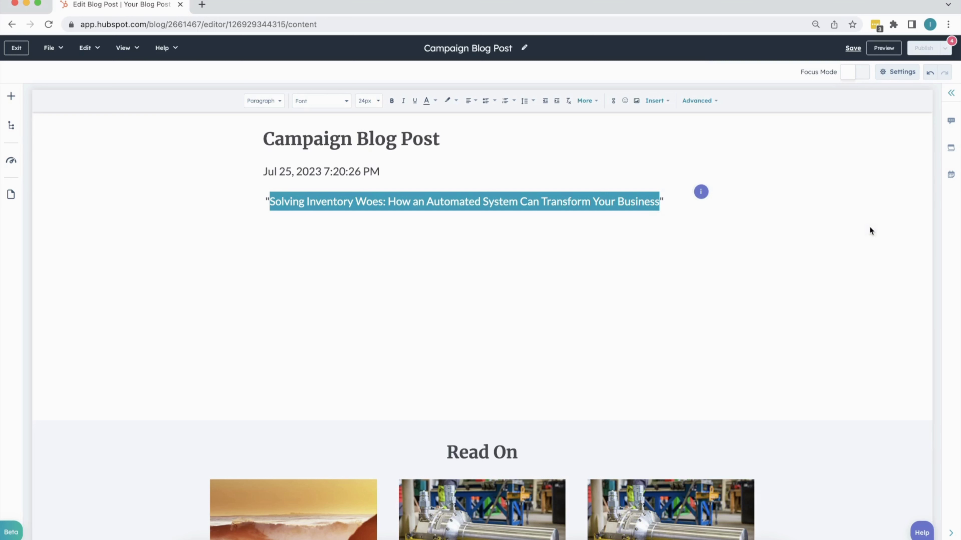
# Generate an outline below the title, using the copied text "Solving Inventory Woes: How an Automated System Can Transform Your Business" as the prompt
pyautogui.click(666, 208)
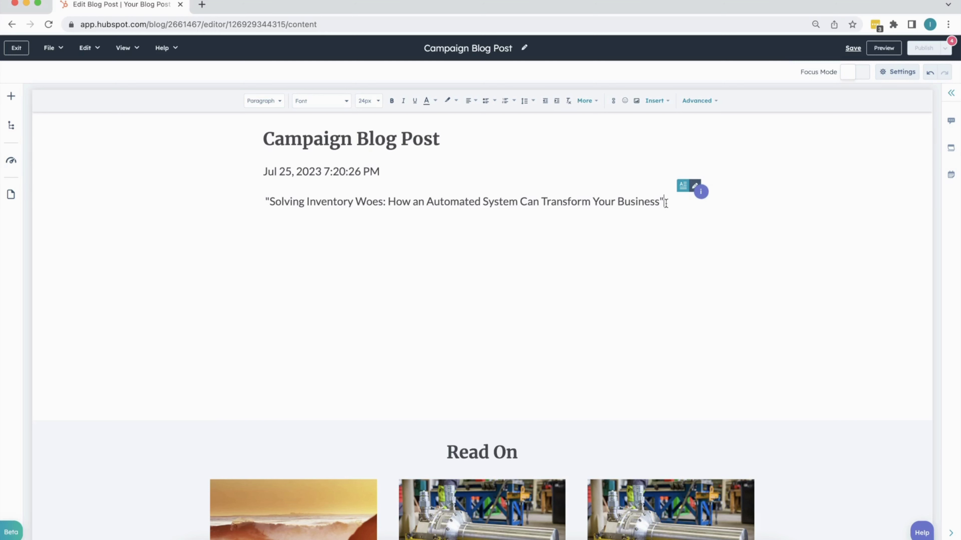
pyautogui.write('/')
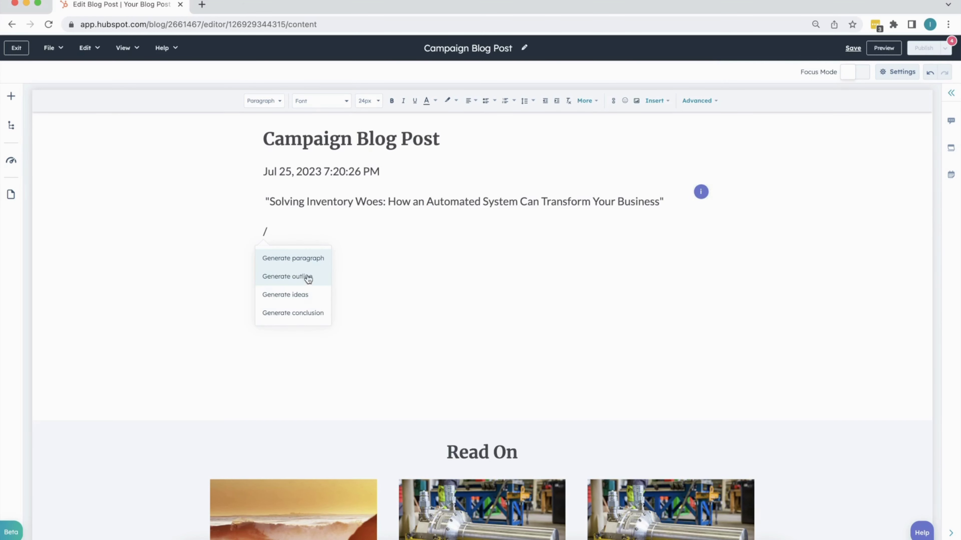
pyautogui.click(306, 277)
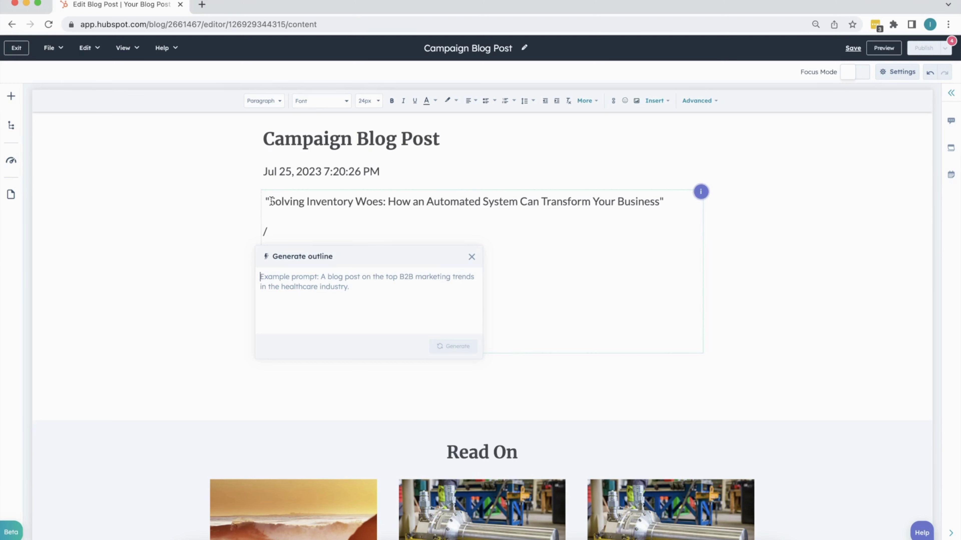
pyautogui.moveTo(271, 201); pyautogui.dragTo(659, 204)
pyautogui.press('super+c')
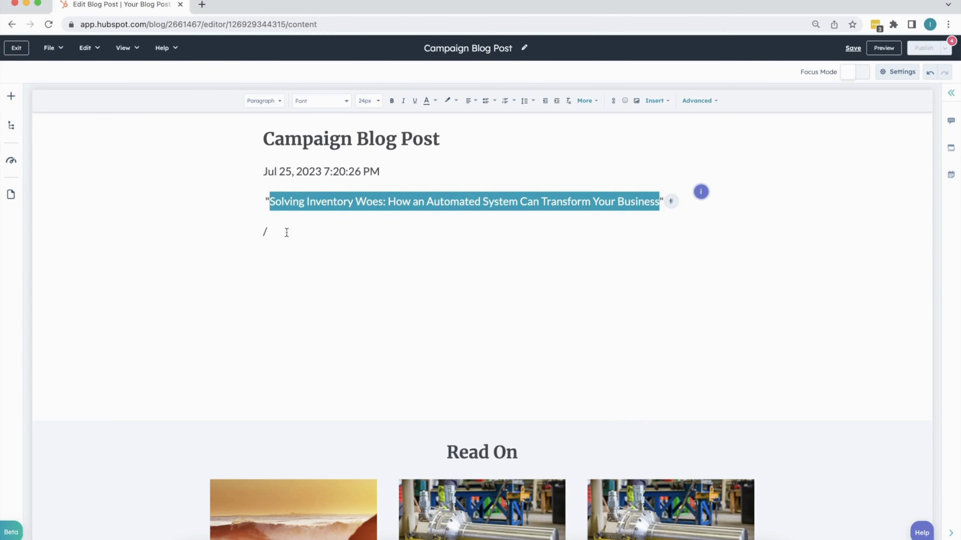
pyautogui.click(272, 231)
pyautogui.press('BackSpace')
pyautogui.write('/')
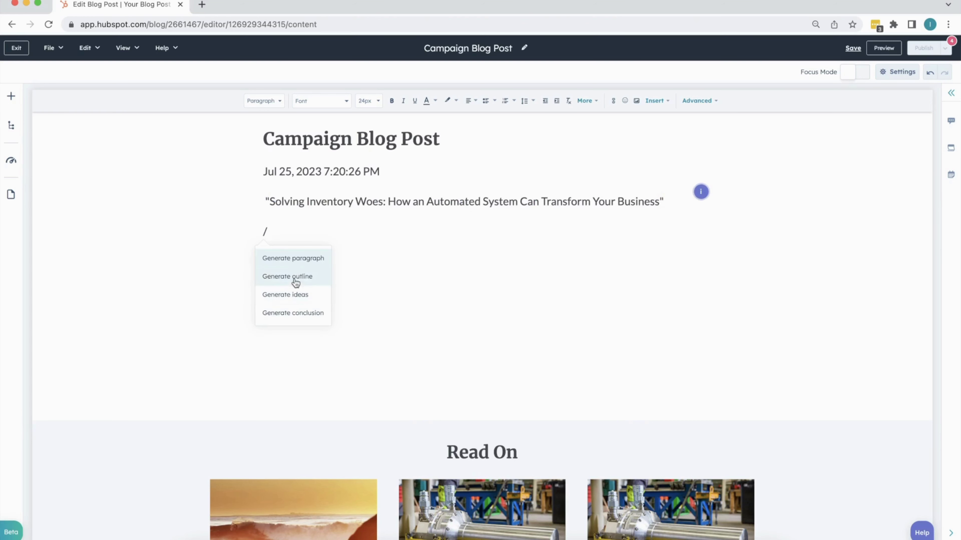
pyautogui.click(293, 278)
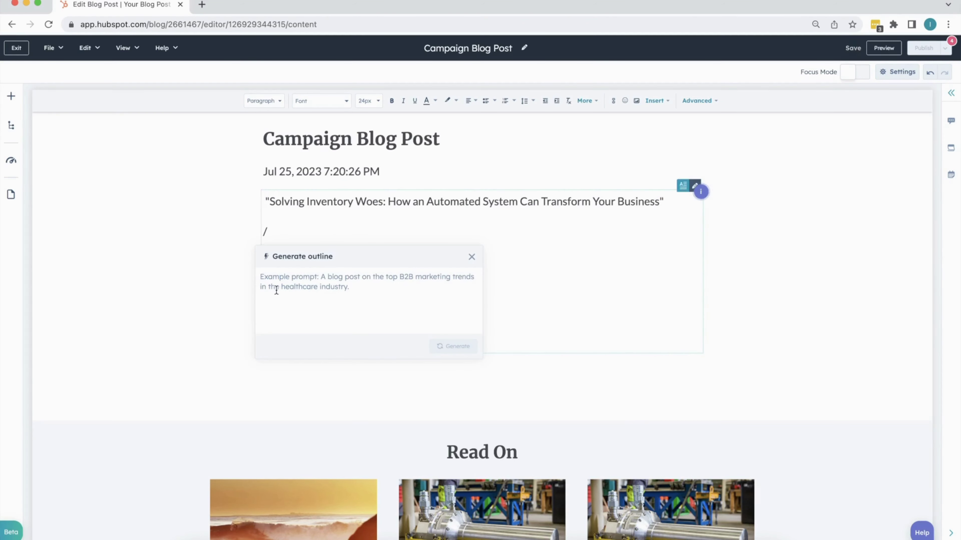
pyautogui.press('super+v')
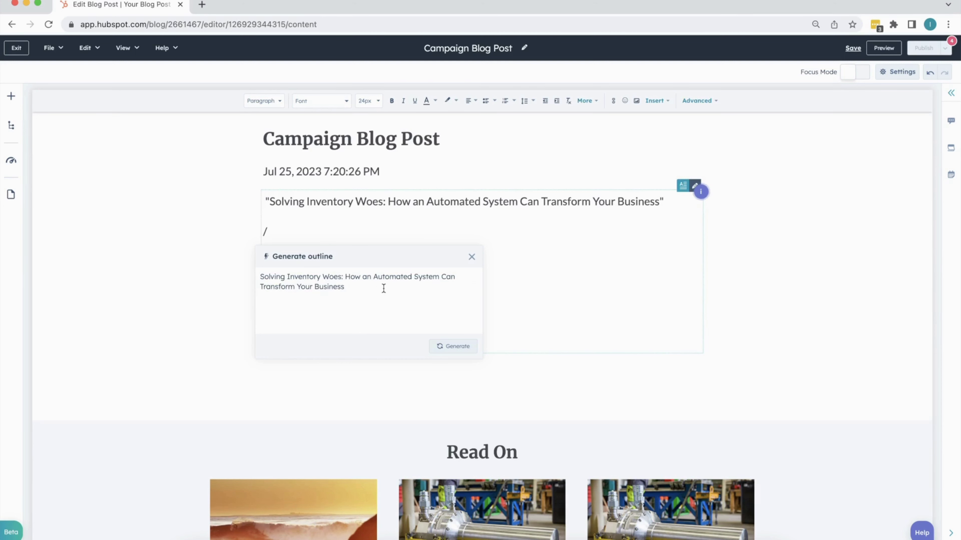
pyautogui.click(453, 346)
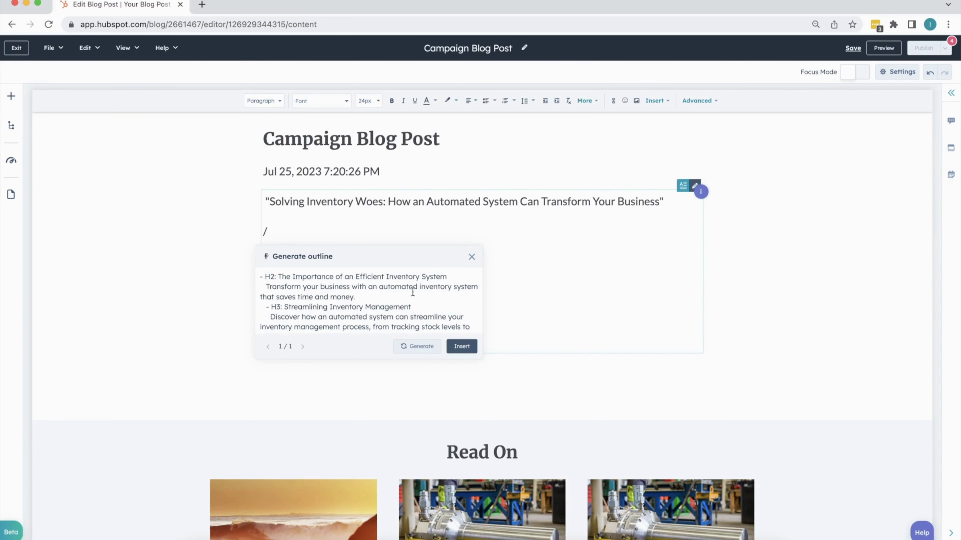
# Review the generated outline's H2 and H3 sections and insert the outline into the blog post body
pyautogui.scroll(-5, 413, 292)
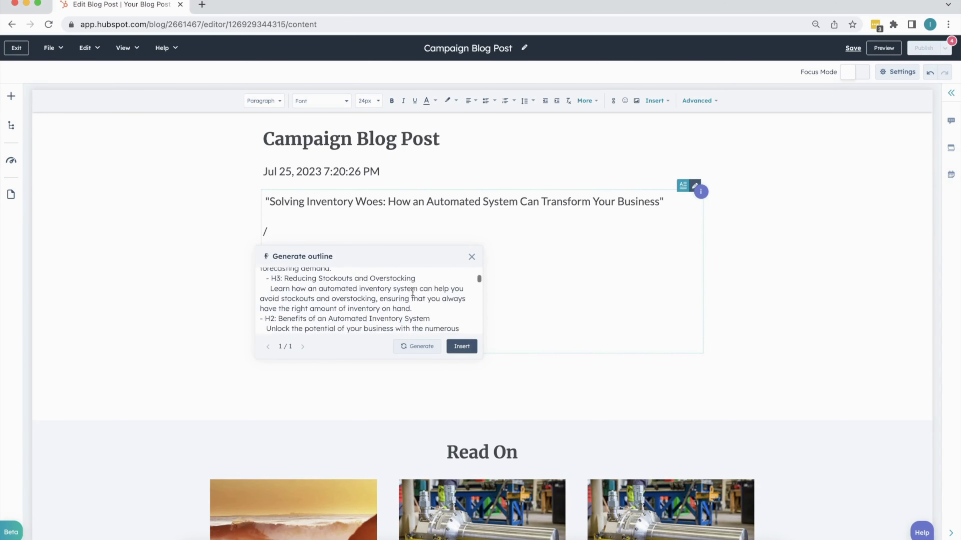
pyautogui.scroll(1, 413, 292)
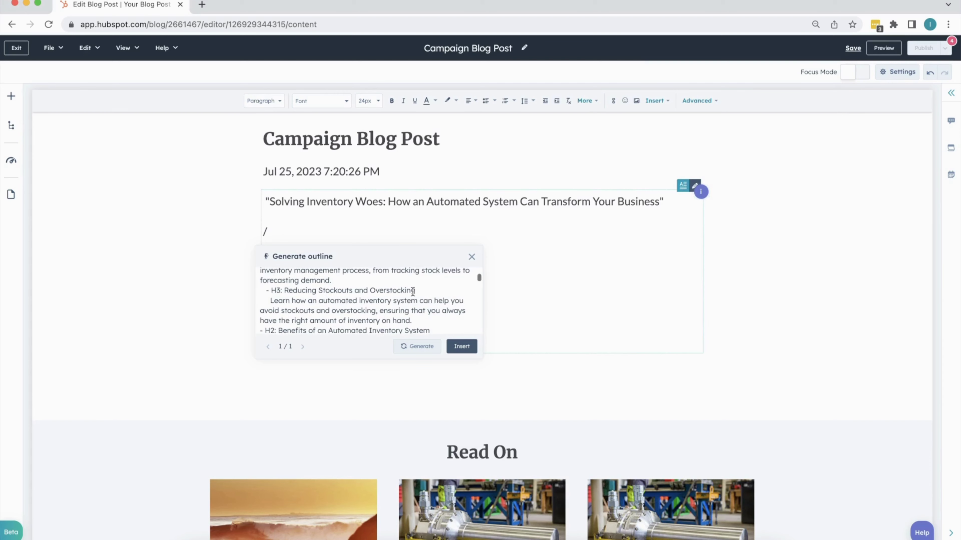
pyautogui.click(459, 349)
pyautogui.scroll(8, 428, 318)
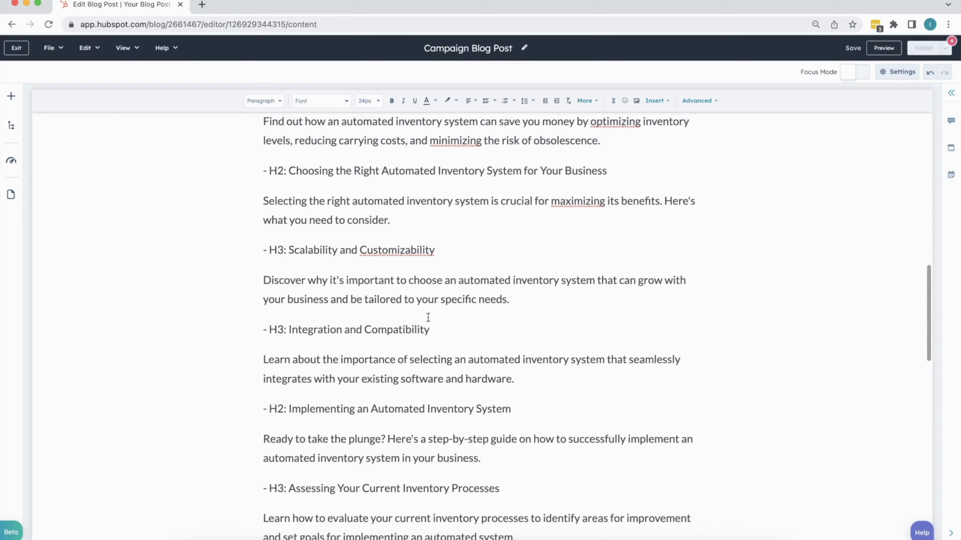
# Expand the "H3: Streamlining Inventory Management" outline heading with AI and insert the expanded text into the post
pyautogui.scroll(3, 428, 317)
pyautogui.scroll(10, 427, 317)
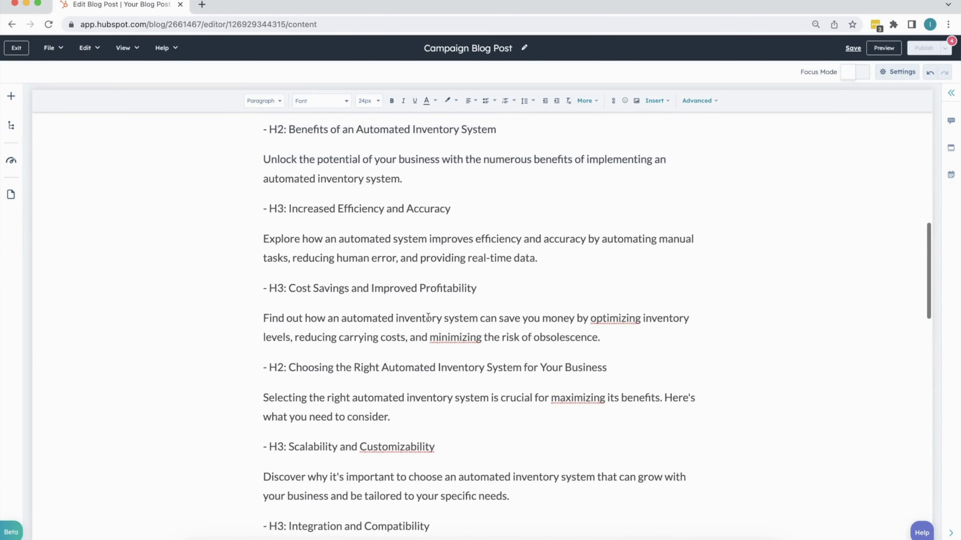
pyautogui.scroll(1, 428, 318)
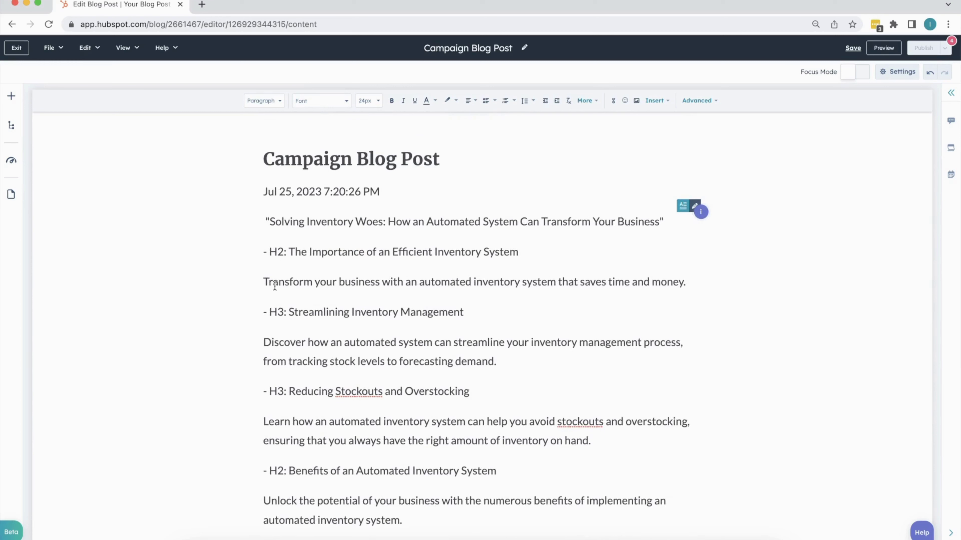
pyautogui.scroll(-1, 302, 304)
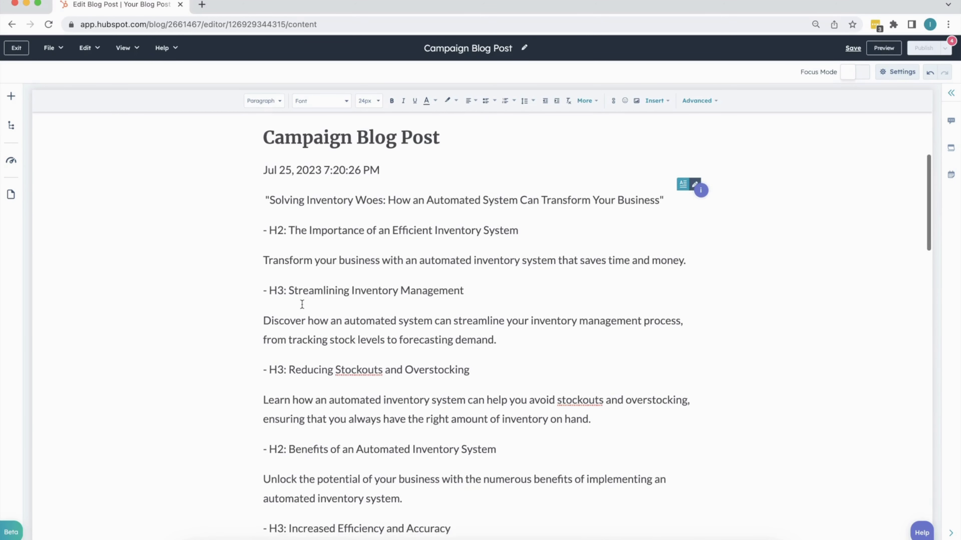
pyautogui.scroll(-1, 302, 304)
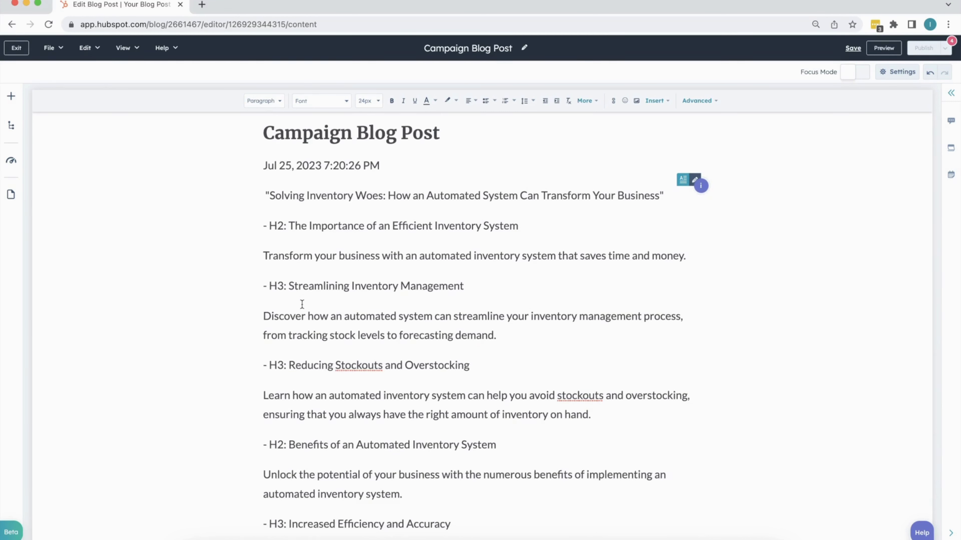
pyautogui.scroll(-1, 463, 316)
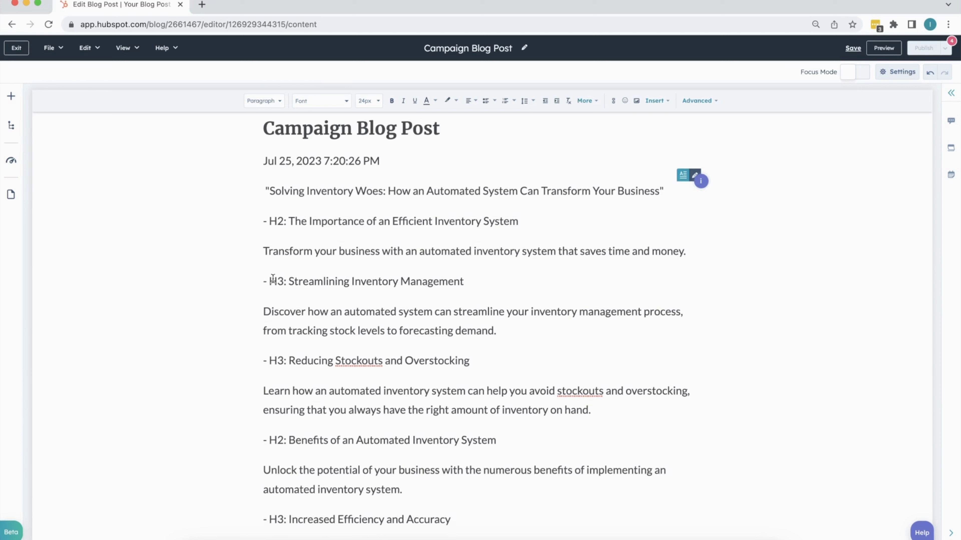
pyautogui.moveTo(264, 284); pyautogui.dragTo(473, 280)
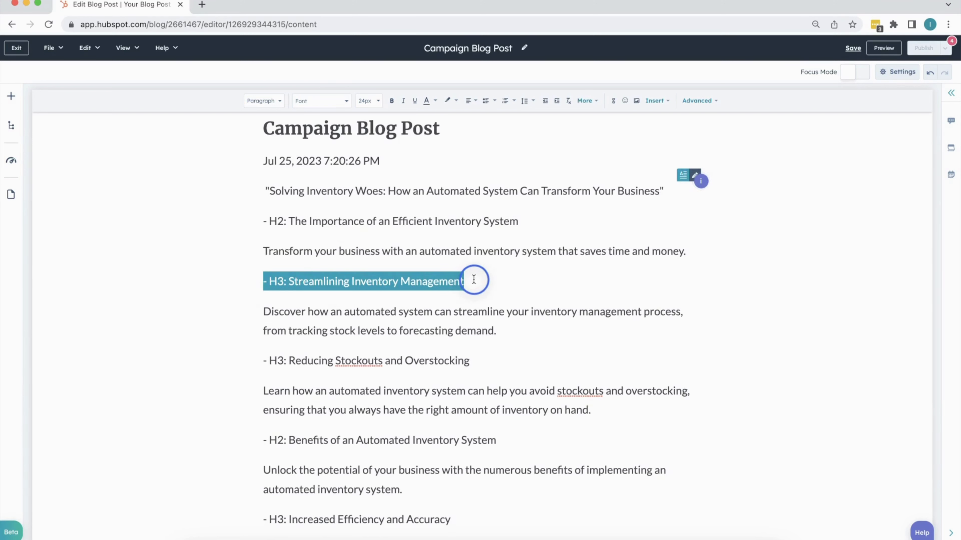
pyautogui.moveTo(473, 280); pyautogui.dragTo(475, 283)
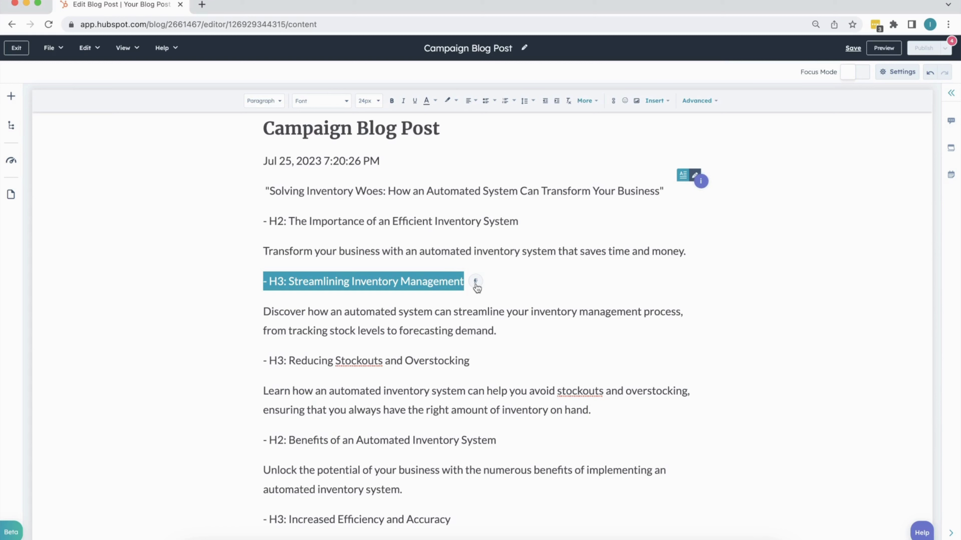
pyautogui.moveTo(464, 281); pyautogui.dragTo(264, 273)
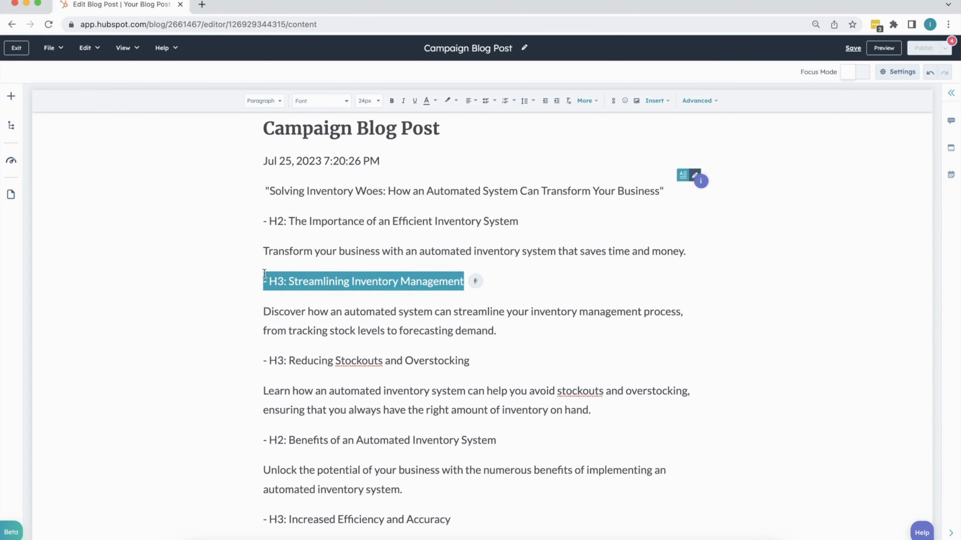
pyautogui.click(475, 281)
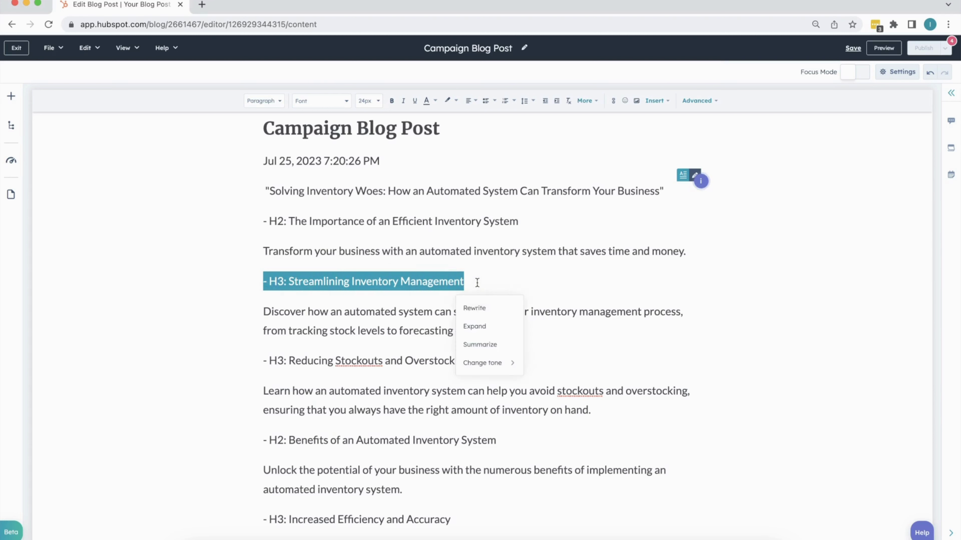
pyautogui.click(489, 328)
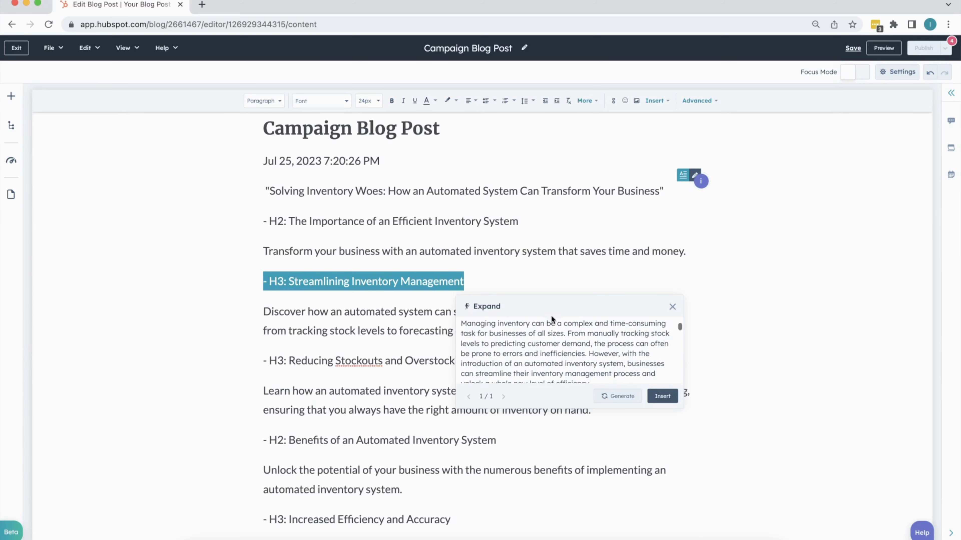
pyautogui.click(662, 396)
# Summarize all of the expanded inventory management text with AI and insert the summary in its place
pyautogui.scroll(-5, 542, 328)
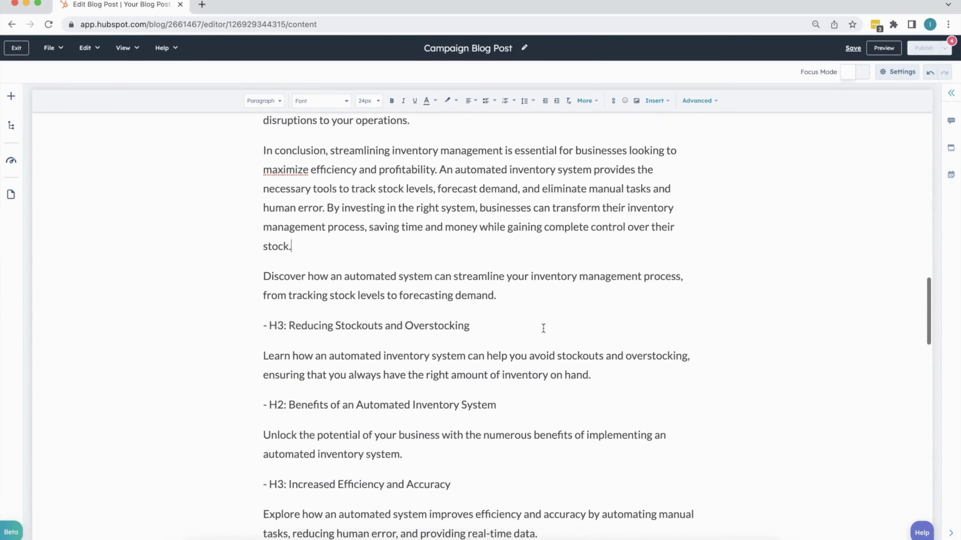
pyautogui.scroll(3, 542, 328)
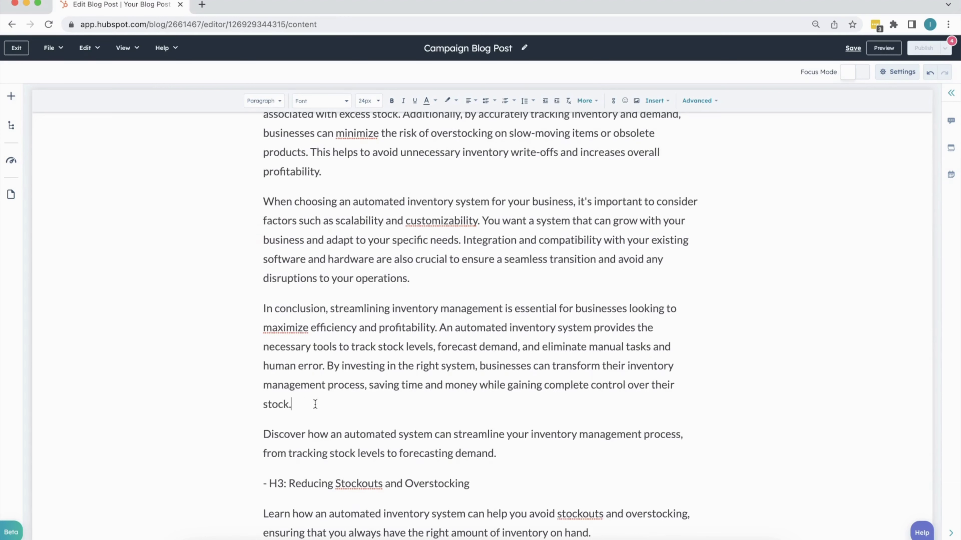
pyautogui.moveTo(307, 401); pyautogui.dragTo(261, 302)
pyautogui.scroll(10, 271, 386)
pyautogui.scroll(9, 271, 386)
pyautogui.scroll(-15, 354, 340)
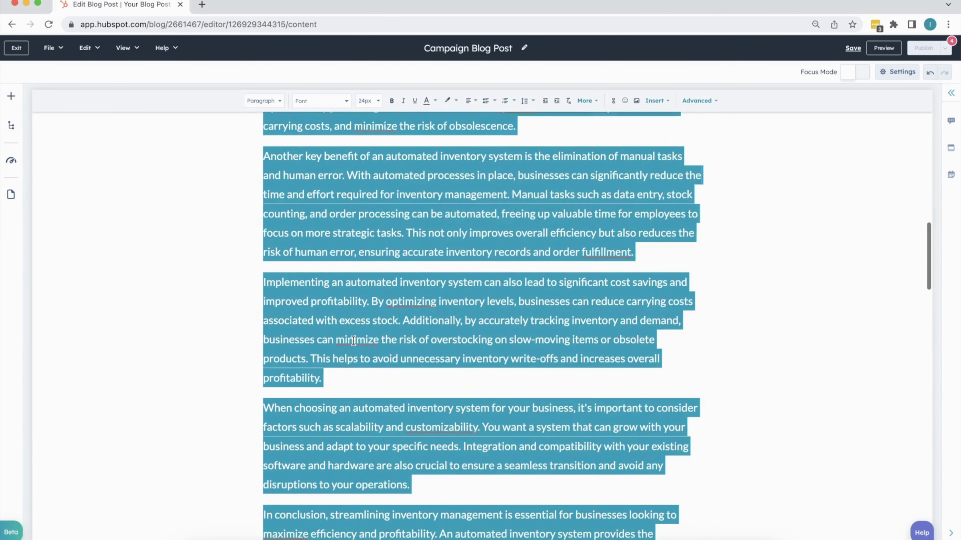
pyautogui.scroll(-8, 353, 341)
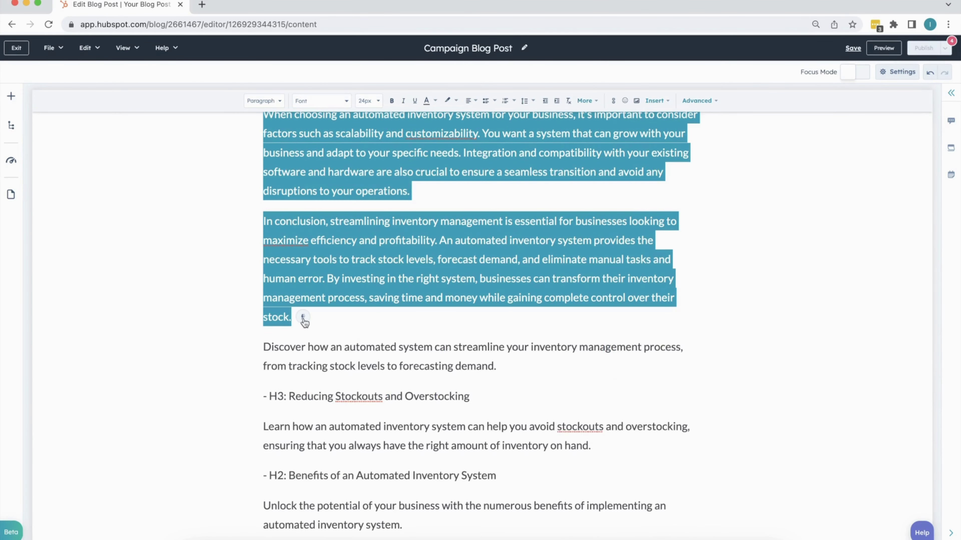
pyautogui.click(303, 319)
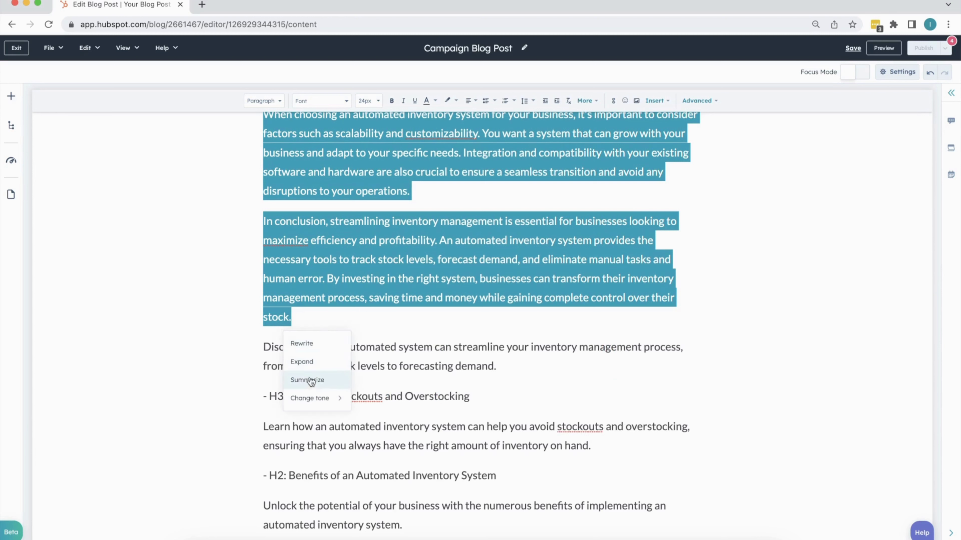
pyautogui.click(310, 382)
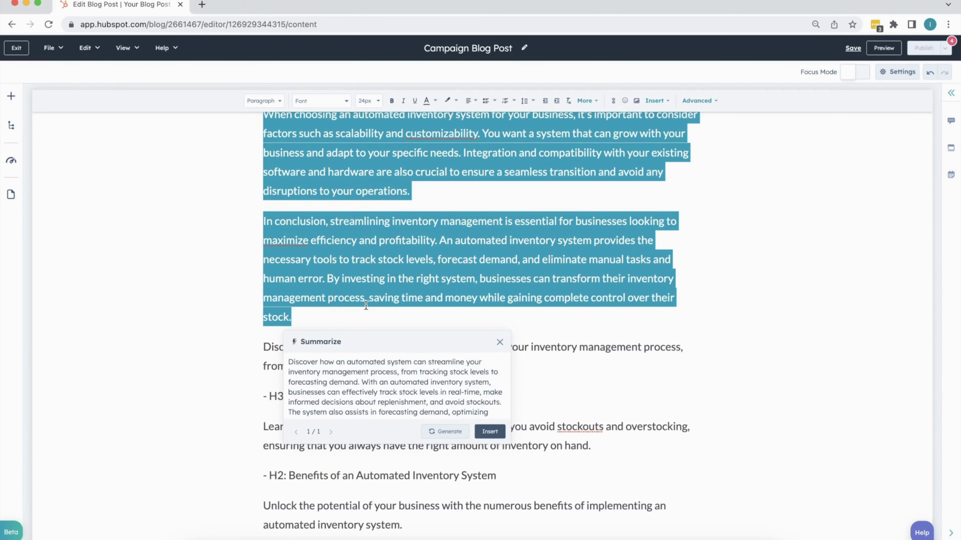
pyautogui.click(489, 431)
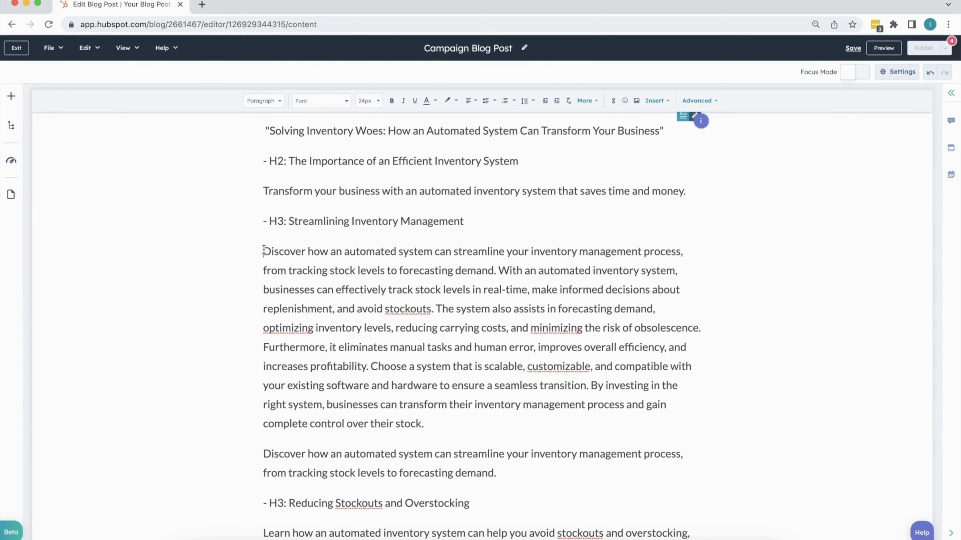
# Summarize the paragraph under "H3: Streamlining Inventory Management" once more and replace it with the shorter version
pyautogui.moveTo(264, 250); pyautogui.dragTo(440, 418)
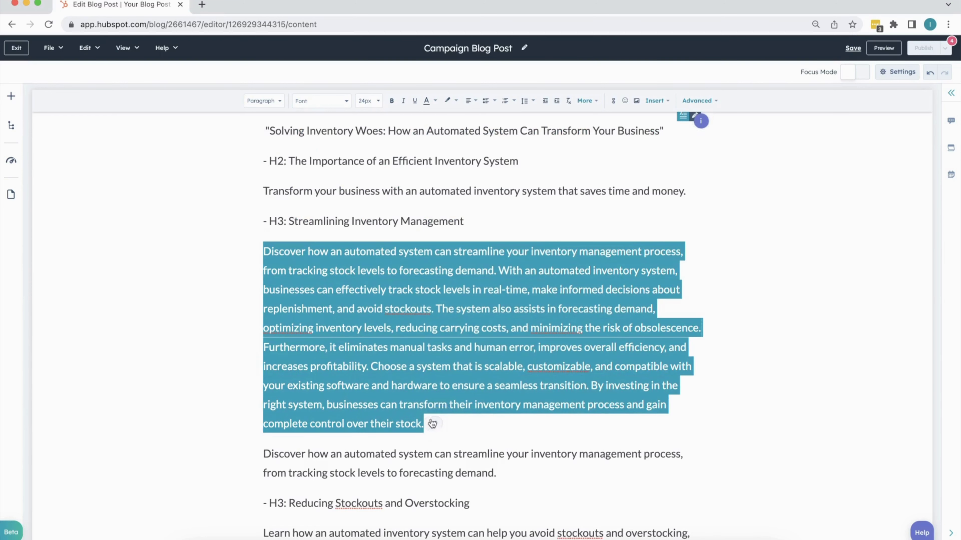
pyautogui.click(433, 427)
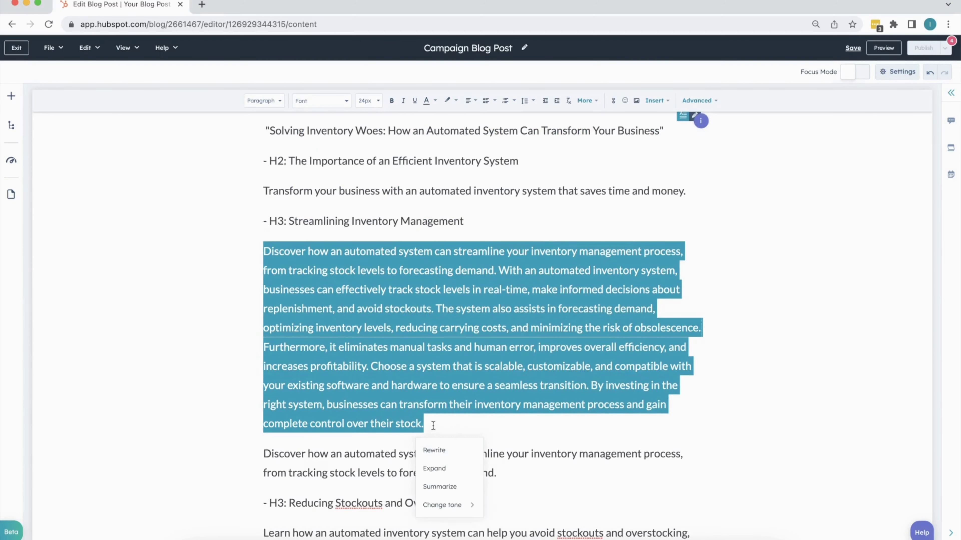
pyautogui.click(466, 492)
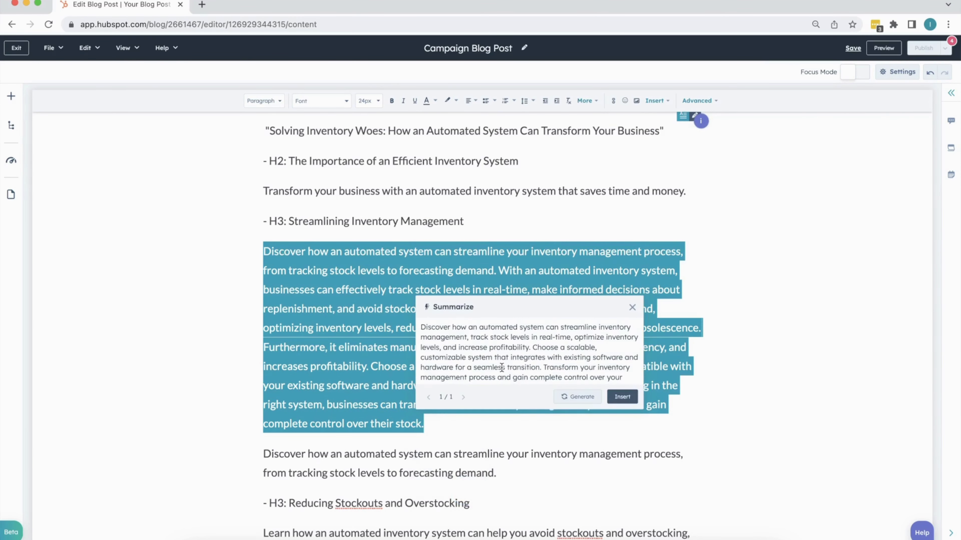
pyautogui.click(622, 397)
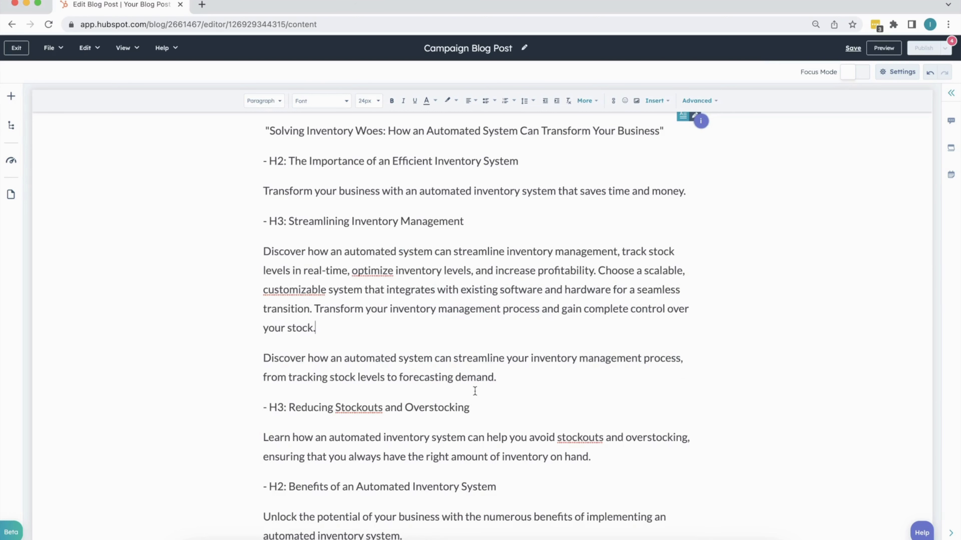
# Delete all outline content below the "Solving Inventory Woes" title line, starting at the first H2
pyautogui.scroll(5, 475, 391)
pyautogui.keyDown('shift'); pyautogui.click(262, 383); pyautogui.keyUp('shift')
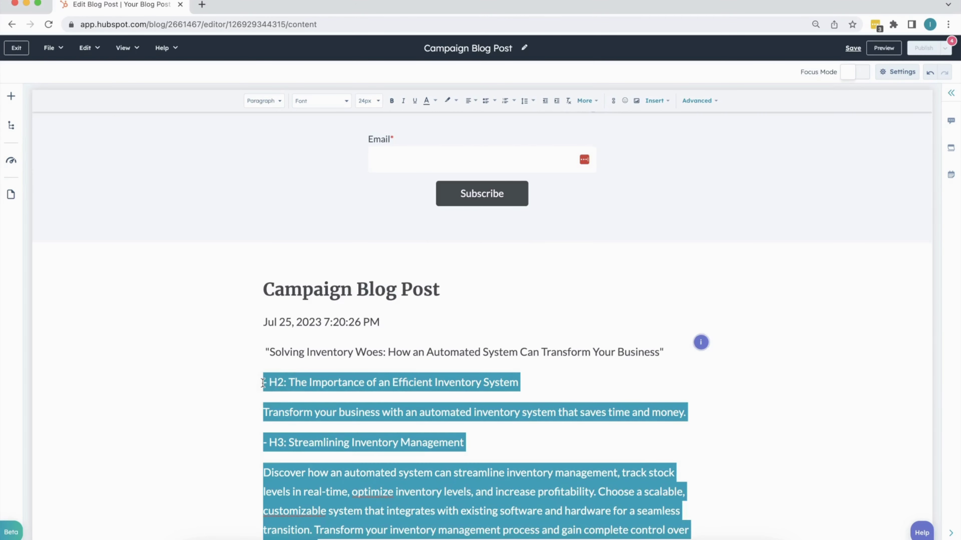
pyautogui.press('BackSpace')
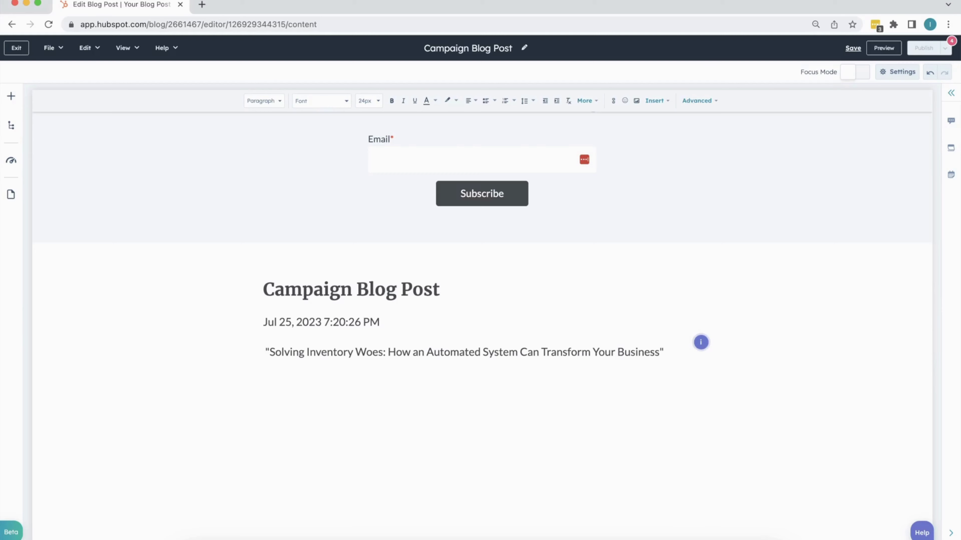
# Generate a paragraph from "a blog post on why having an automated inventory management system is the way to go, highlighting how such a tool would solve problems"
pyautogui.write('/')
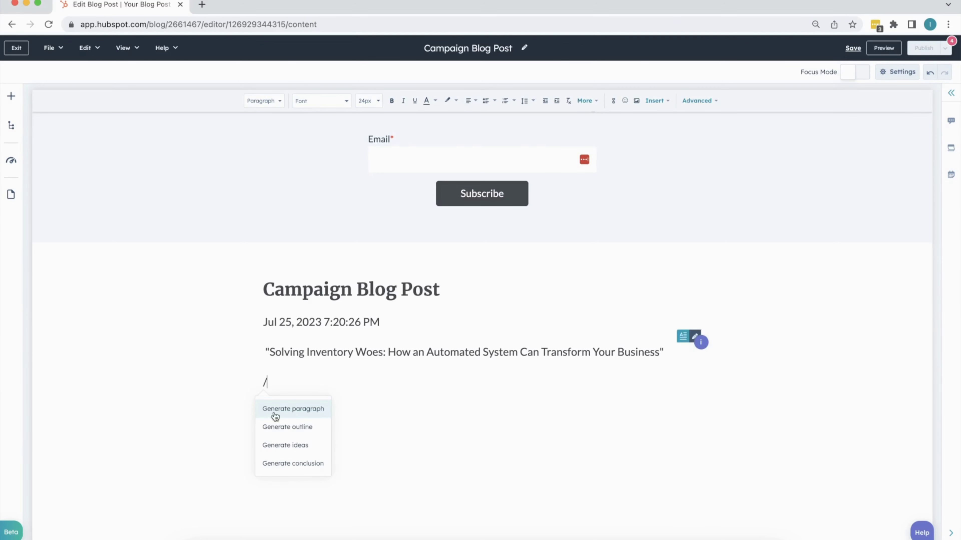
pyautogui.click(304, 410)
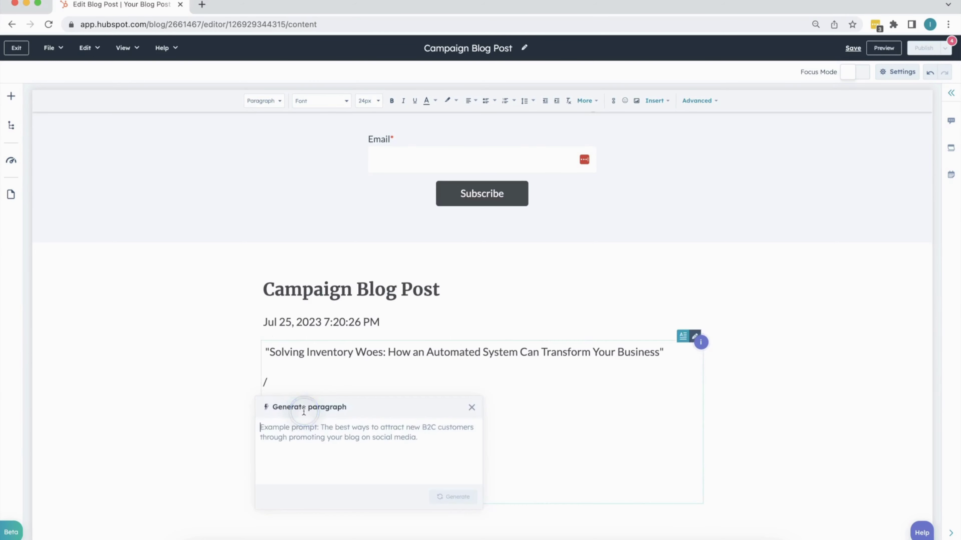
pyautogui.click(267, 429)
pyautogui.write('a bl')
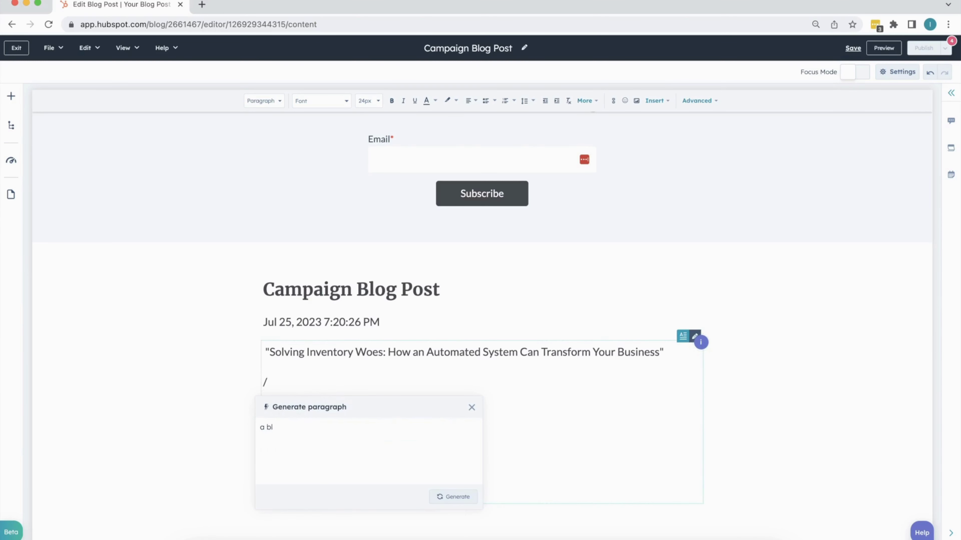
pyautogui.write('og post on why having an automated')
pyautogui.write('inven')
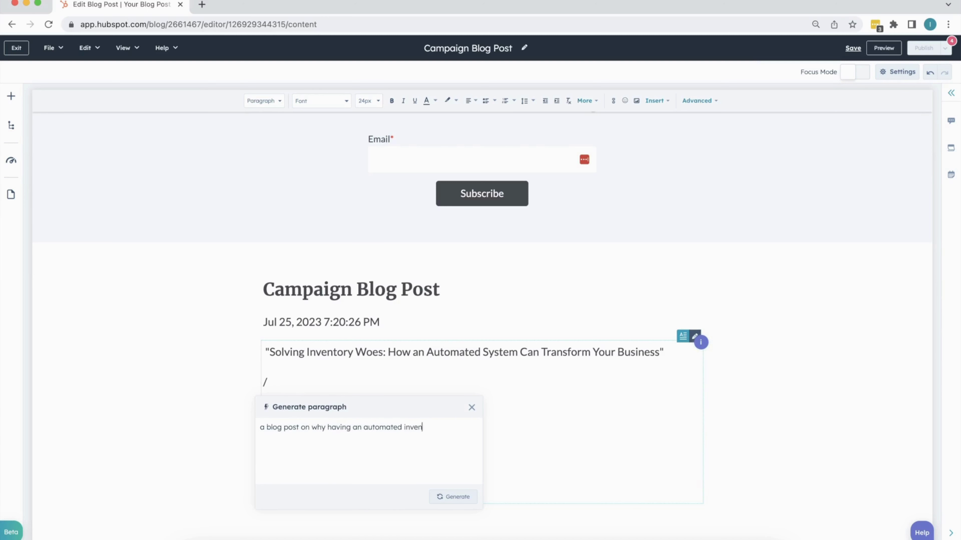
pyautogui.write('tory management system is the way ')
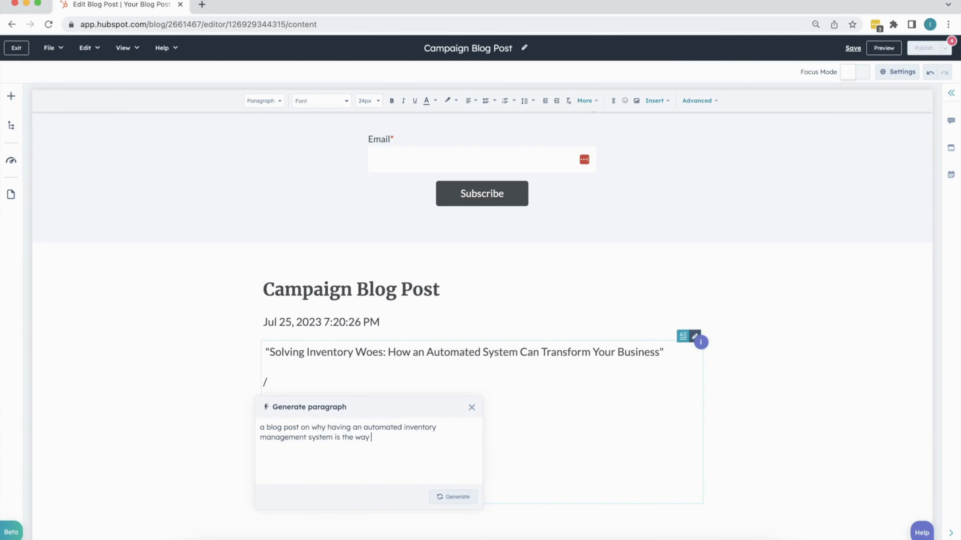
pyautogui.write('to go, highlighting how such a tool woul')
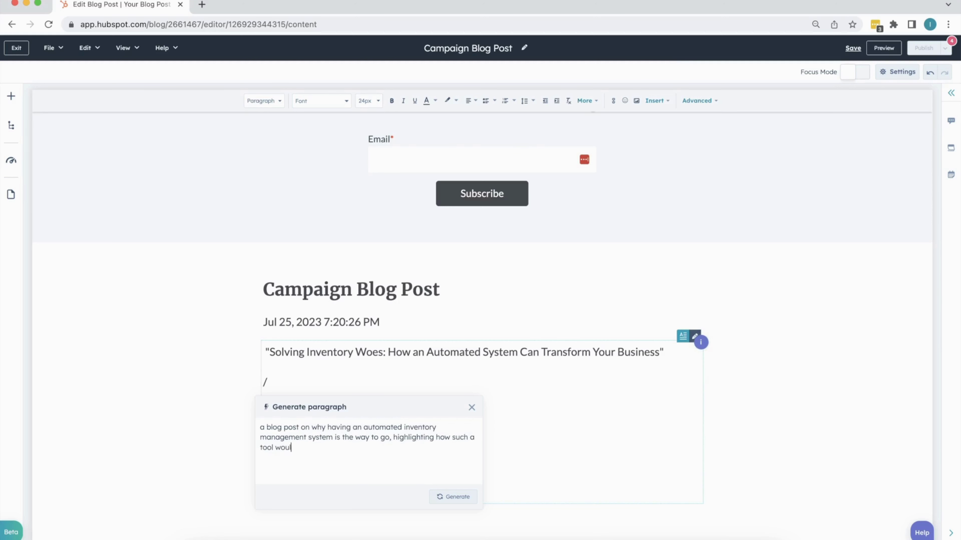
pyautogui.write('d solve problems')
pyautogui.click(458, 498)
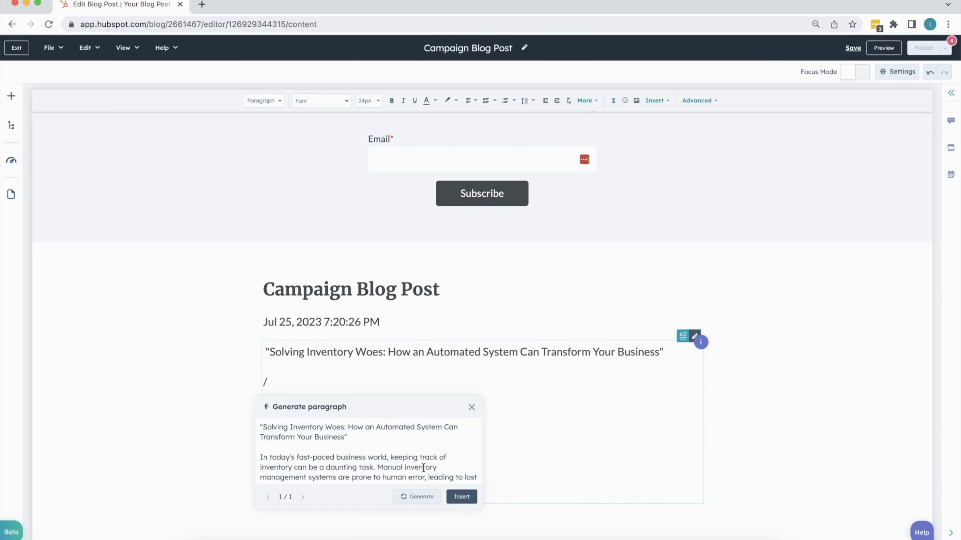
# Read through the generated blog paragraph and generate a second version of it
pyautogui.scroll(-5, 423, 468)
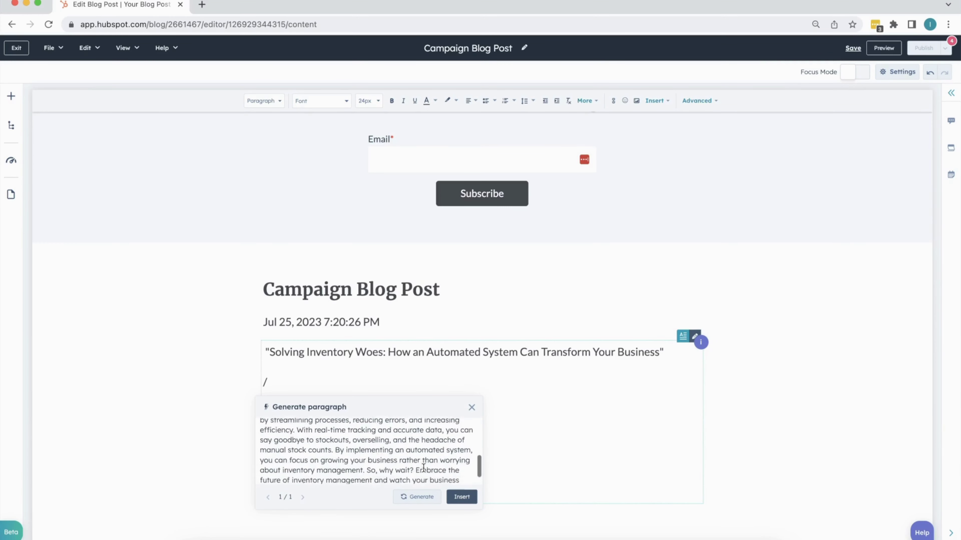
pyautogui.scroll(6, 410, 445)
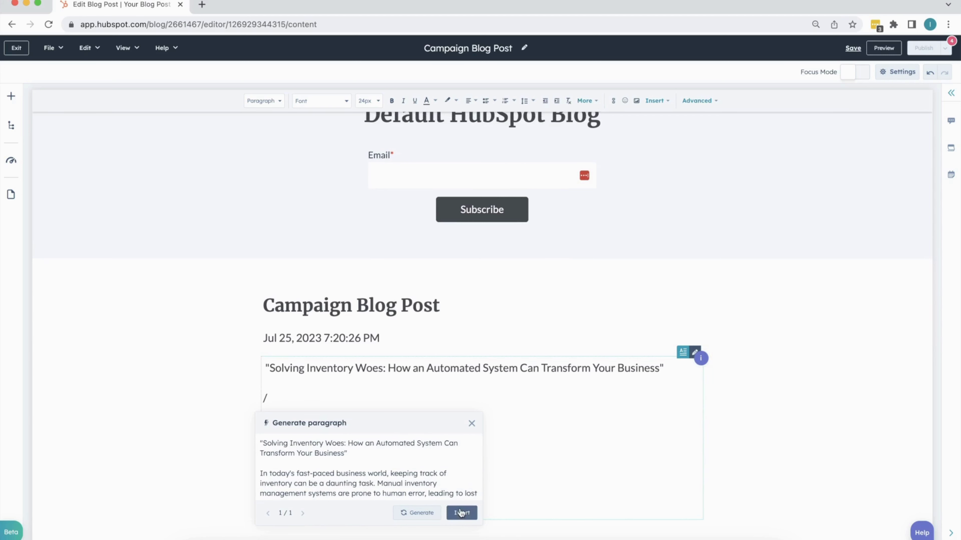
pyautogui.scroll(-3, 418, 463)
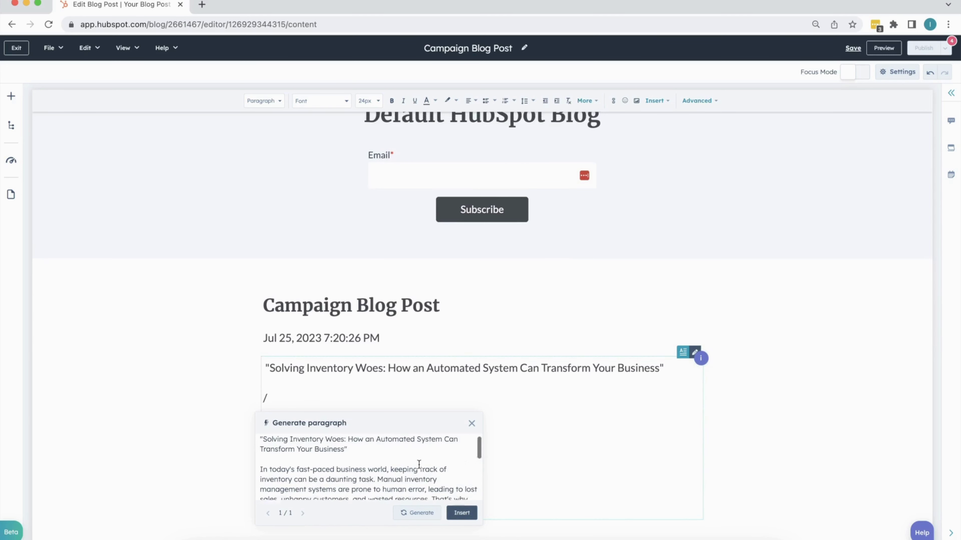
pyautogui.scroll(-2, 421, 471)
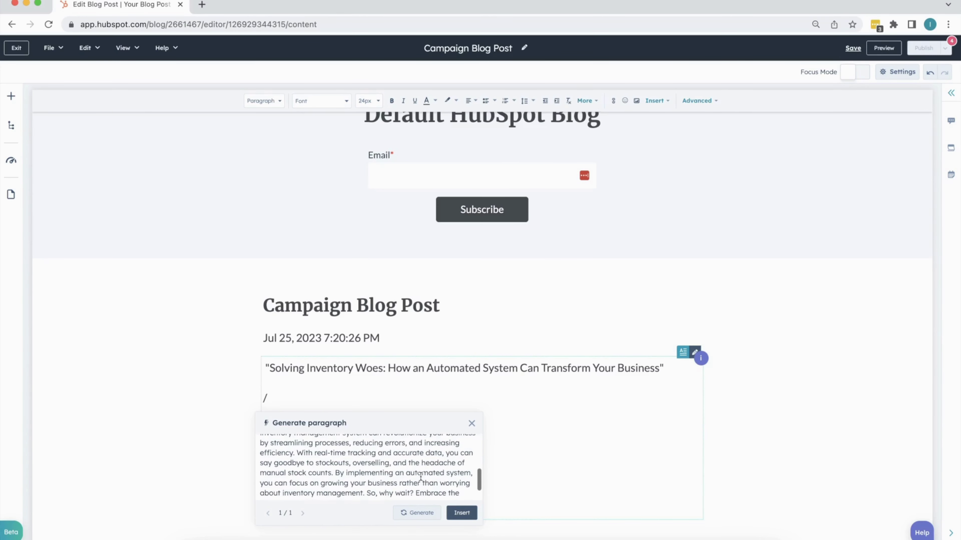
pyautogui.click(412, 513)
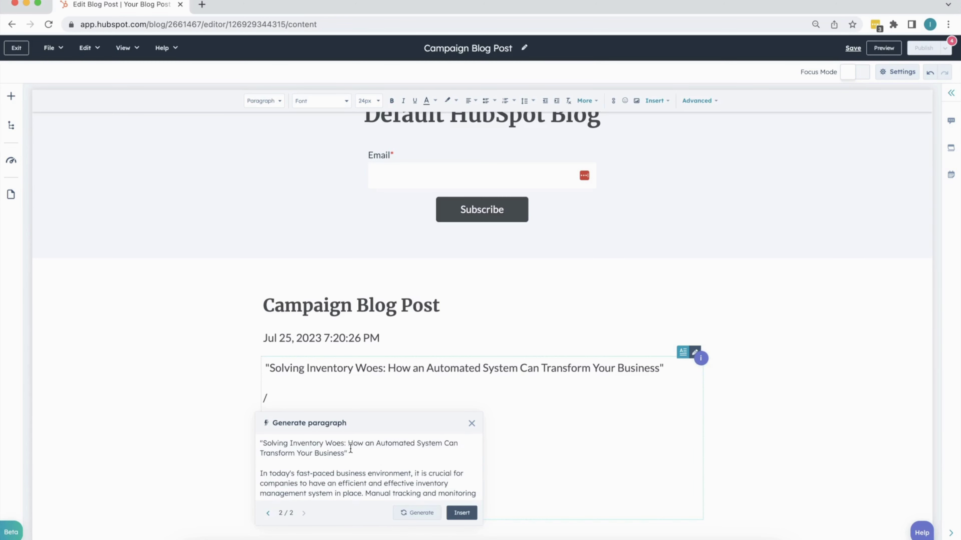
# Compare both generated versions of the blog paragraph and insert the first version below the title line
pyautogui.scroll(-4, 351, 450)
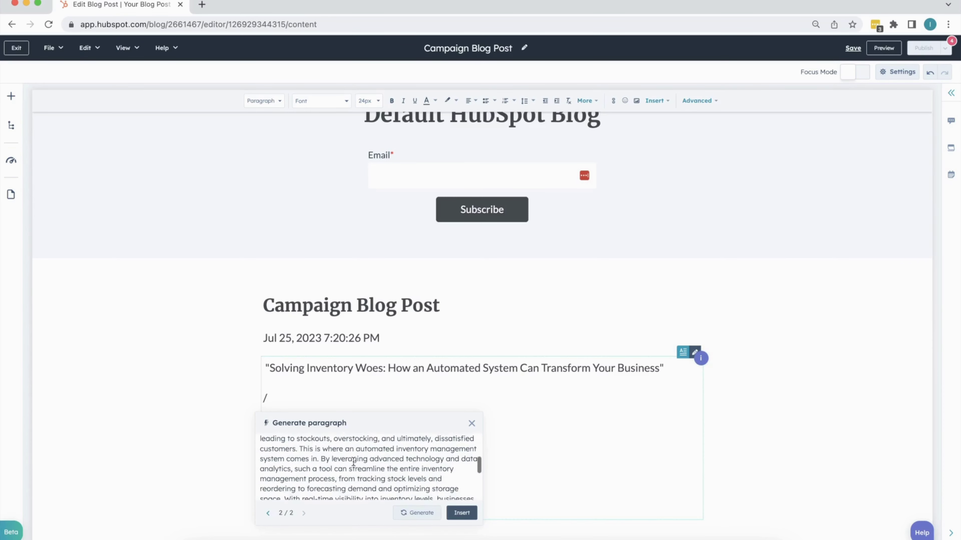
pyautogui.scroll(-3, 353, 462)
pyautogui.click(268, 513)
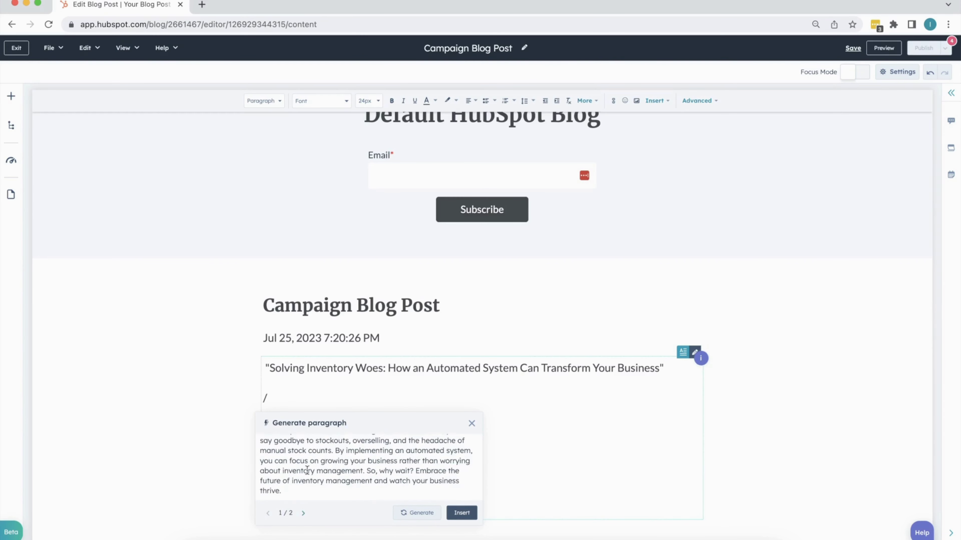
pyautogui.scroll(6, 308, 470)
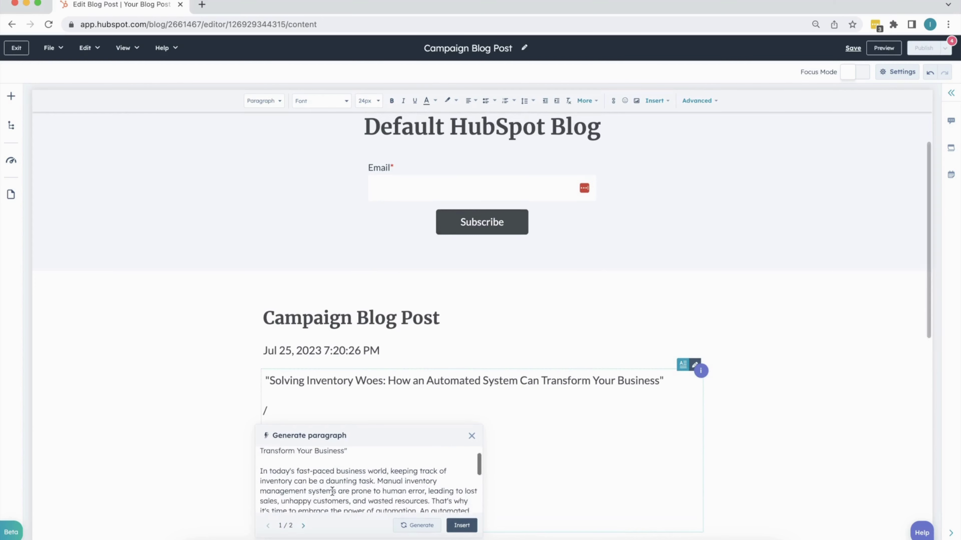
pyautogui.scroll(-8, 332, 492)
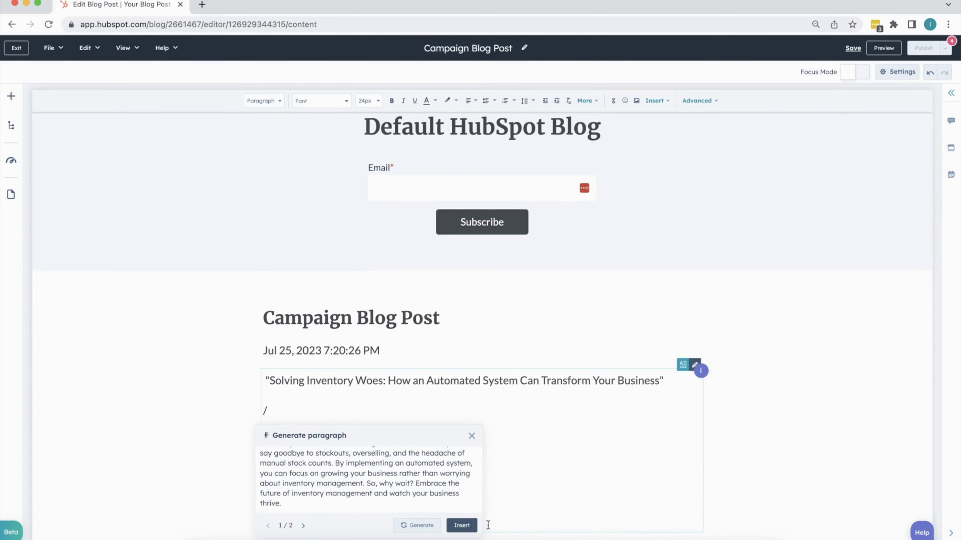
pyautogui.click(461, 525)
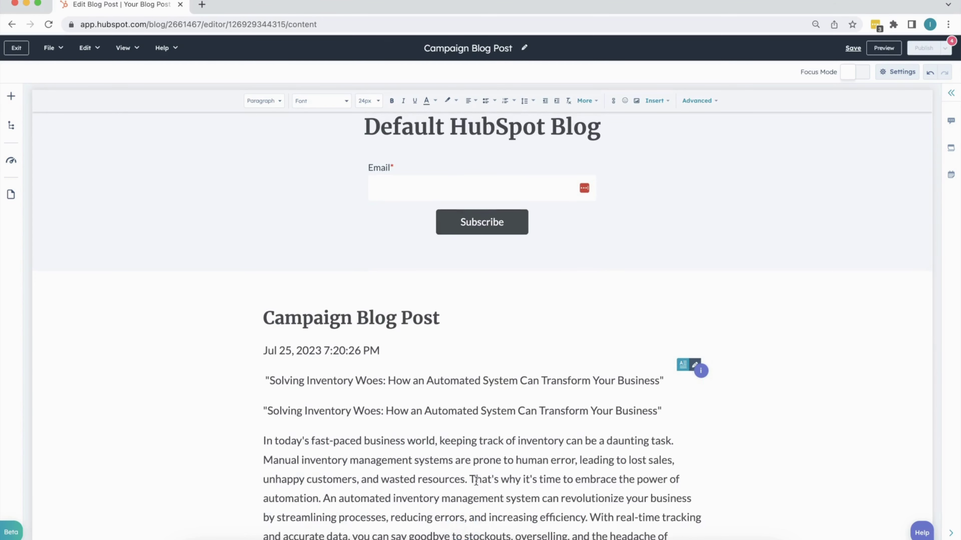
# Split the inserted paragraph into three, with breaks before "That's why it's time" and "By implementing an automated system"
pyautogui.scroll(-5, 476, 481)
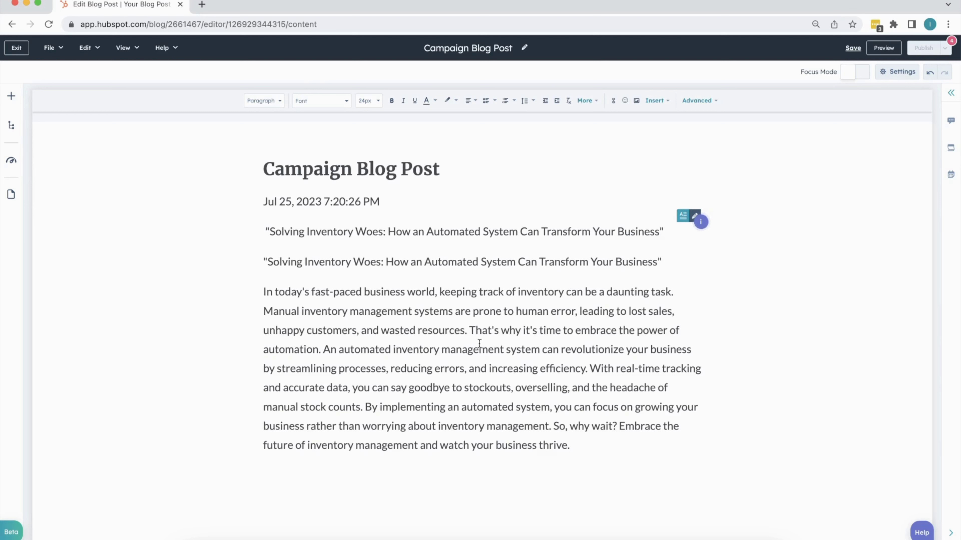
pyautogui.click(470, 331)
pyautogui.press('BackSpace')
pyautogui.press('Return')
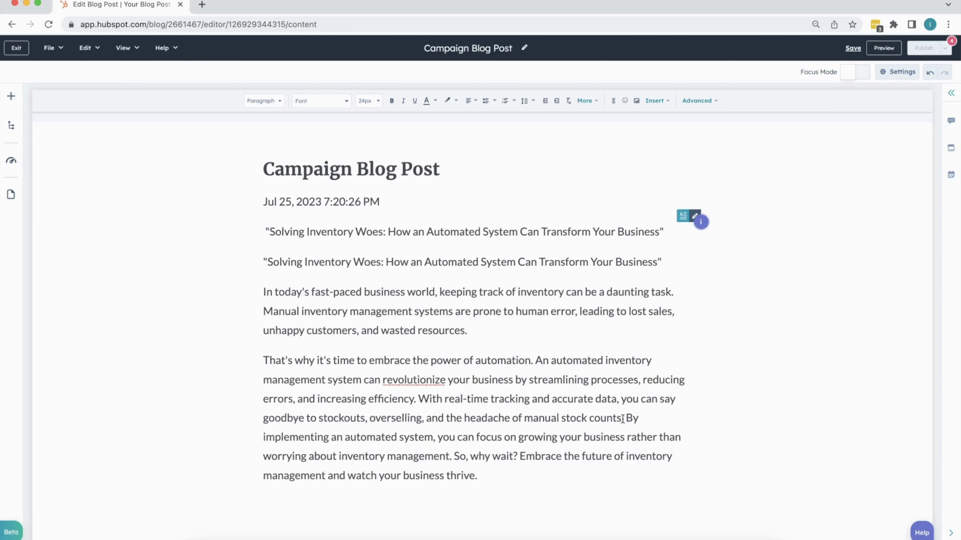
pyautogui.click(625, 418)
pyautogui.press('BackSpace')
pyautogui.press('Return')
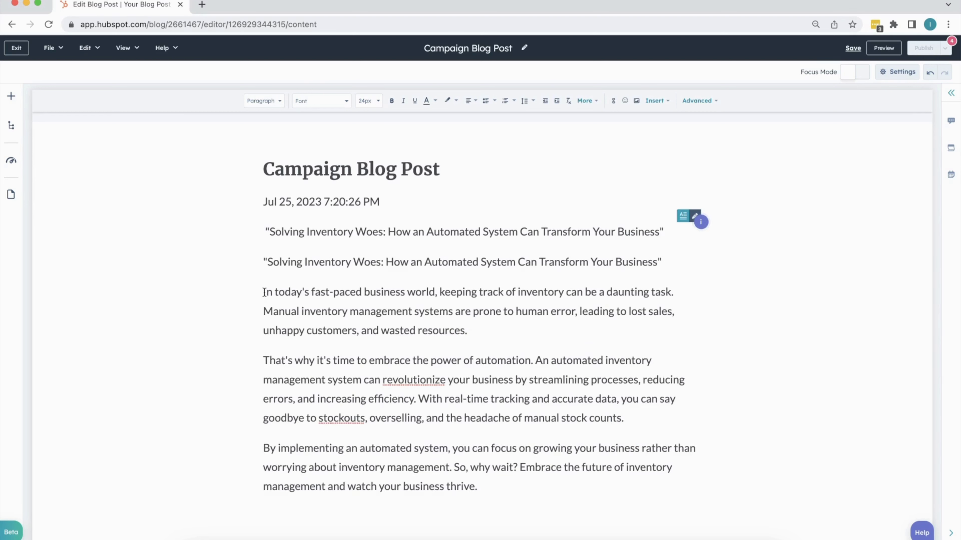
# Try replacing the paragraph starting "In today's fast-paced business world" with an AI-expanded version, look through the result and undo the insertion
pyautogui.moveTo(263, 292); pyautogui.dragTo(475, 331)
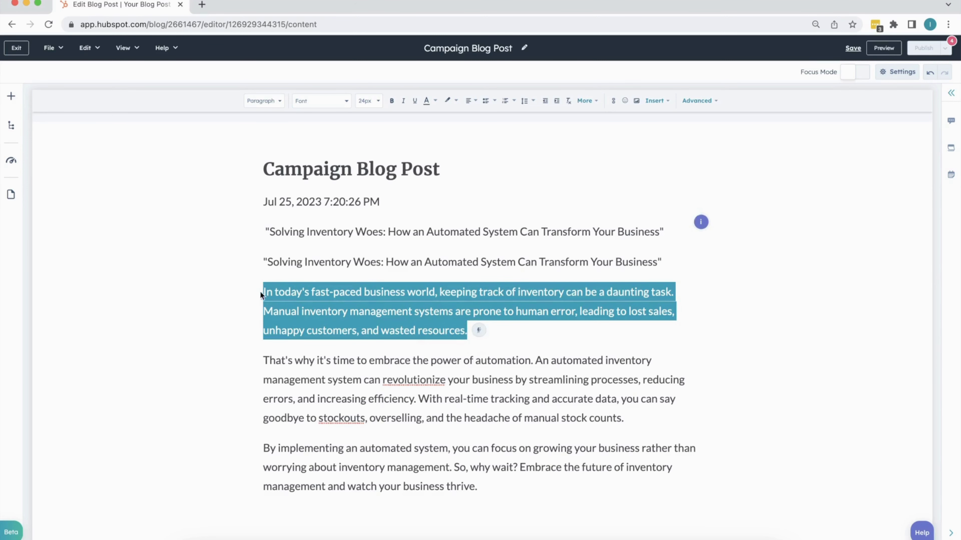
pyautogui.click(479, 331)
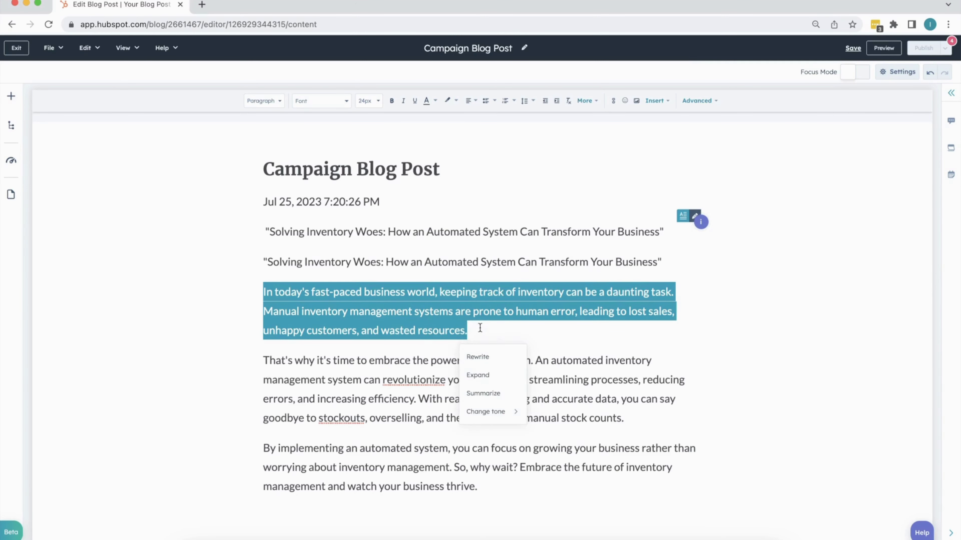
pyautogui.click(503, 384)
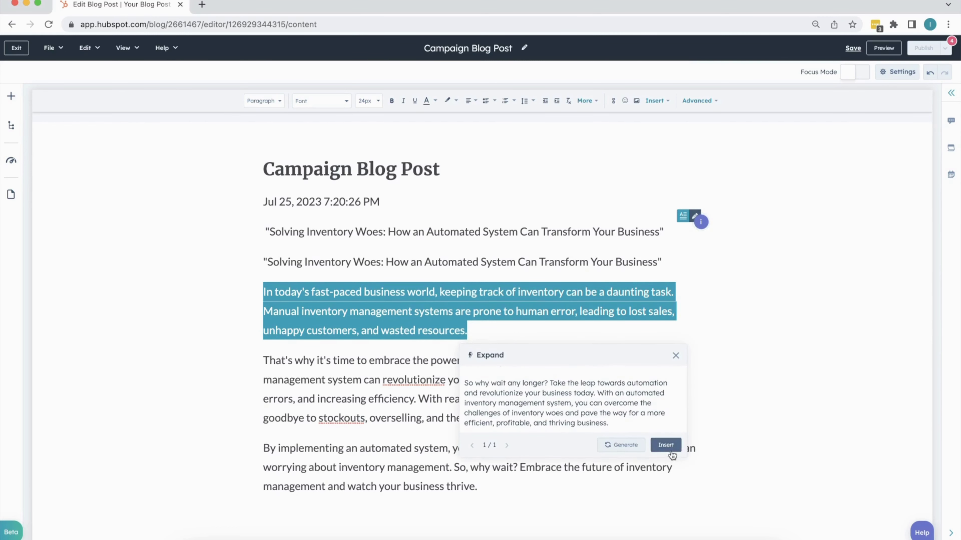
pyautogui.click(666, 445)
pyautogui.scroll(-6, 553, 367)
pyautogui.scroll(1, 553, 367)
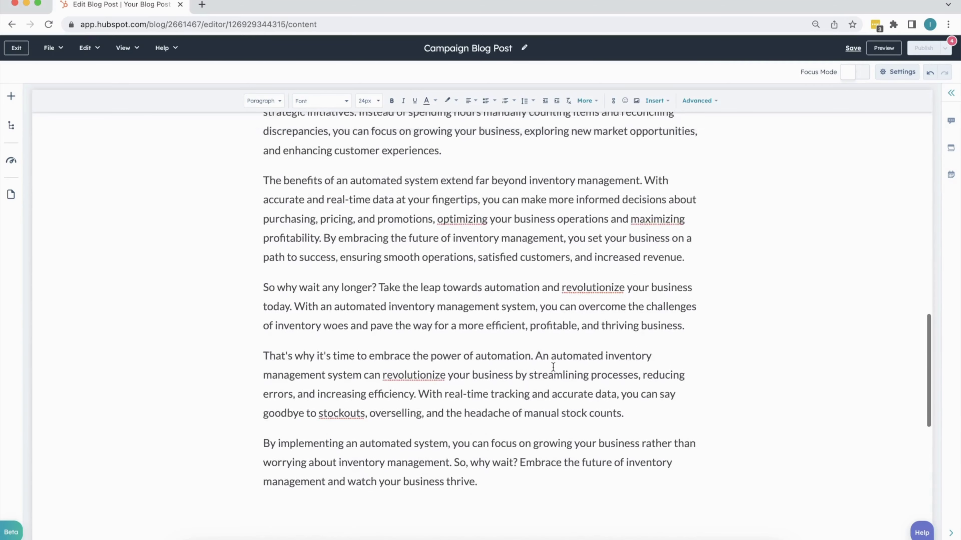
pyautogui.scroll(15, 553, 367)
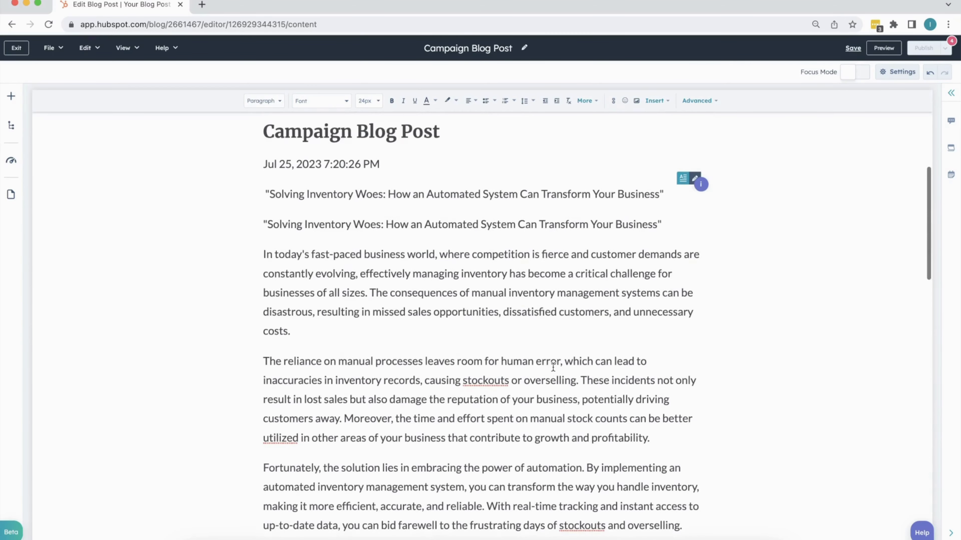
pyautogui.scroll(-5, 553, 367)
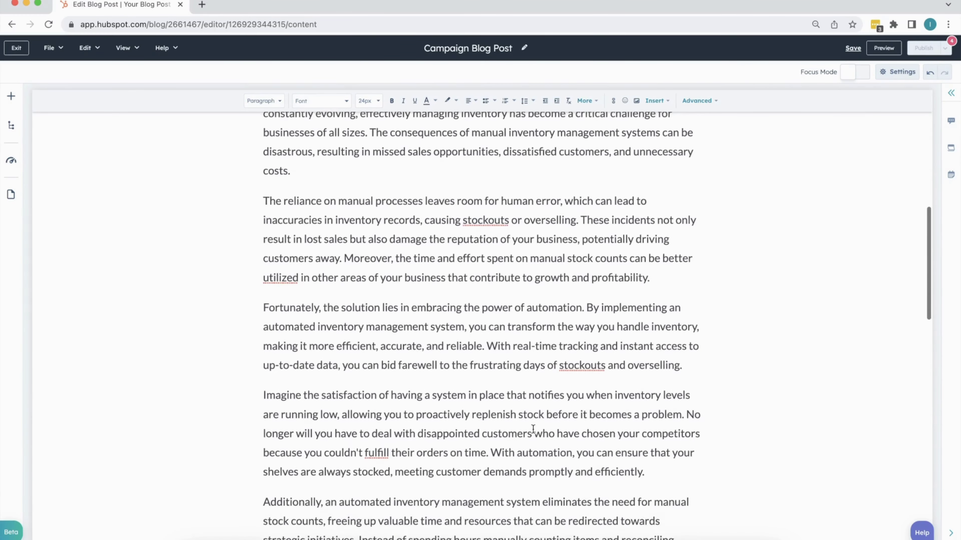
pyautogui.press('super+z')
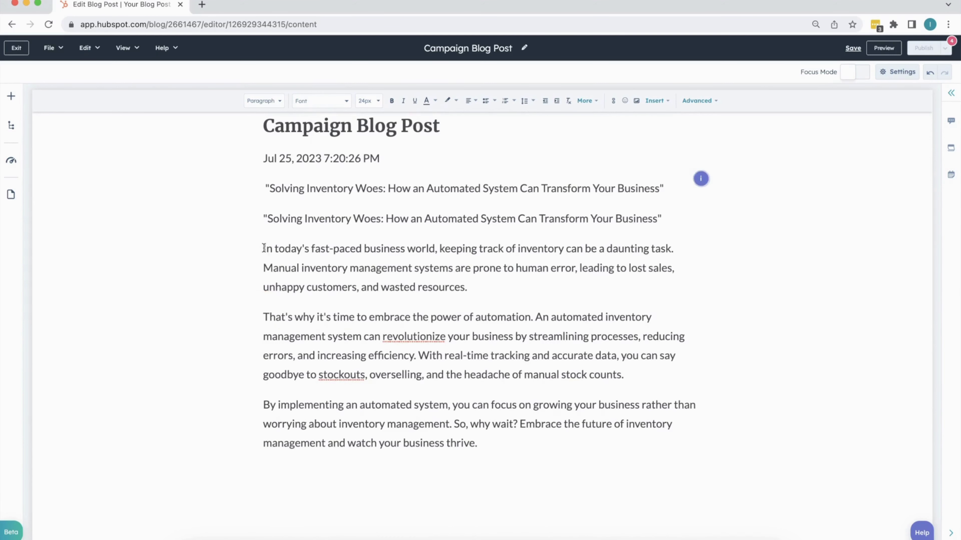
# Generate another expansion of the "In today's fast-paced business world" paragraph, read through it and discard it
pyautogui.moveTo(470, 287); pyautogui.dragTo(253, 251)
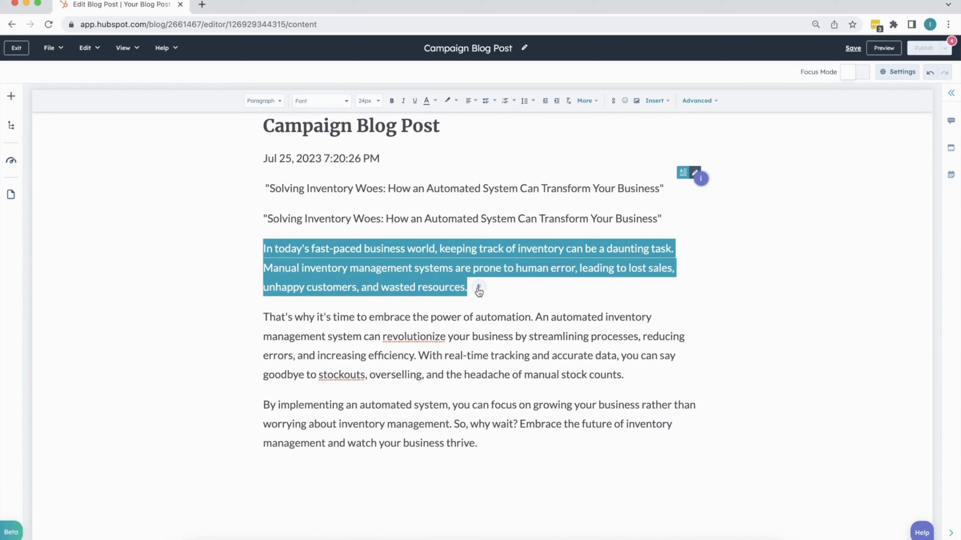
pyautogui.click(477, 288)
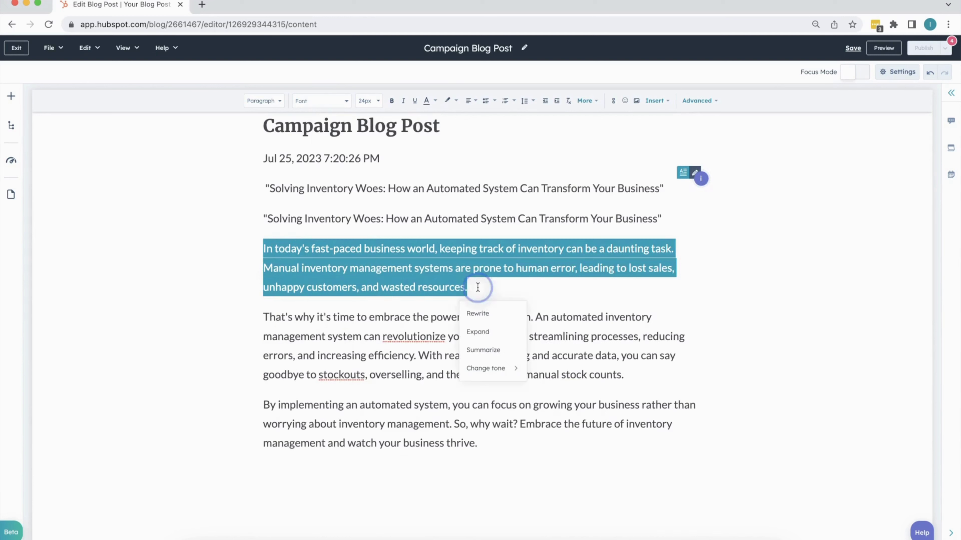
pyautogui.click(498, 336)
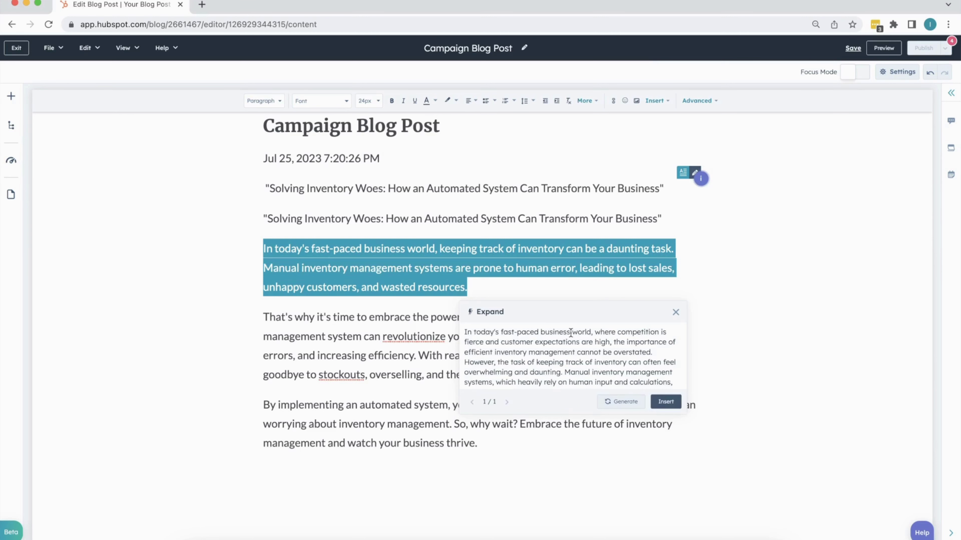
pyautogui.scroll(-5, 571, 332)
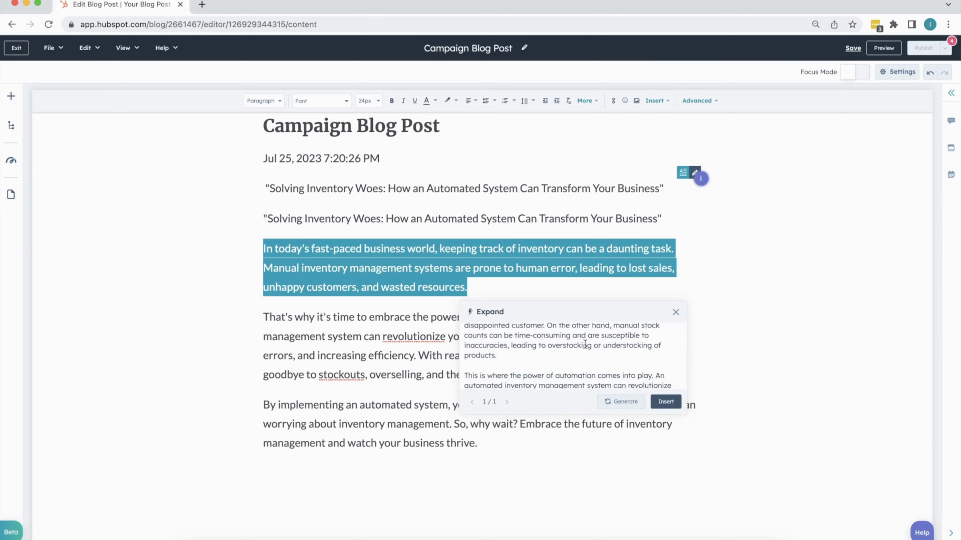
pyautogui.scroll(-5, 585, 344)
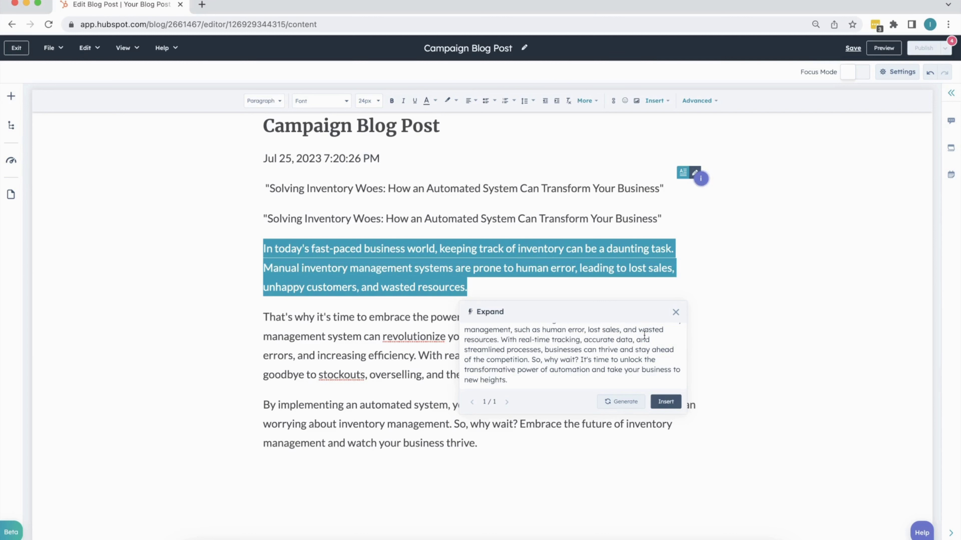
pyautogui.click(676, 312)
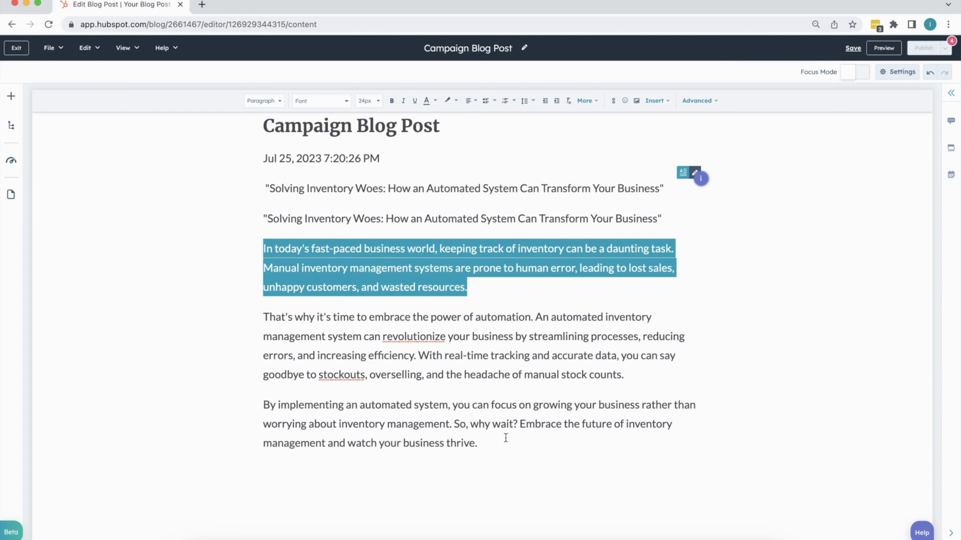
# Delete the three body paragraphs and generate an expansion of the second "Solving Inventory Woes" title line
pyautogui.moveTo(477, 443); pyautogui.dragTo(658, 219)
pyautogui.press('BackSpace')
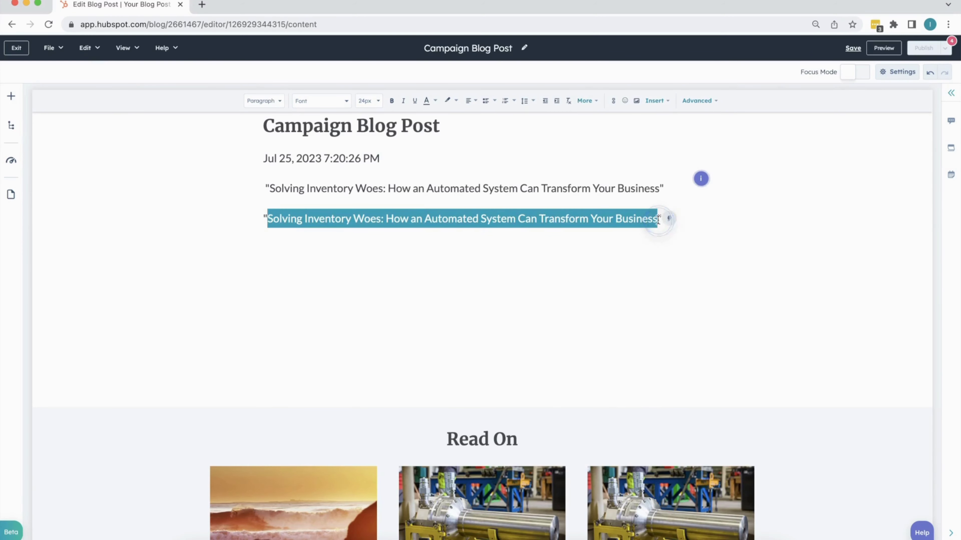
pyautogui.click(669, 221)
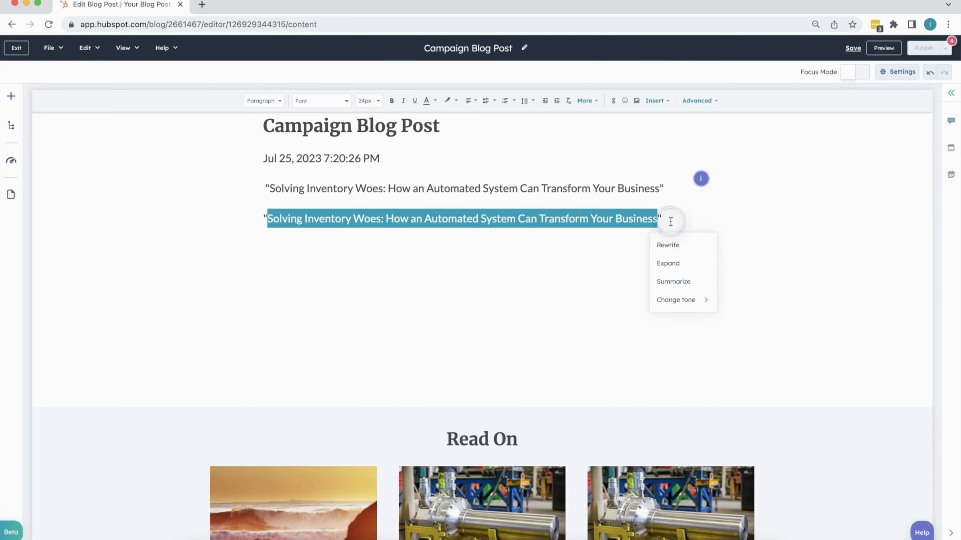
pyautogui.click(679, 265)
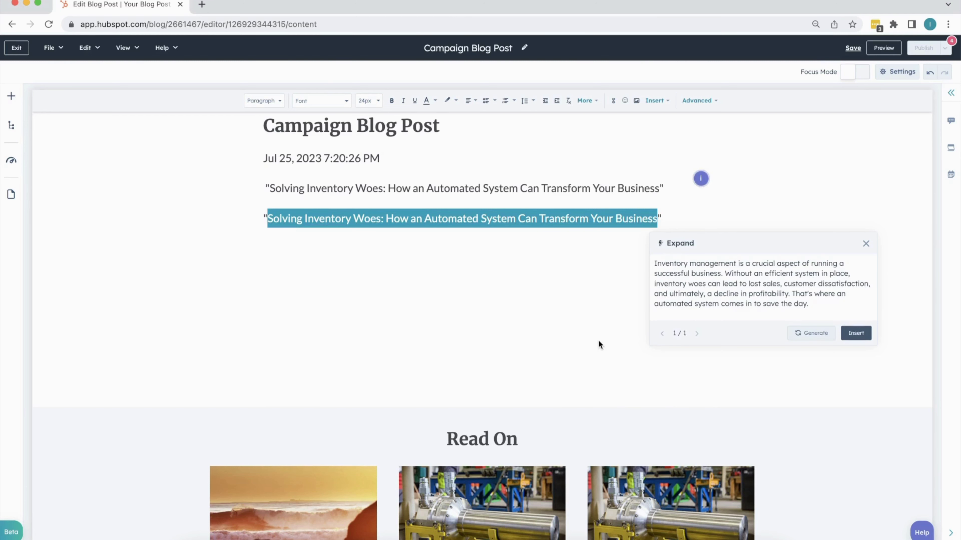
# Skim the expanded text, generate a second version and insert that one in place of the duplicate title text
pyautogui.scroll(-3, 857, 291)
pyautogui.scroll(3, 857, 291)
pyautogui.scroll(-3, 813, 294)
pyautogui.scroll(-5, 813, 294)
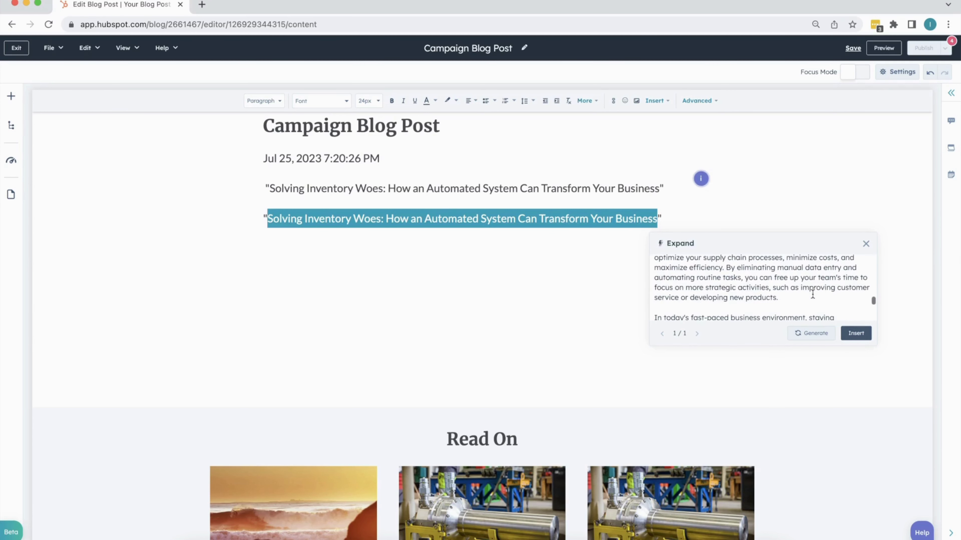
pyautogui.click(803, 335)
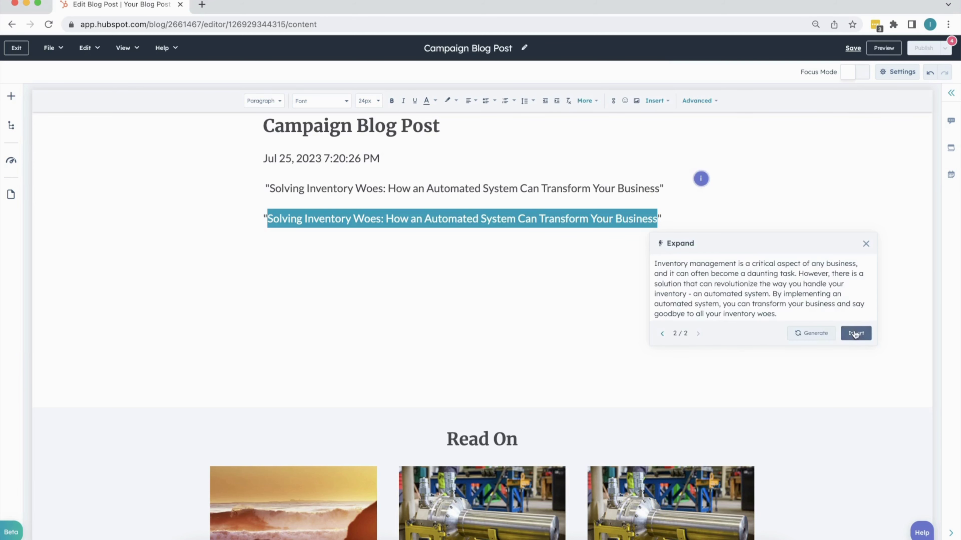
pyautogui.click(854, 333)
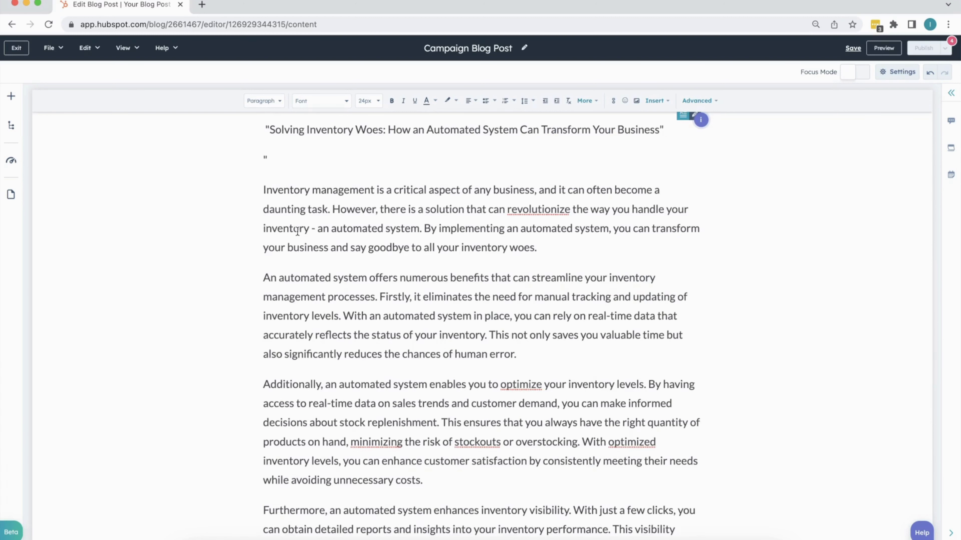
# Review the inserted article's structure by highlighting its introduction, its body paragraphs and its conclusion
pyautogui.moveTo(264, 189); pyautogui.dragTo(557, 249)
pyautogui.scroll(-1, 556, 246)
pyautogui.click(265, 233)
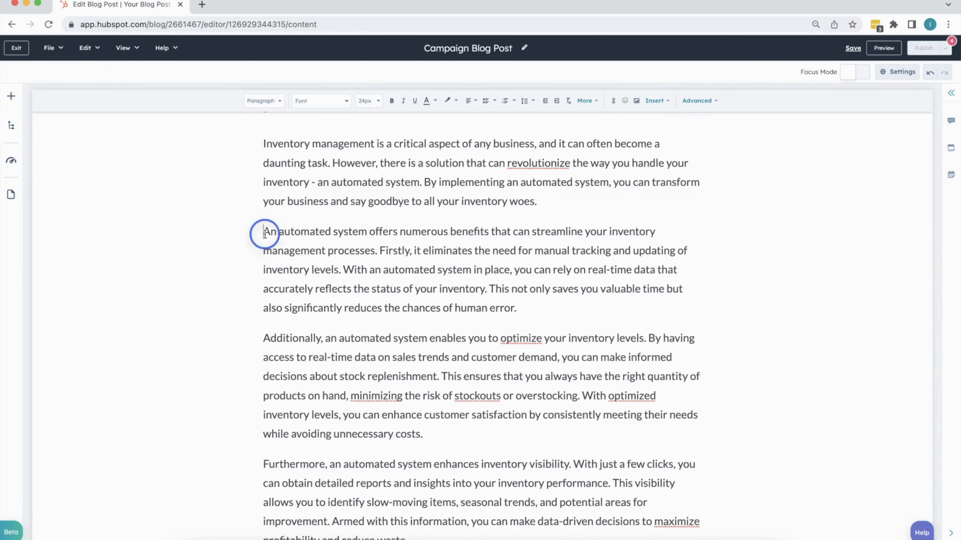
pyautogui.moveTo(265, 233); pyautogui.dragTo(680, 427)
pyautogui.scroll(-1, 346, 515)
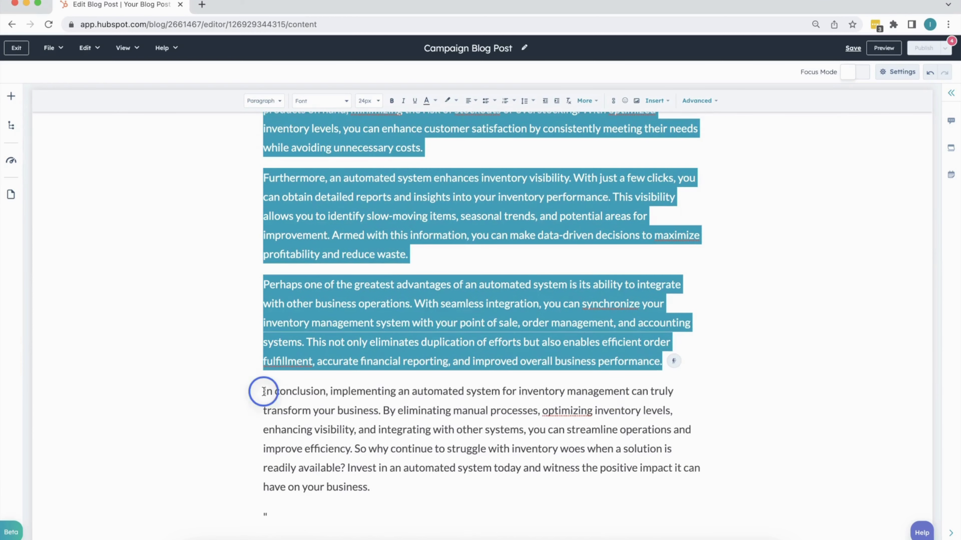
pyautogui.click(370, 489)
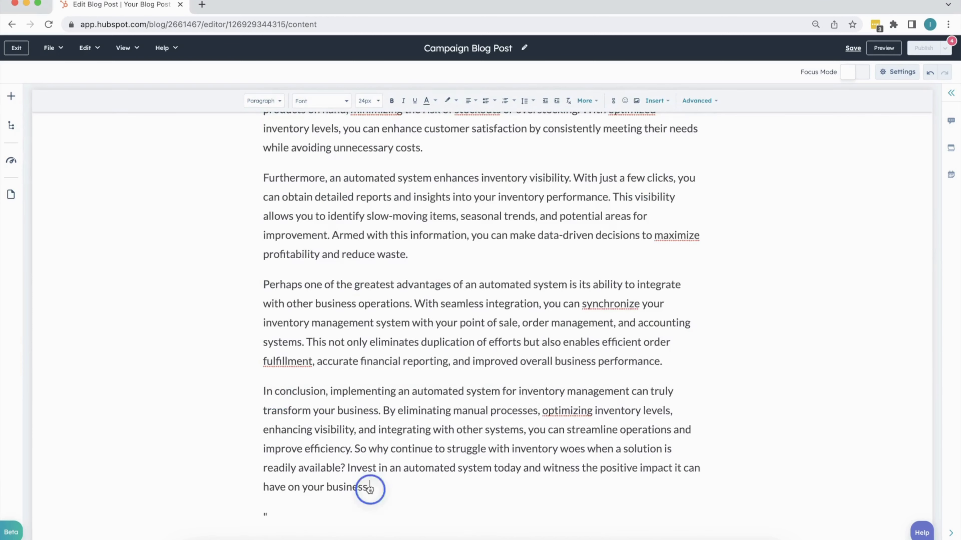
pyautogui.moveTo(369, 488); pyautogui.dragTo(261, 392)
pyautogui.scroll(4, 340, 412)
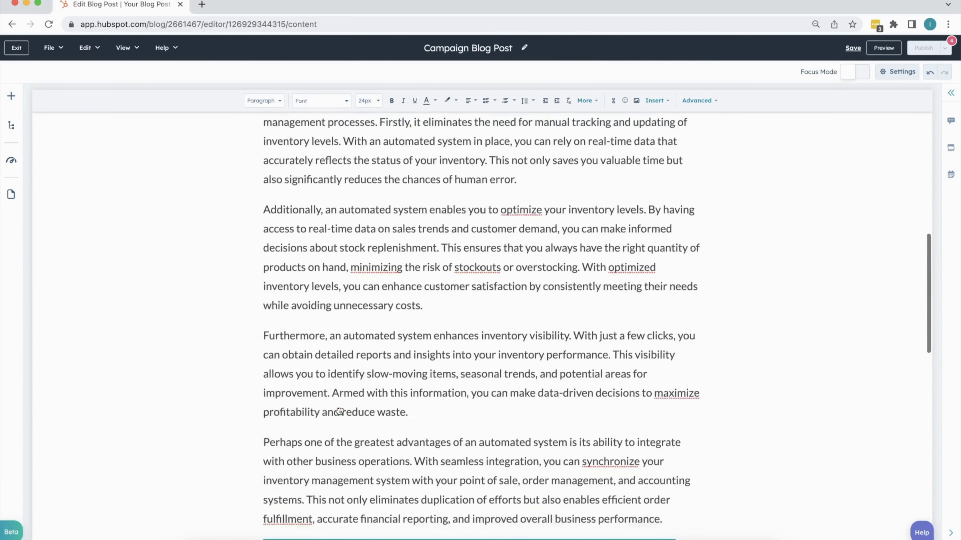
pyautogui.scroll(5, 339, 412)
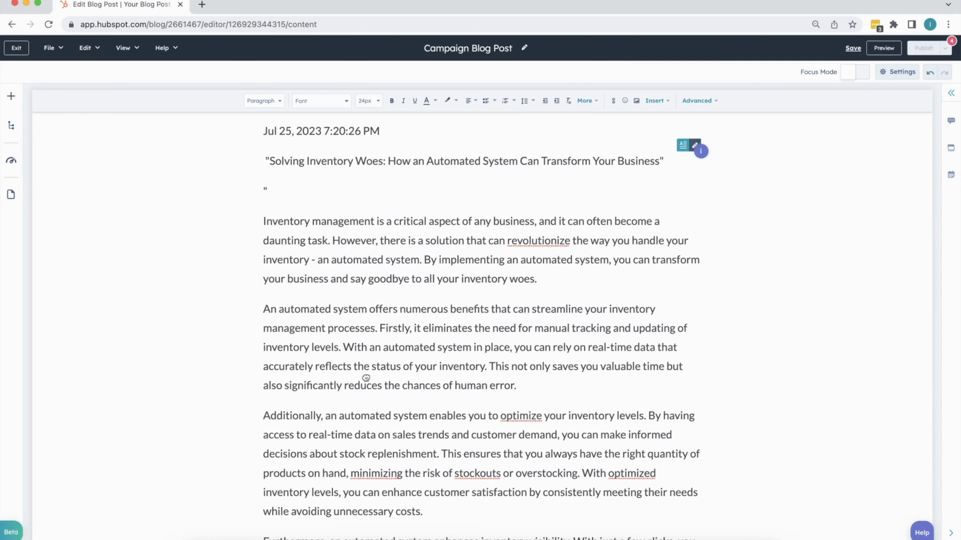
pyautogui.scroll(-1, 366, 378)
pyautogui.scroll(1, 371, 235)
pyautogui.scroll(-2, 372, 235)
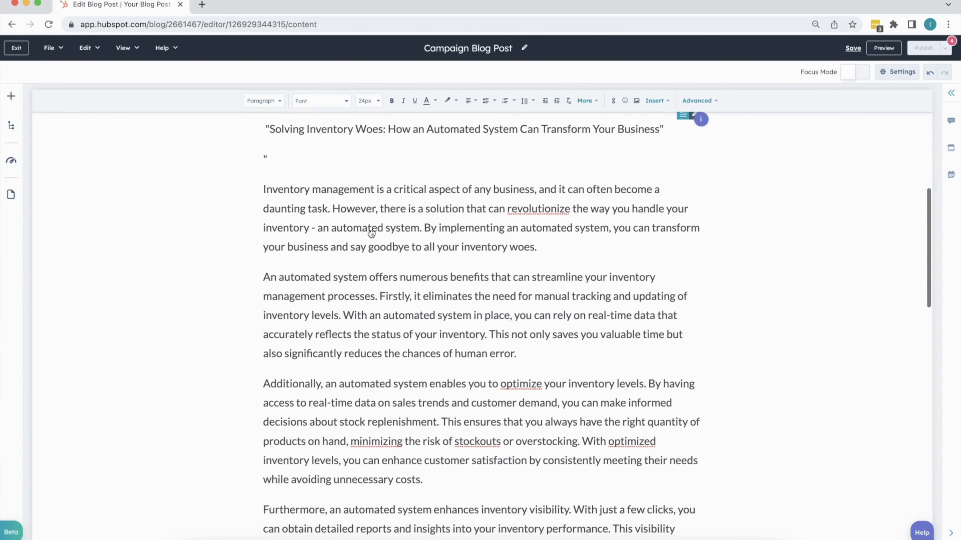
pyautogui.click(289, 180)
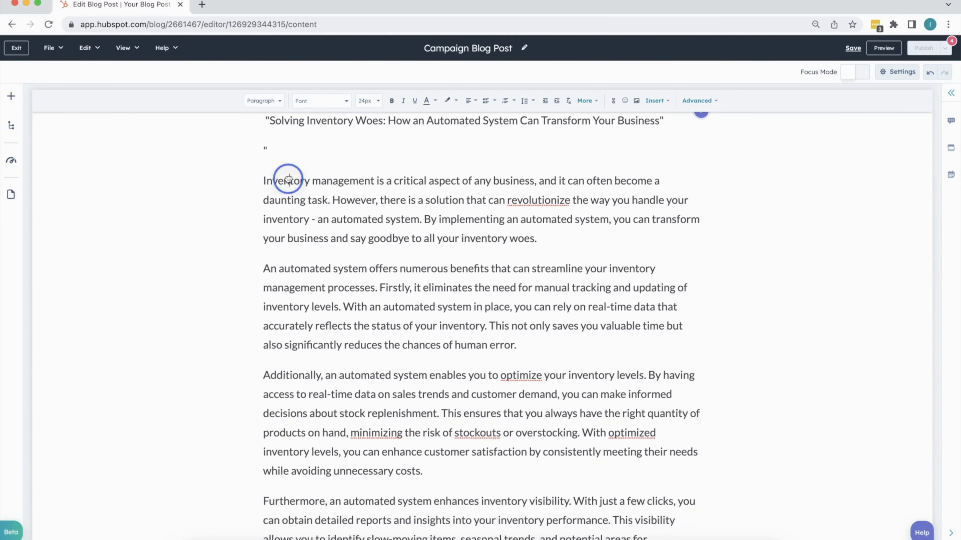
pyautogui.click(263, 181)
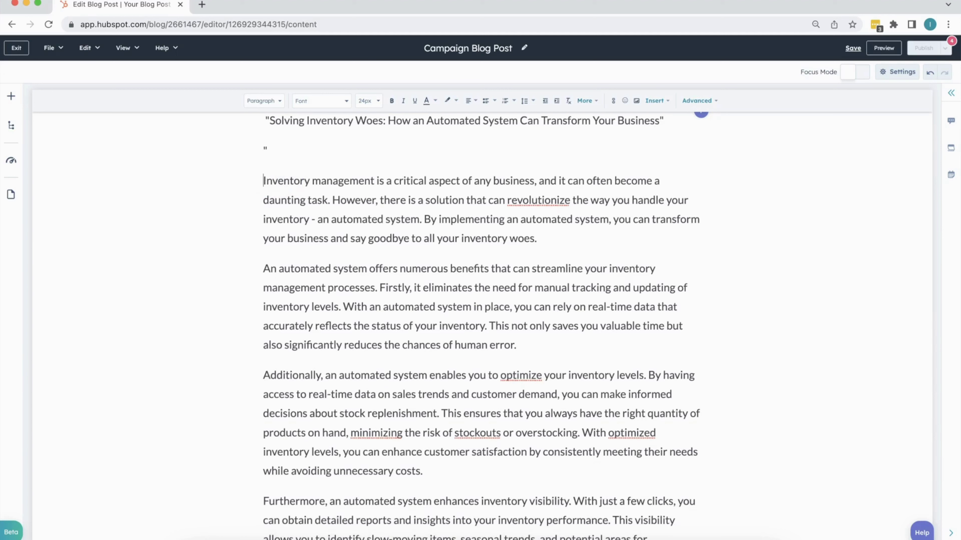
pyautogui.moveTo(266, 182); pyautogui.dragTo(276, 202)
pyautogui.click(262, 180)
pyautogui.click(264, 182)
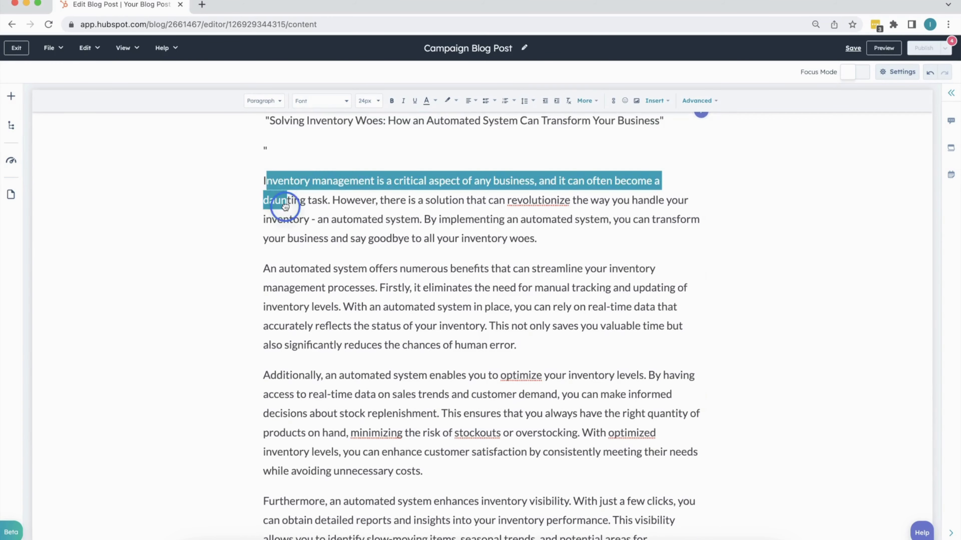
pyautogui.click(281, 208)
# Change the tone of the whole article, from its introduction through the conclusion, to Heartfelt and insert the generated version
pyautogui.scroll(-10, 281, 209)
pyautogui.moveTo(382, 421); pyautogui.dragTo(261, 388)
pyautogui.scroll(12, 332, 370)
pyautogui.scroll(-15, 322, 406)
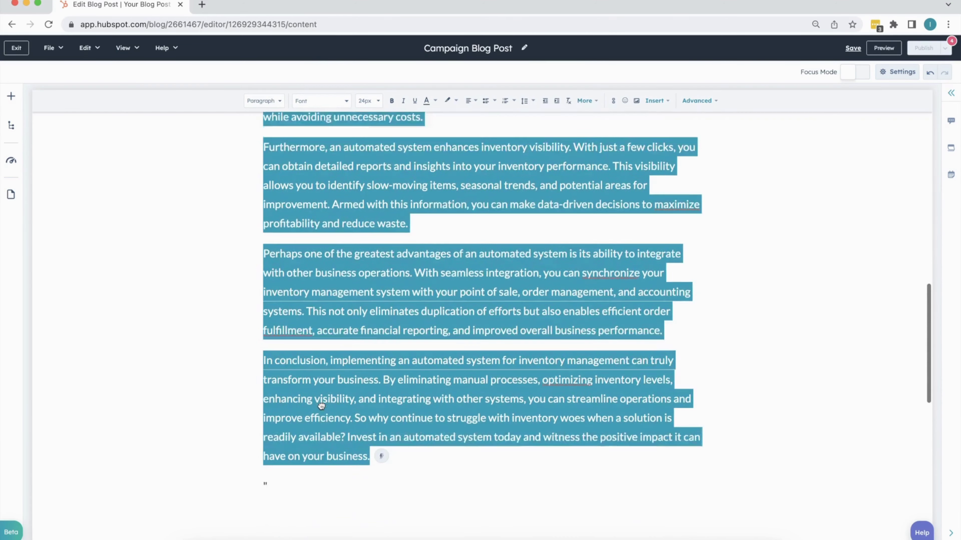
pyautogui.click(383, 402)
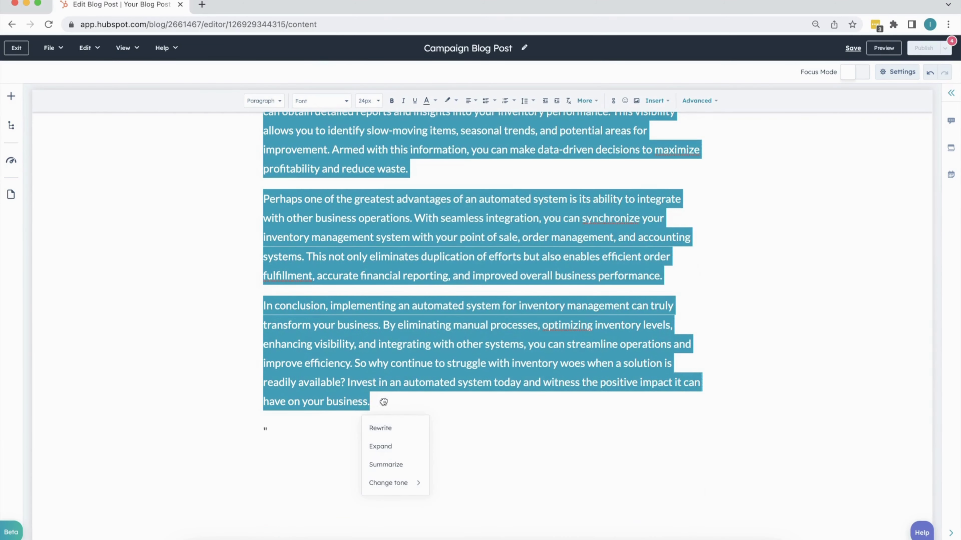
pyautogui.moveTo(401, 483)
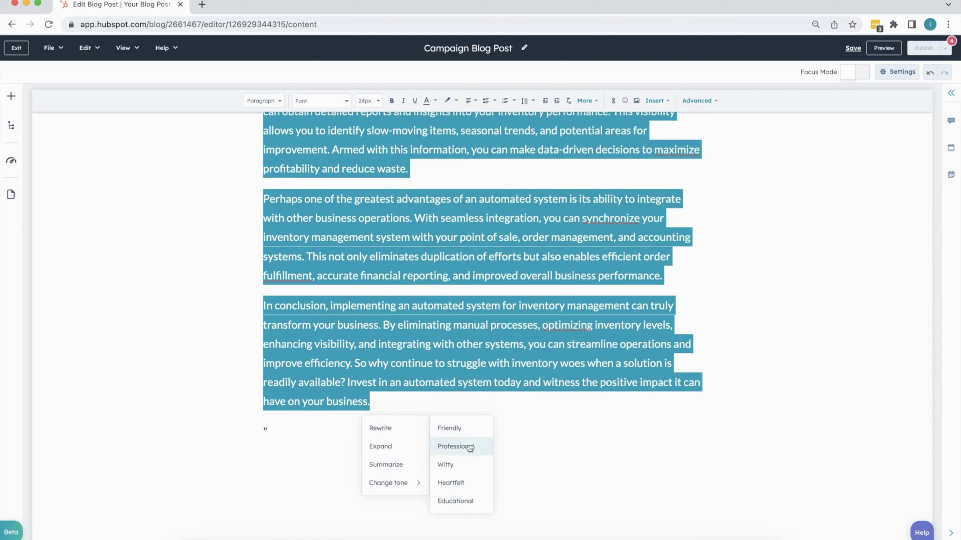
pyautogui.click(466, 487)
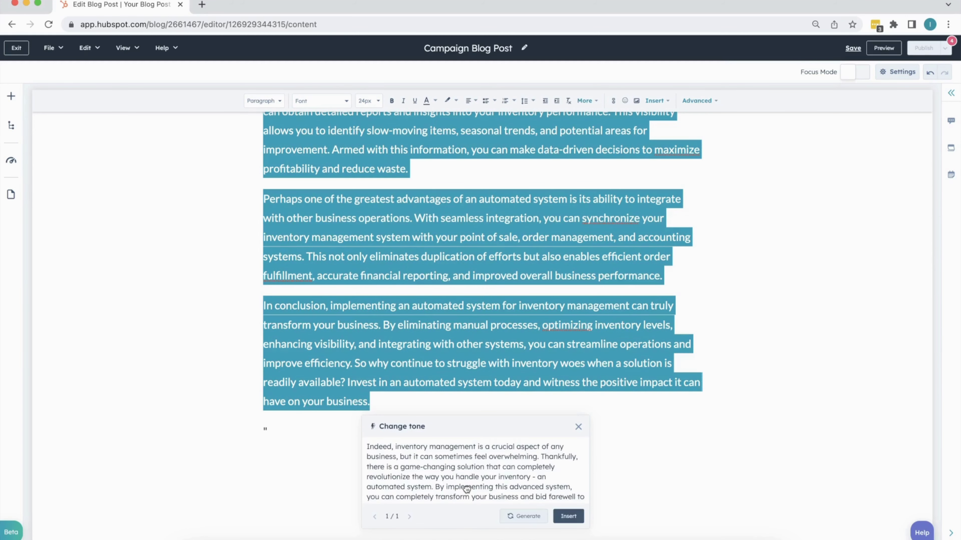
pyautogui.click(569, 515)
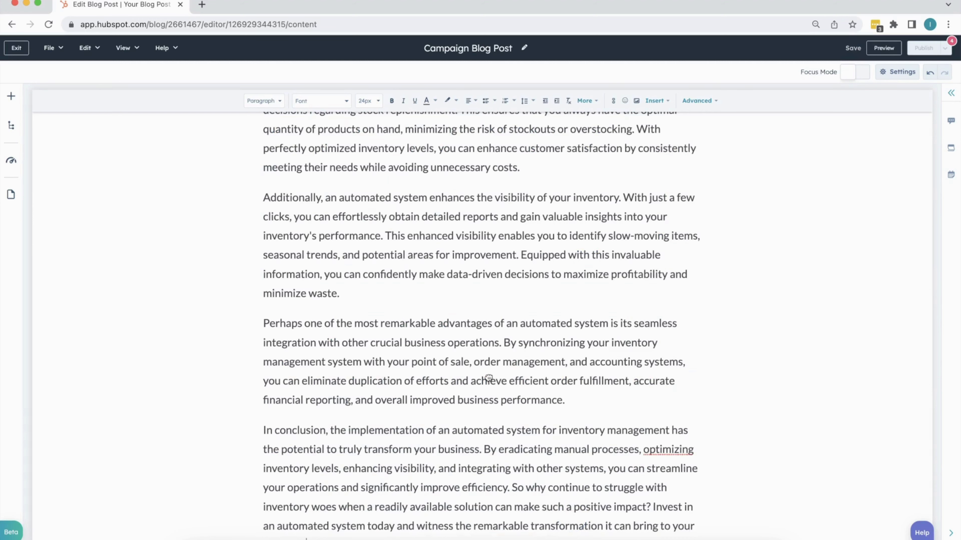
# Generate a rewrite of the introduction paragraph beginning "Indeed, inventory management" and insert it in place of the original
pyautogui.scroll(10, 422, 331)
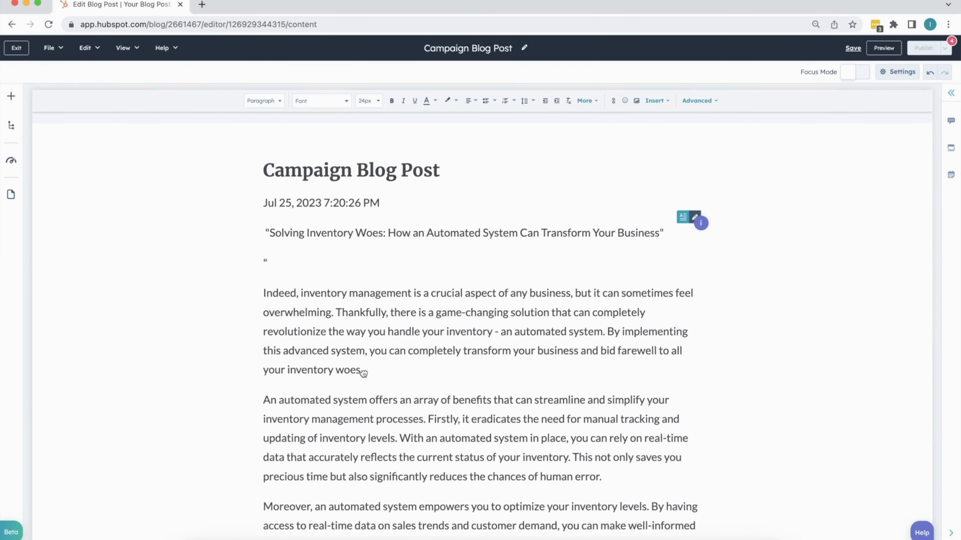
pyautogui.moveTo(363, 369); pyautogui.dragTo(261, 293)
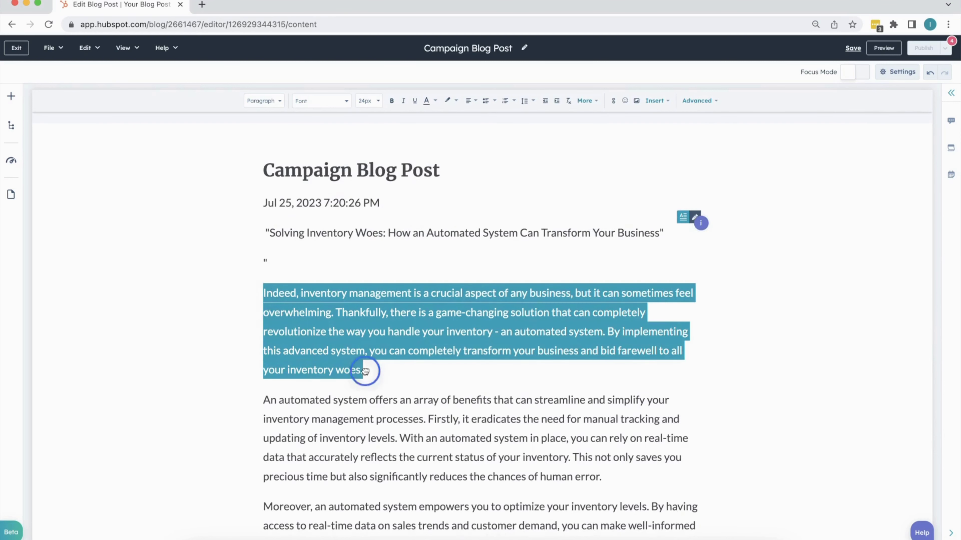
pyautogui.click(365, 369)
pyautogui.moveTo(262, 293); pyautogui.dragTo(363, 370)
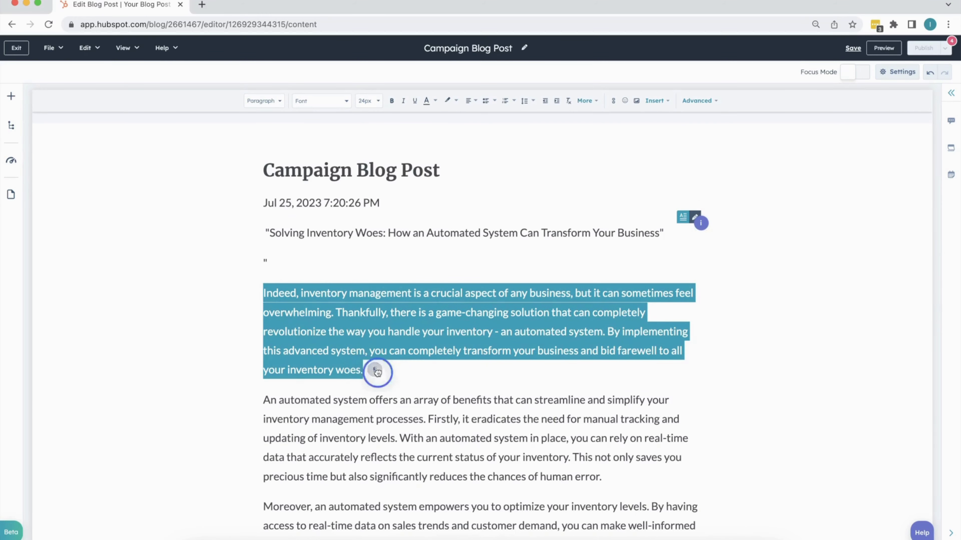
pyautogui.click(375, 370)
pyautogui.click(383, 396)
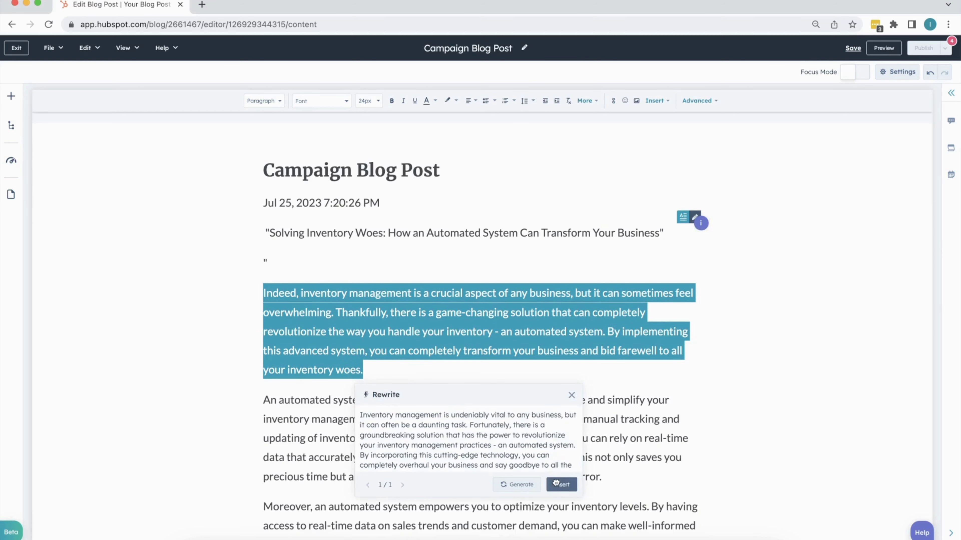
pyautogui.click(561, 484)
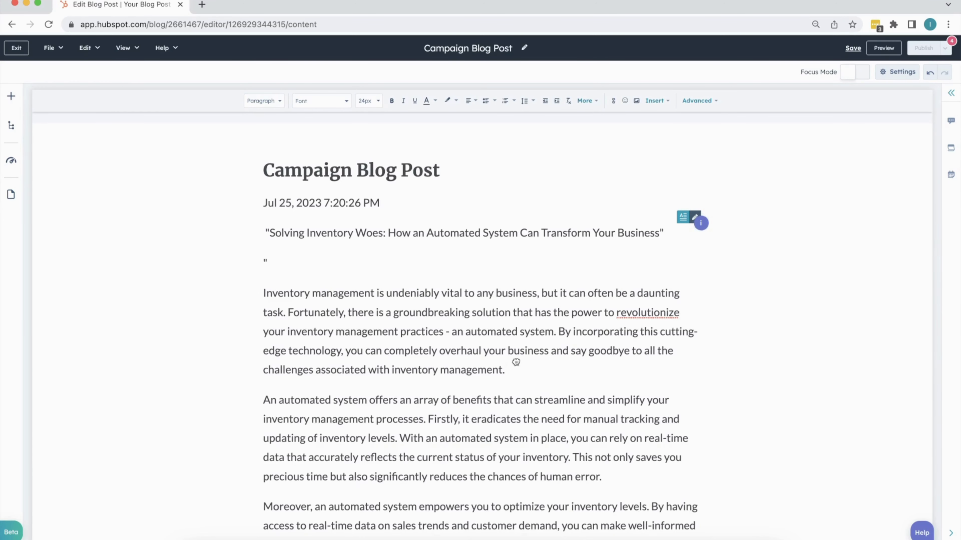
# Change the tone of the rewritten introduction paragraph to Witty and insert the result
pyautogui.scroll(-1, 516, 363)
pyautogui.scroll(1, 515, 363)
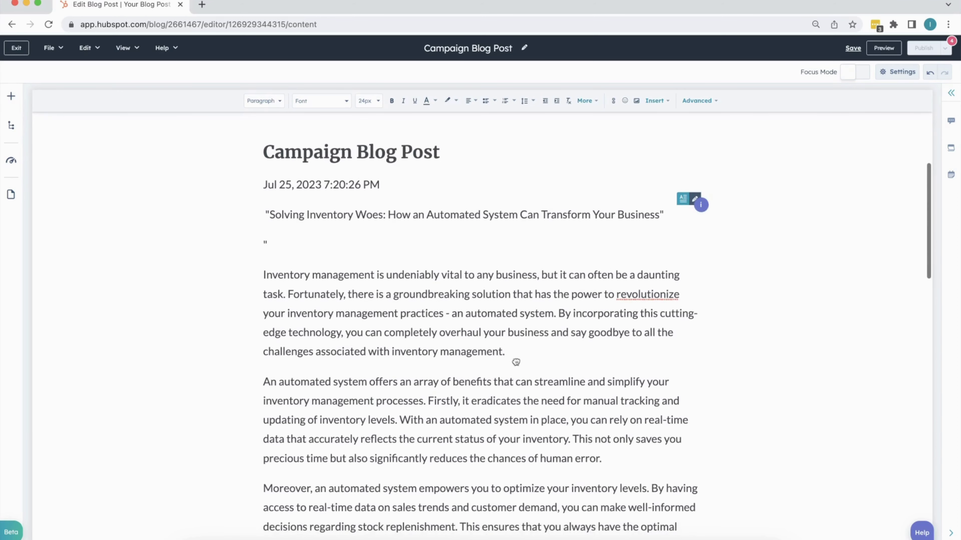
pyautogui.scroll(-1, 516, 362)
pyautogui.moveTo(505, 347); pyautogui.dragTo(261, 270)
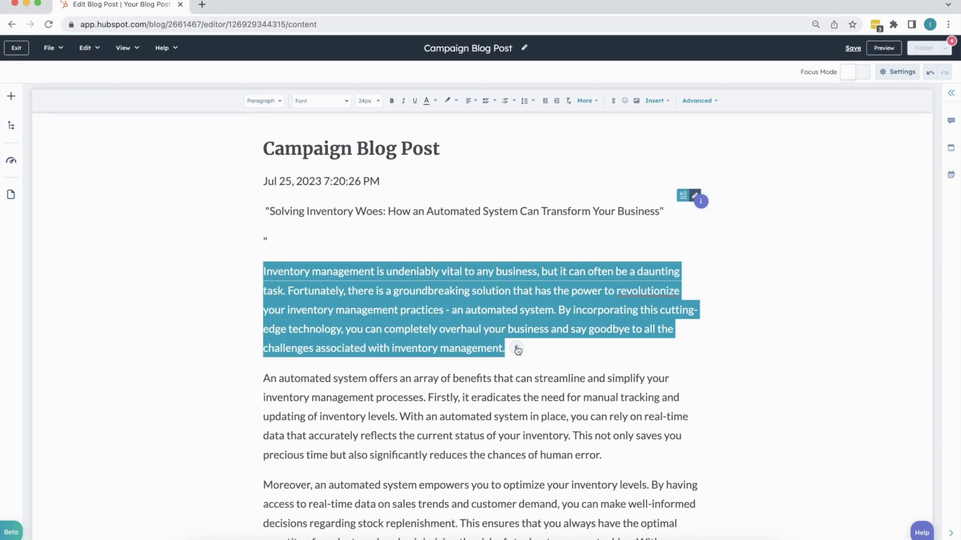
pyautogui.click(516, 352)
pyautogui.moveTo(539, 424)
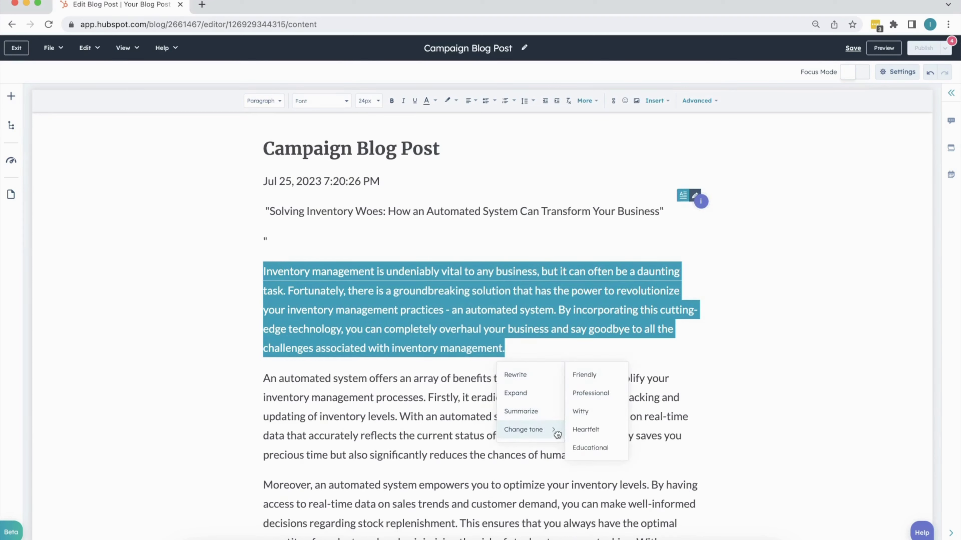
pyautogui.click(587, 412)
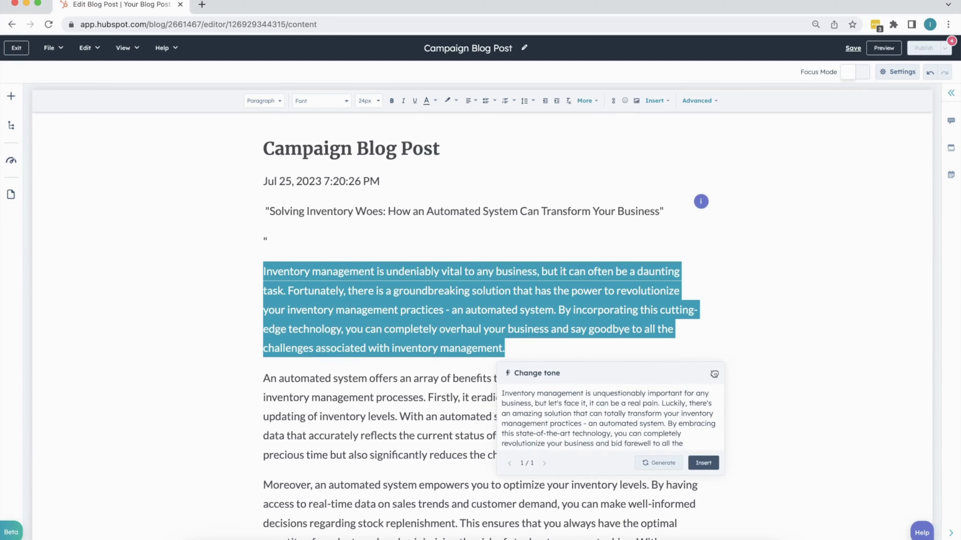
pyautogui.click(703, 463)
# Change the tone of the body paragraphs, from "An automated system offers" through the "Perhaps one of the most remarkable advantages" paragraph, to Educational
pyautogui.scroll(-3, 511, 399)
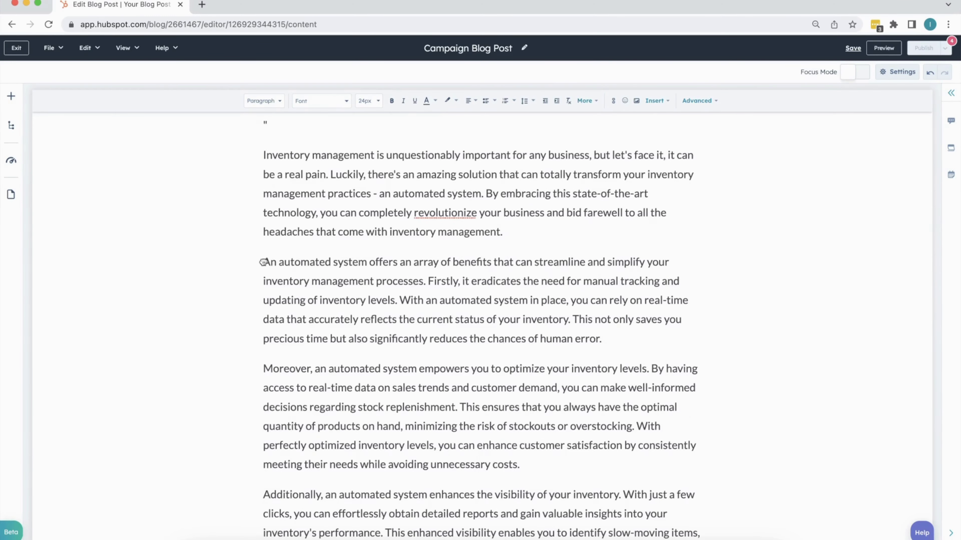
pyautogui.moveTo(264, 262); pyautogui.dragTo(570, 365)
pyautogui.scroll(-2, 330, 335)
pyautogui.scroll(-5, 330, 335)
pyautogui.click(574, 363)
pyautogui.moveTo(612, 443)
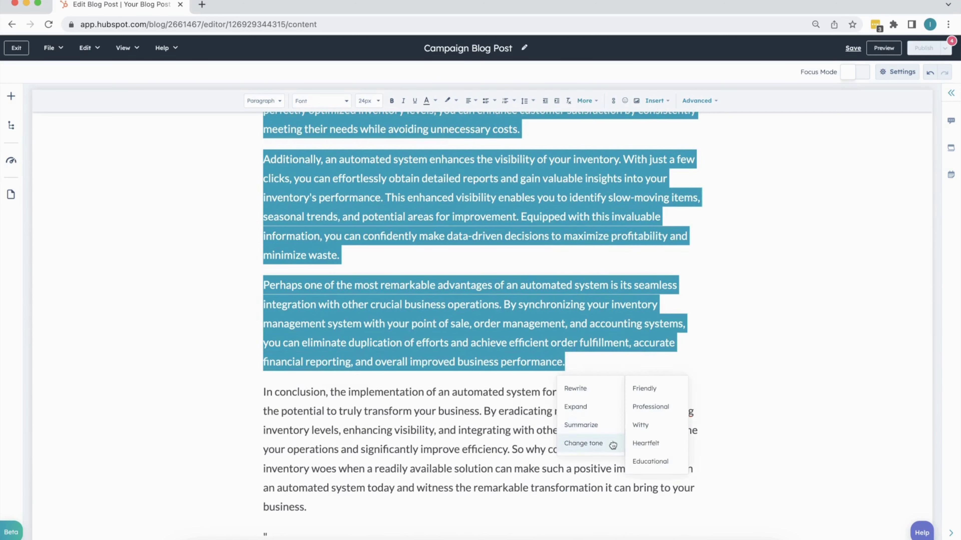
pyautogui.click(668, 462)
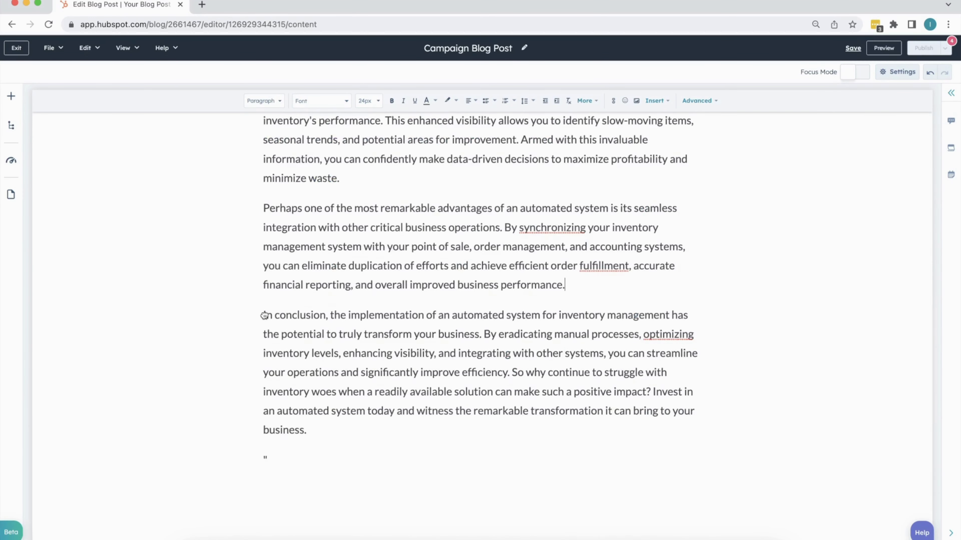
# Summarize the end of the conclusion, from "So why continue to struggle" through its last sentence, and insert the summary
pyautogui.moveTo(263, 315); pyautogui.dragTo(273, 315)
pyautogui.moveTo(511, 372); pyautogui.dragTo(526, 427)
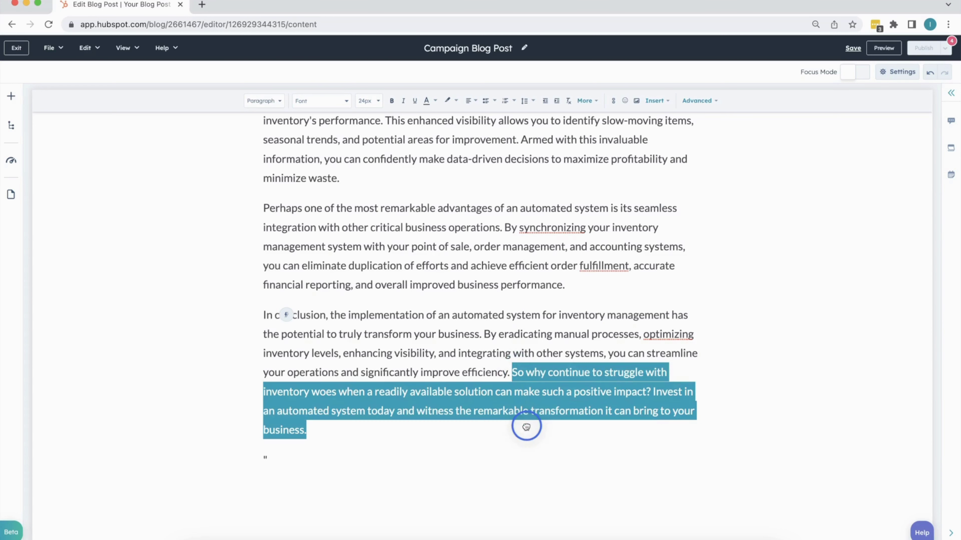
pyautogui.click(319, 430)
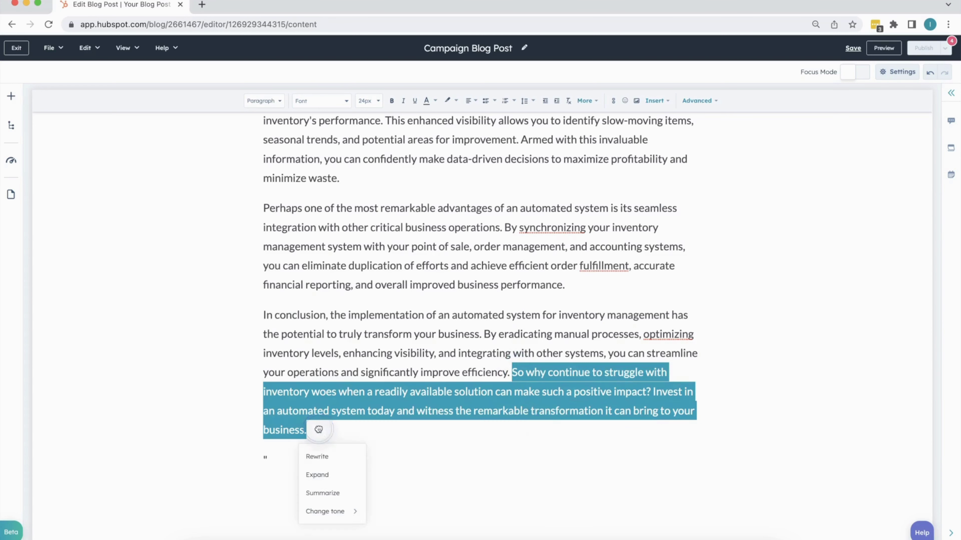
pyautogui.click(337, 495)
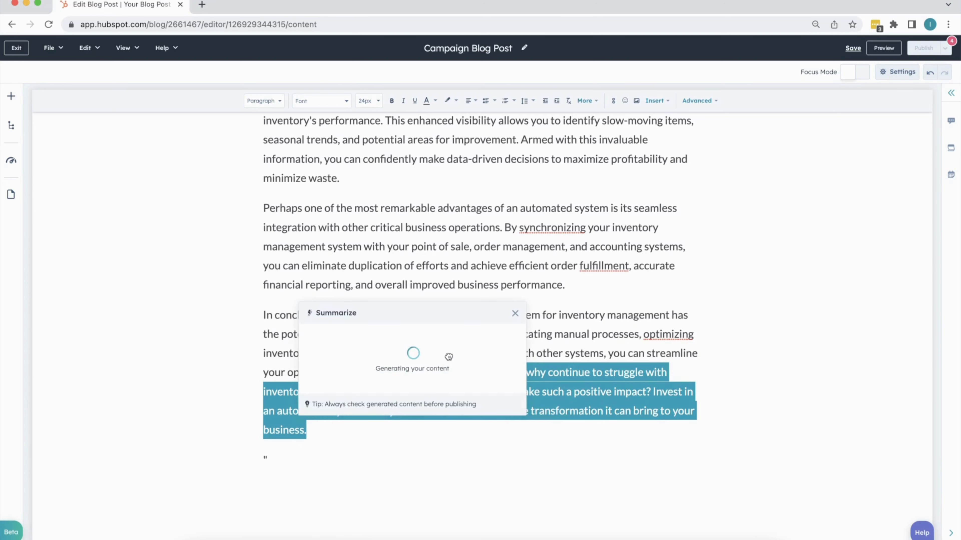
pyautogui.click(503, 398)
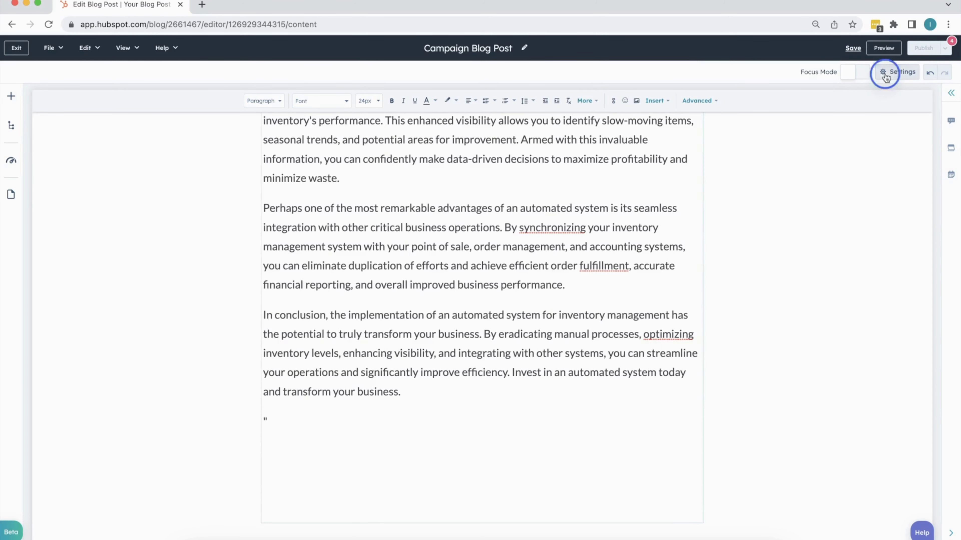
# Open the blog post's settings and generate a new blog title with the AI assistant
pyautogui.click(899, 76)
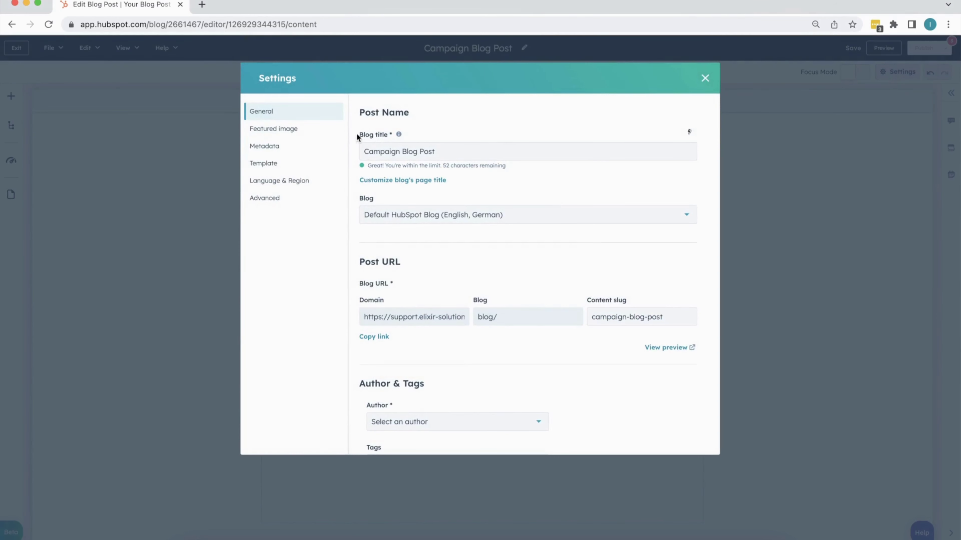
pyautogui.click(391, 135)
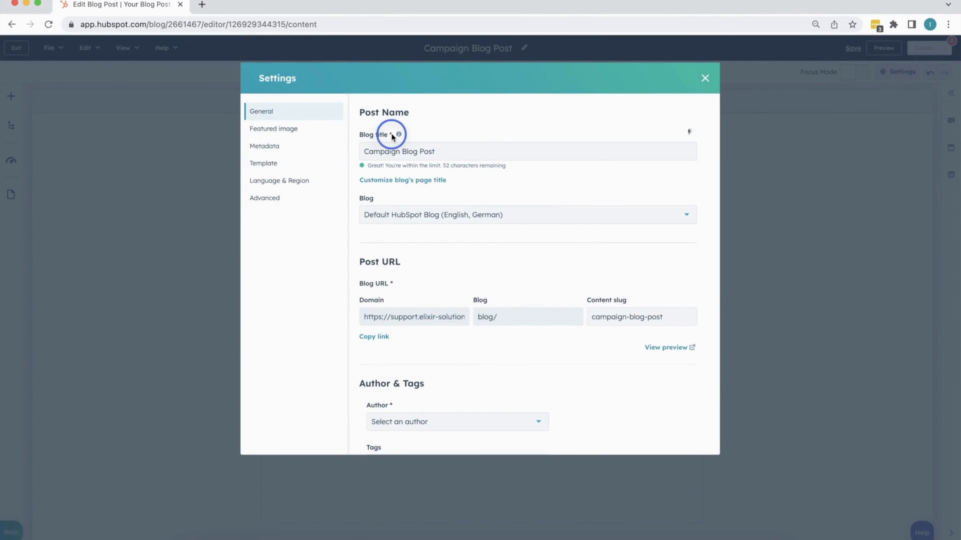
pyautogui.click(690, 133)
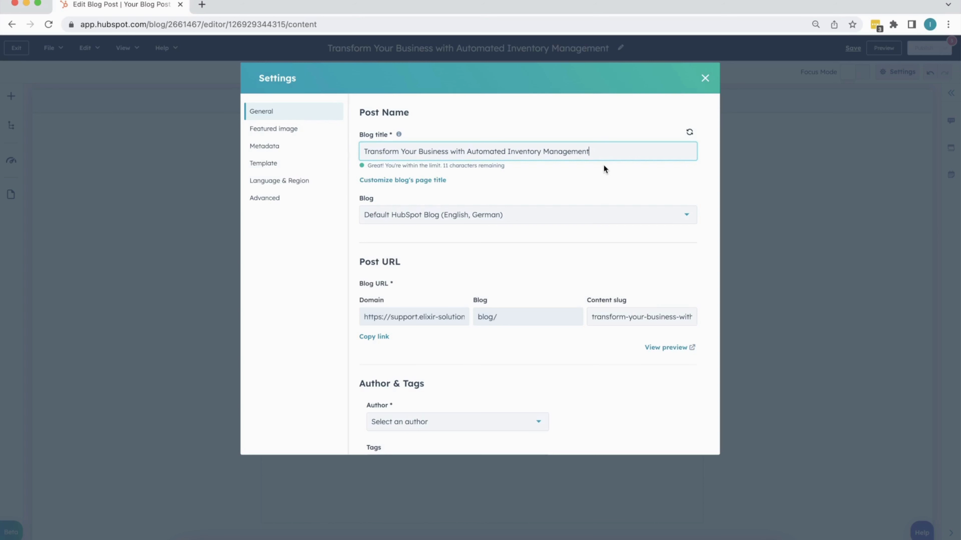
# Generate the post's meta description in its metadata settings, regenerate it once and close the settings
pyautogui.click(278, 152)
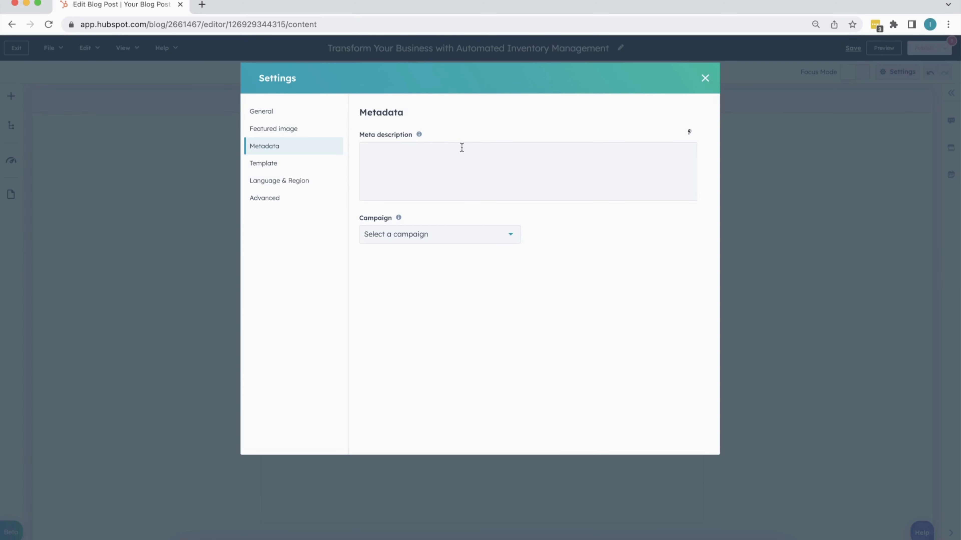
pyautogui.click(689, 132)
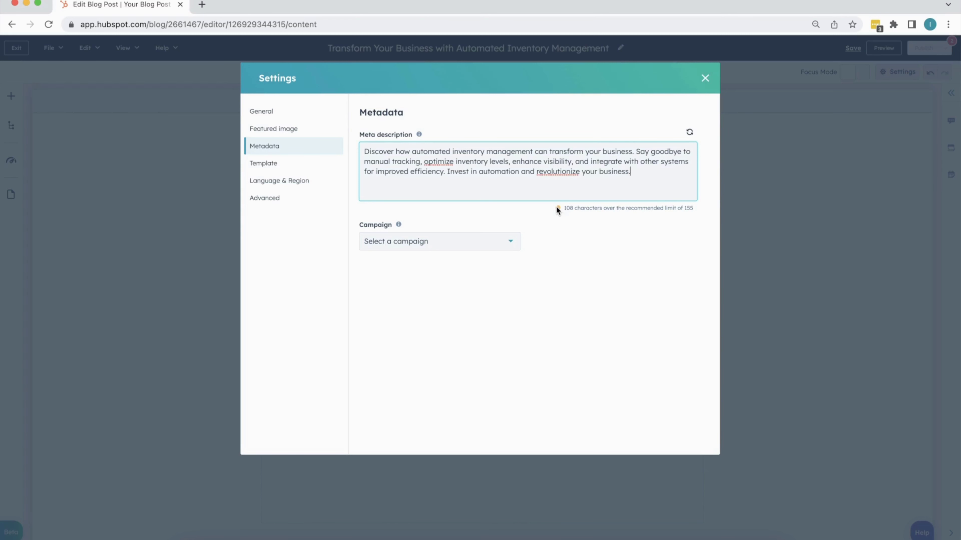
pyautogui.click(624, 206)
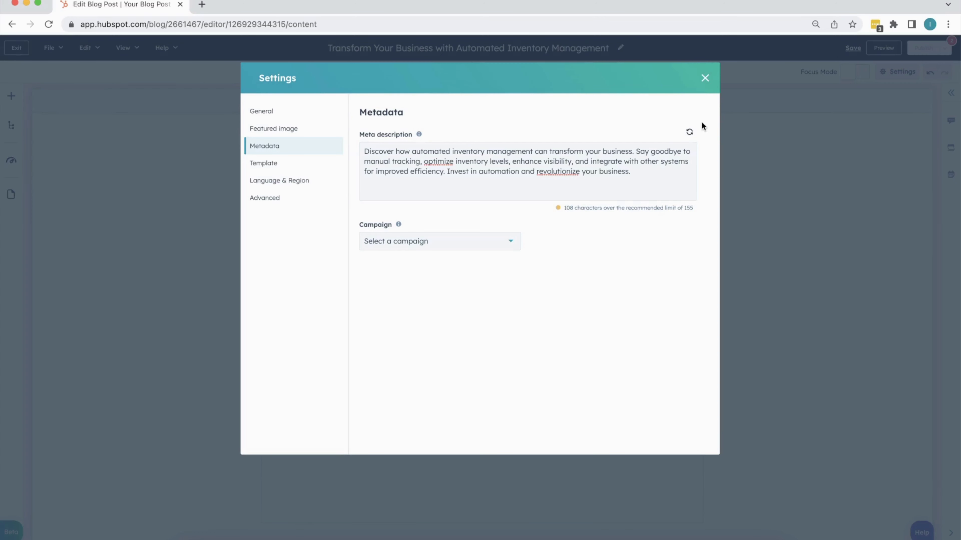
pyautogui.click(688, 135)
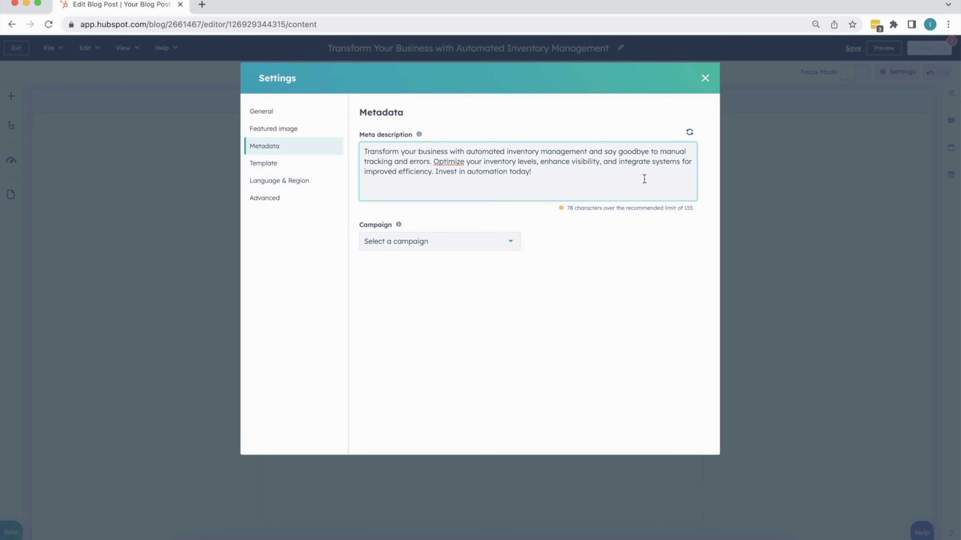
pyautogui.press('Escape')
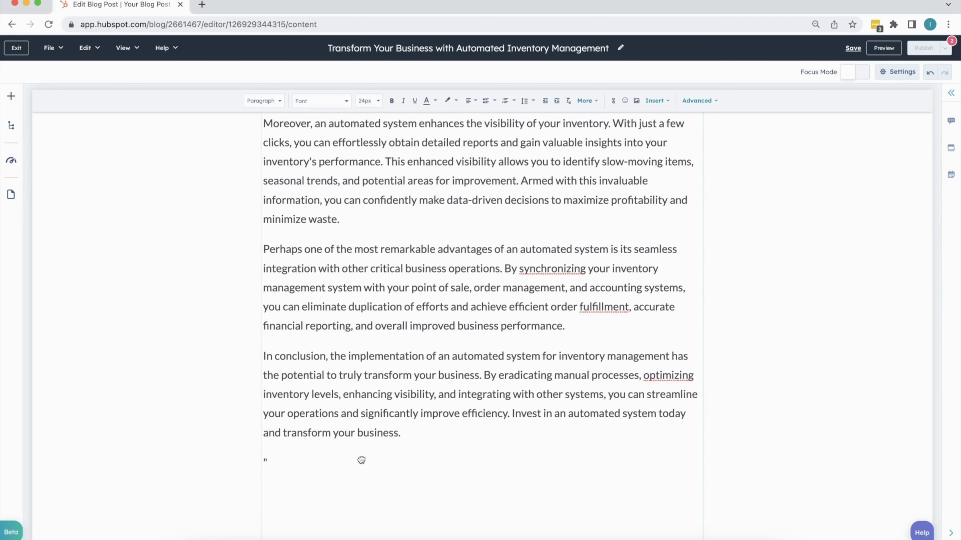
pyautogui.scroll(-2, 361, 460)
pyautogui.click(360, 459)
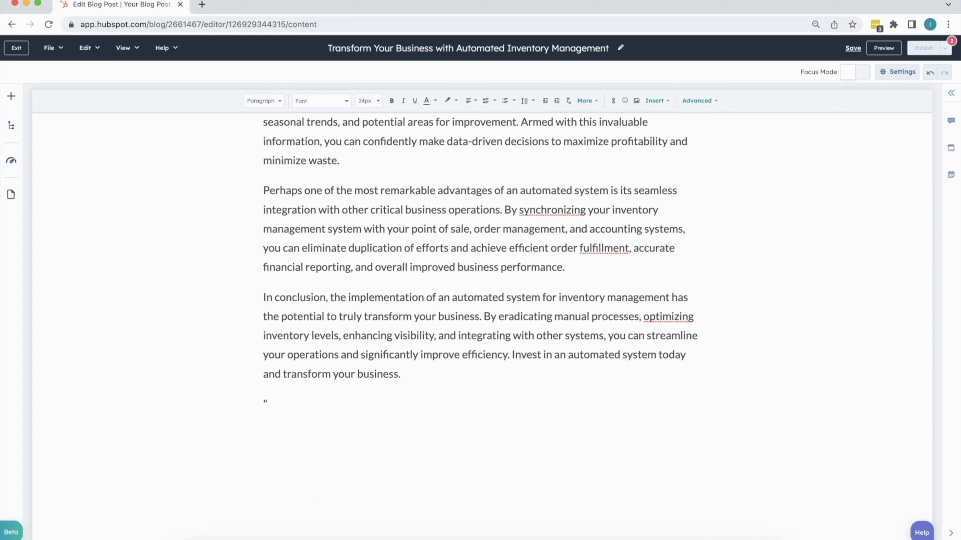